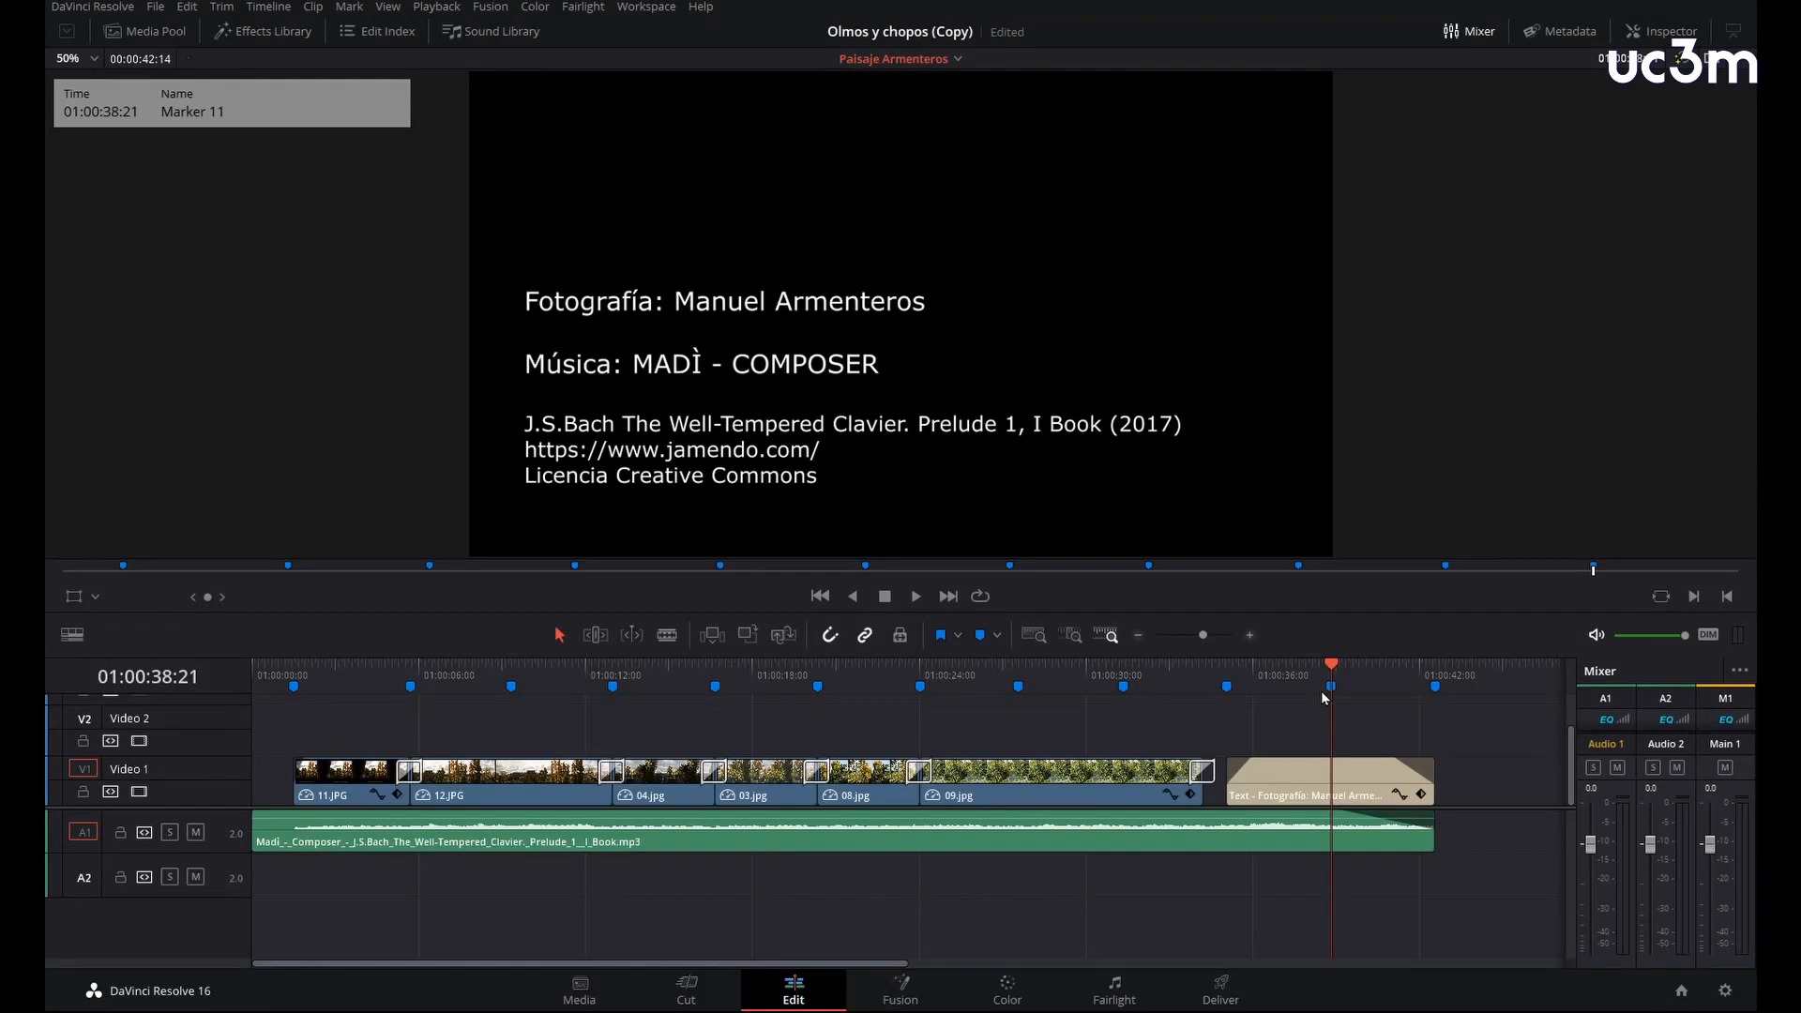
Step: Review the finished slideshow by stepping the playhead across each photo clip and the closing credits
{"action": "left_click_drag", "start_coordinate": [1331, 671], "coordinate": [354, 748]}
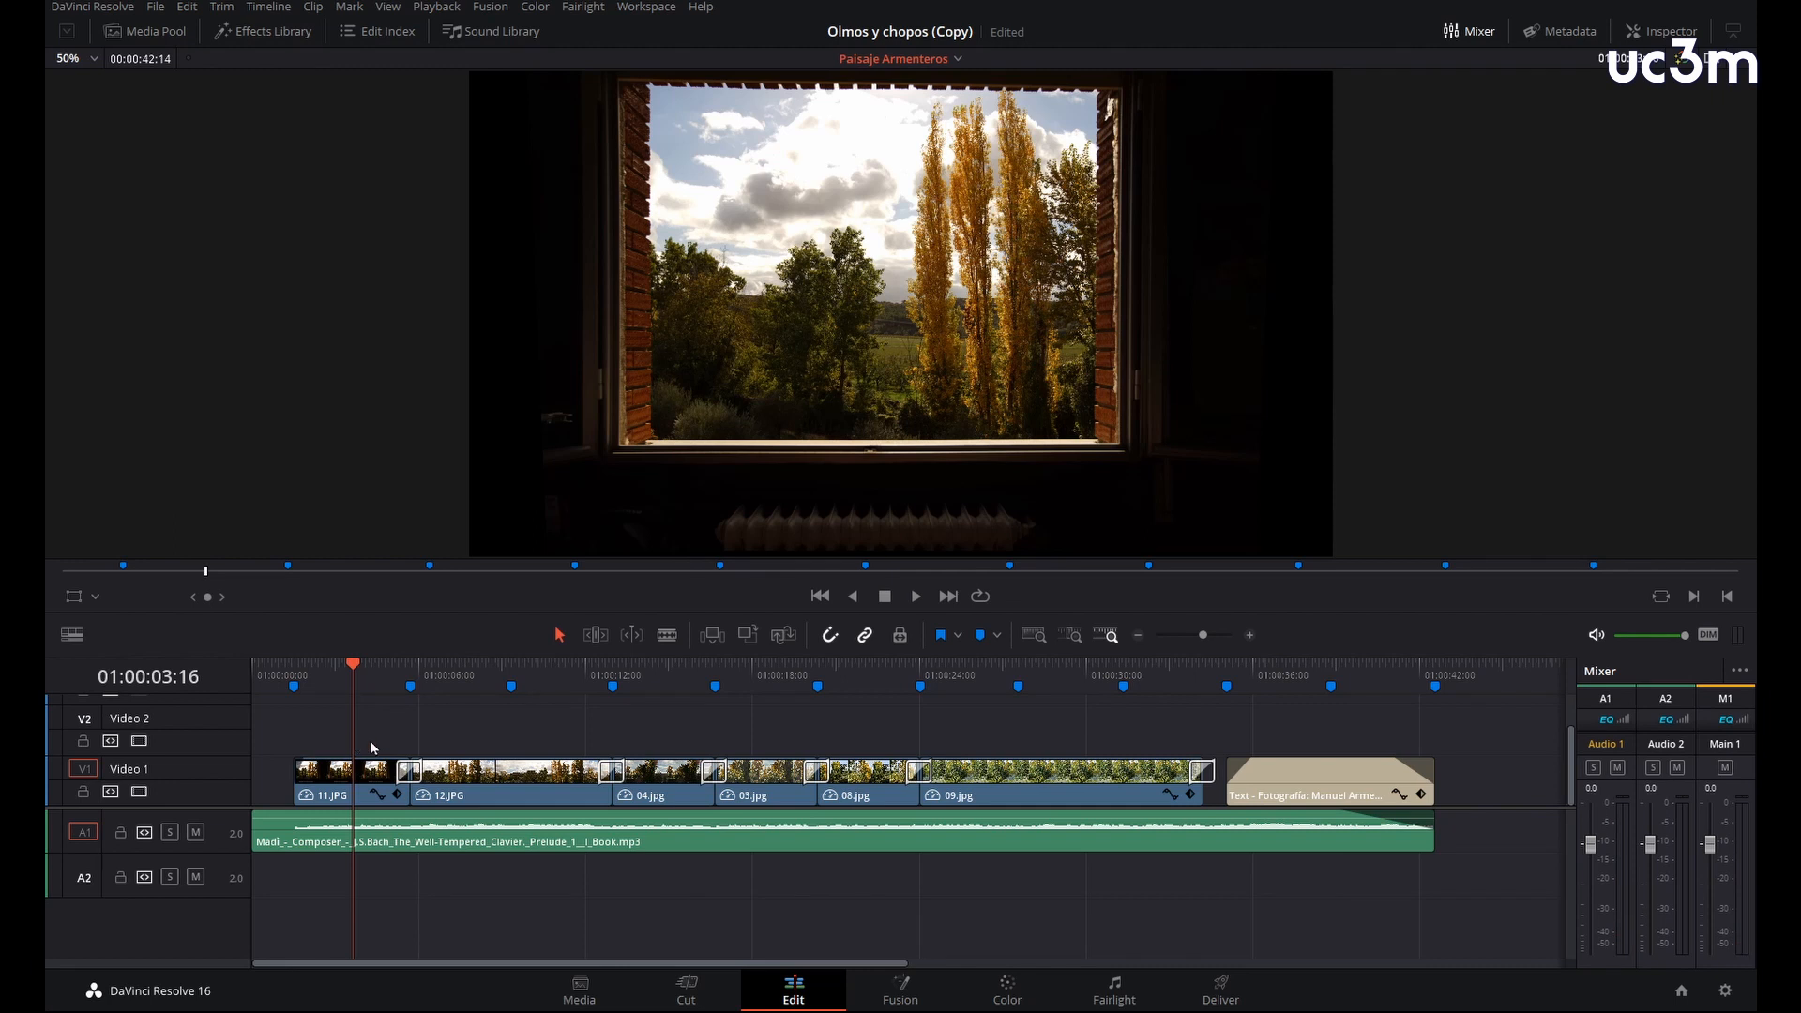
{"action": "left_click", "coordinate": [487, 673]}
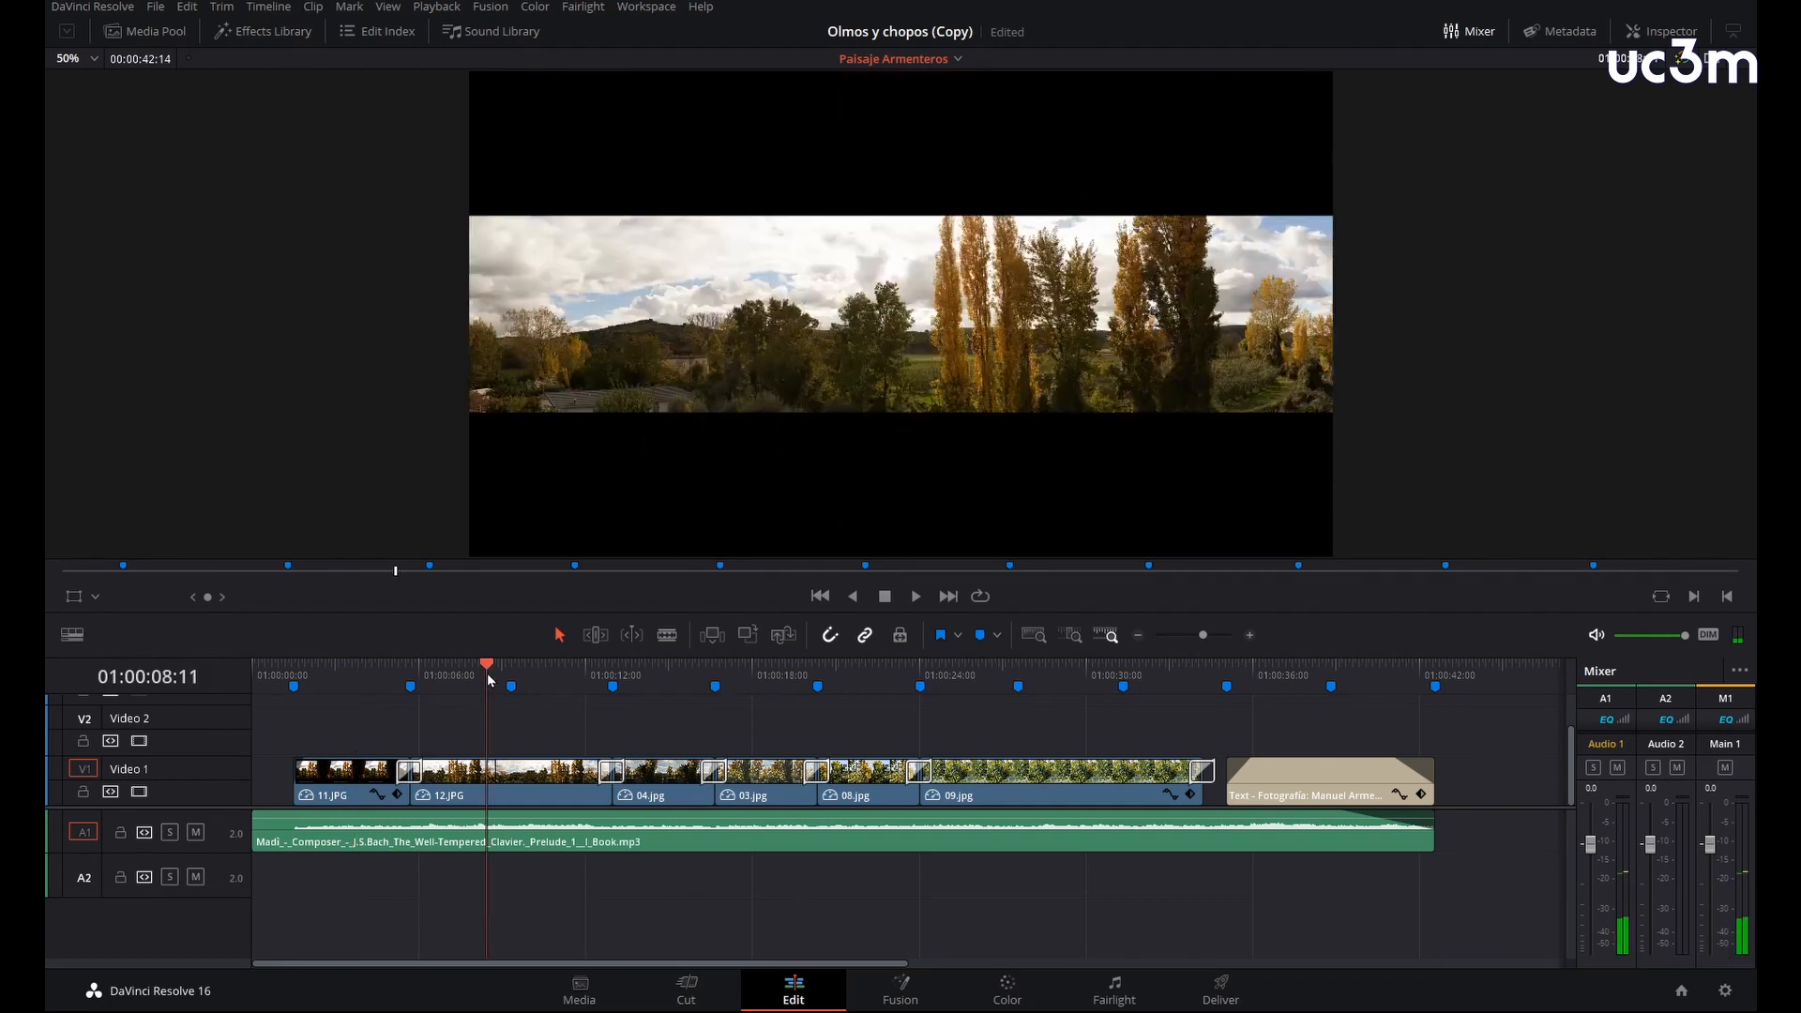
{"action": "left_click", "coordinate": [674, 666]}
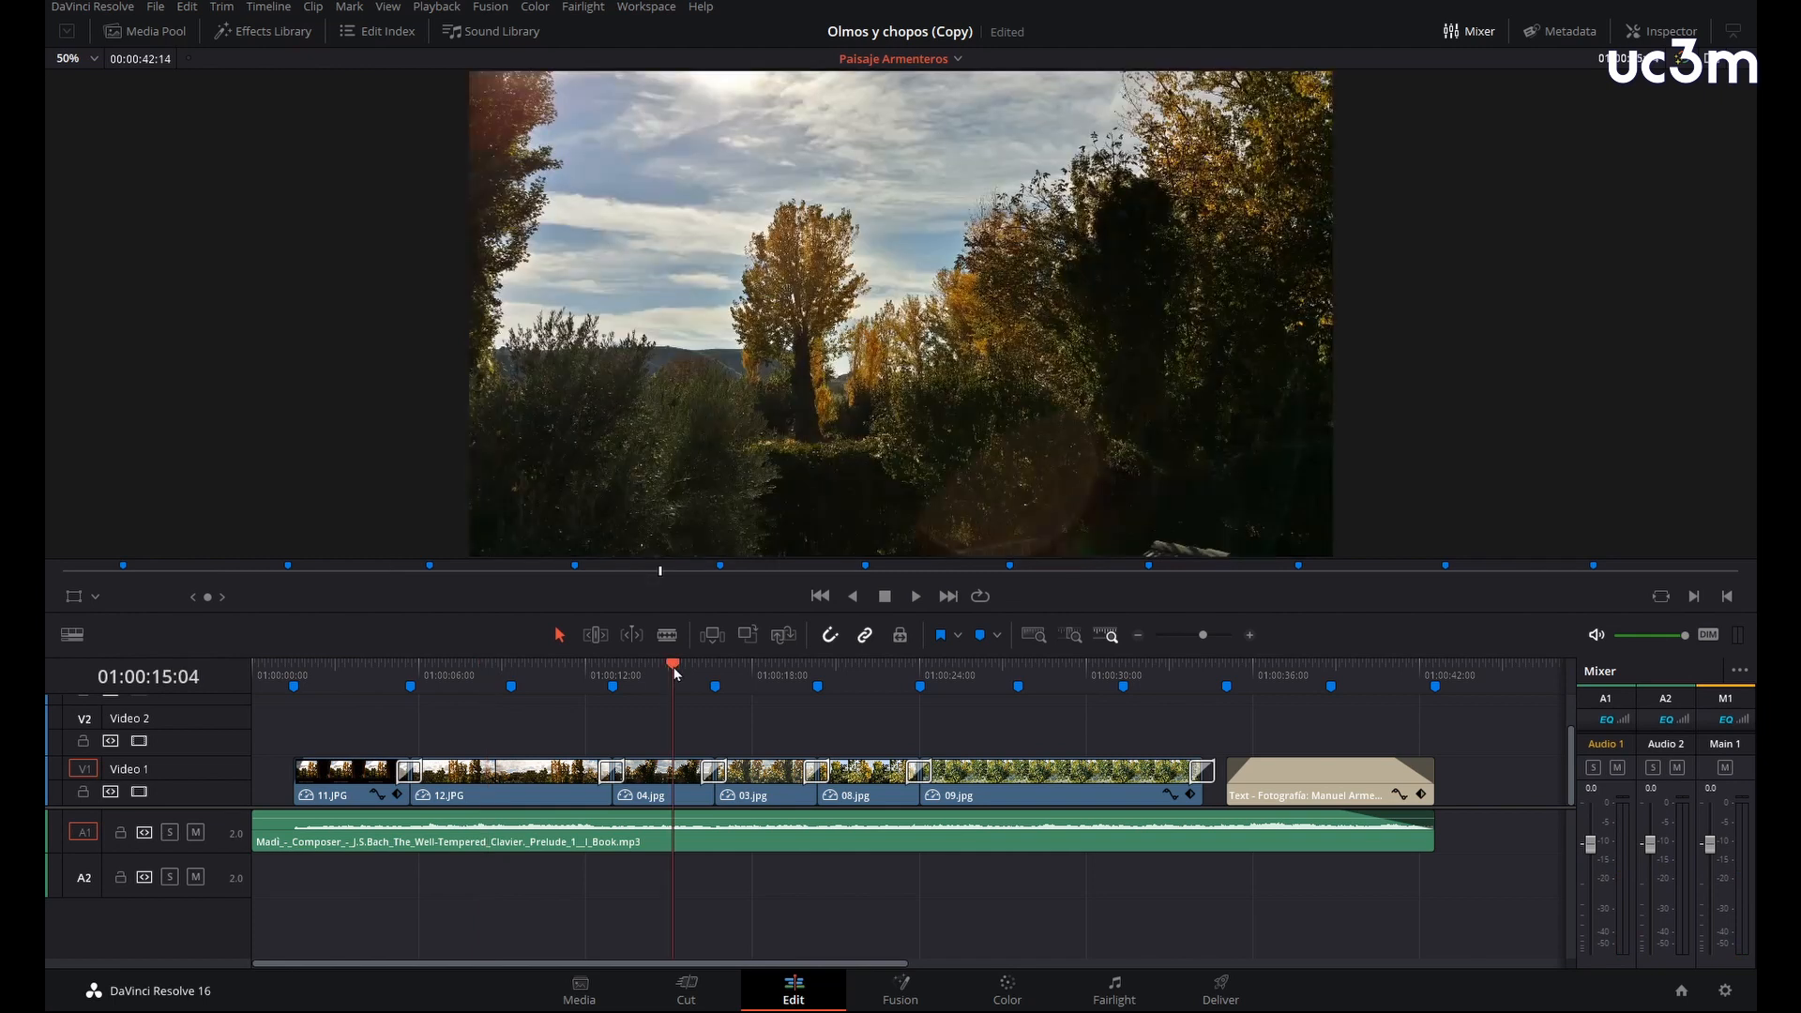
{"action": "left_click", "coordinate": [779, 676]}
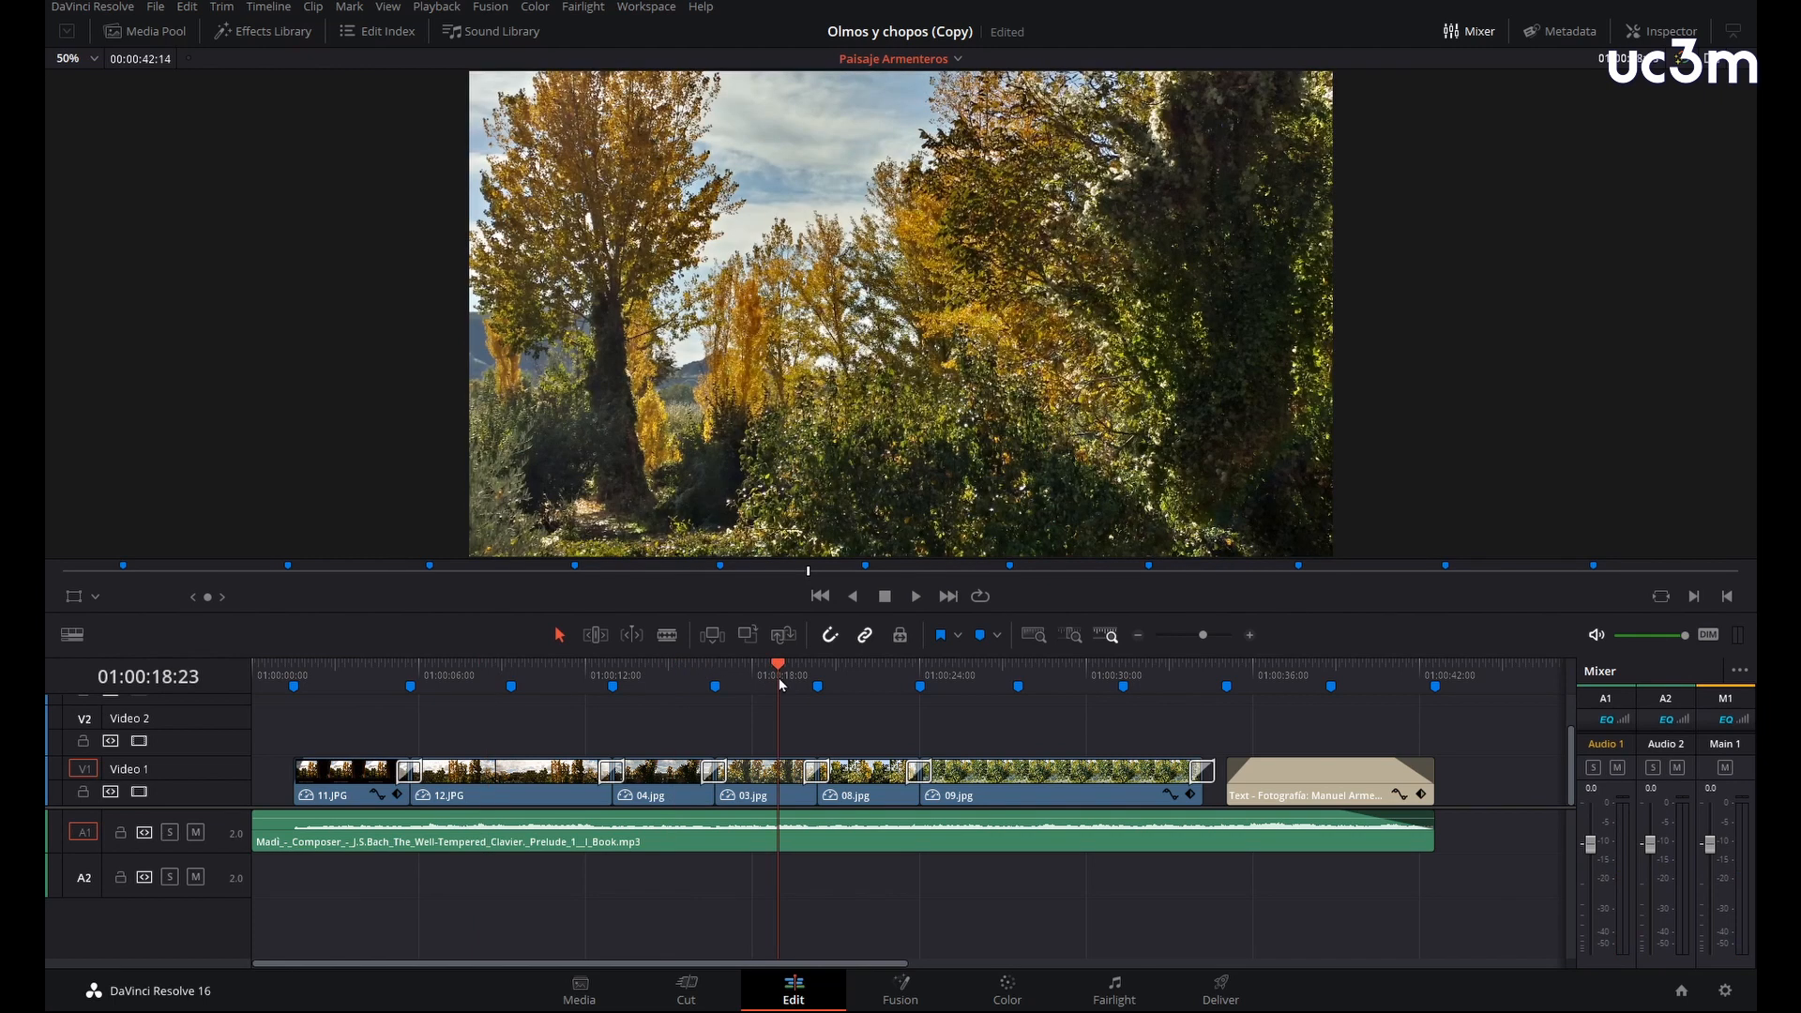
{"action": "left_click", "coordinate": [874, 686]}
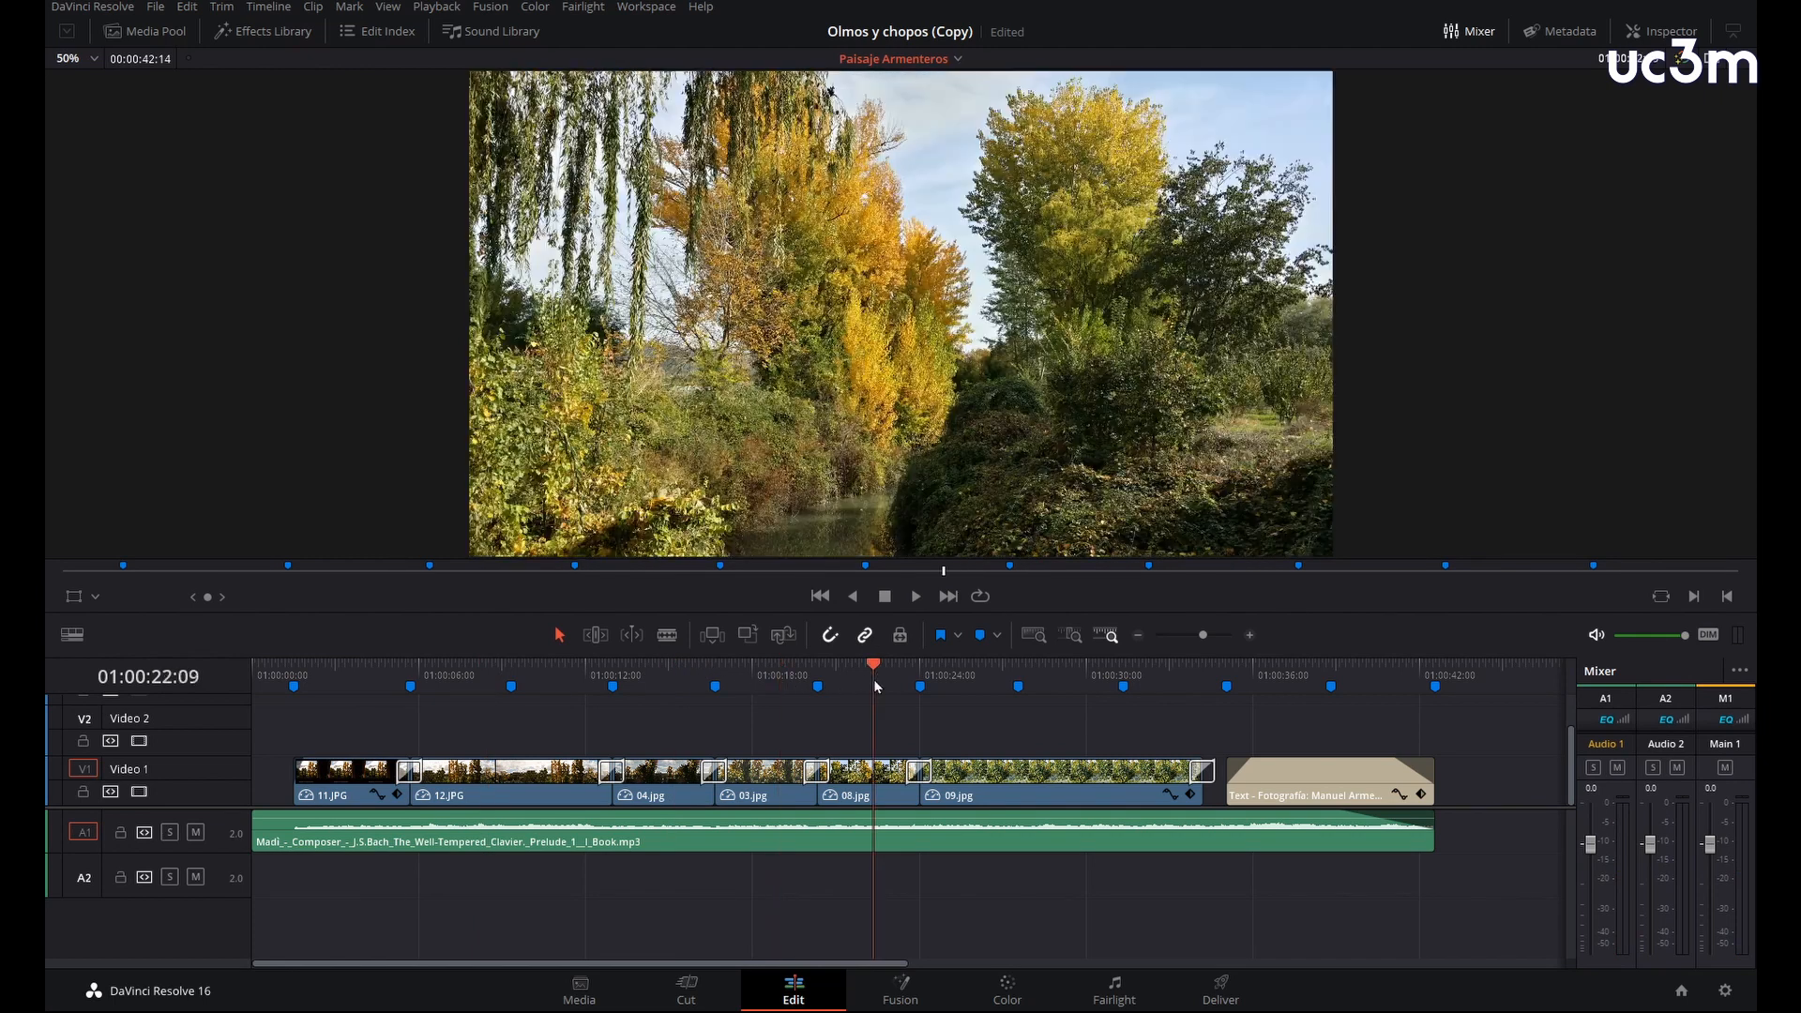
{"action": "left_click", "coordinate": [969, 687]}
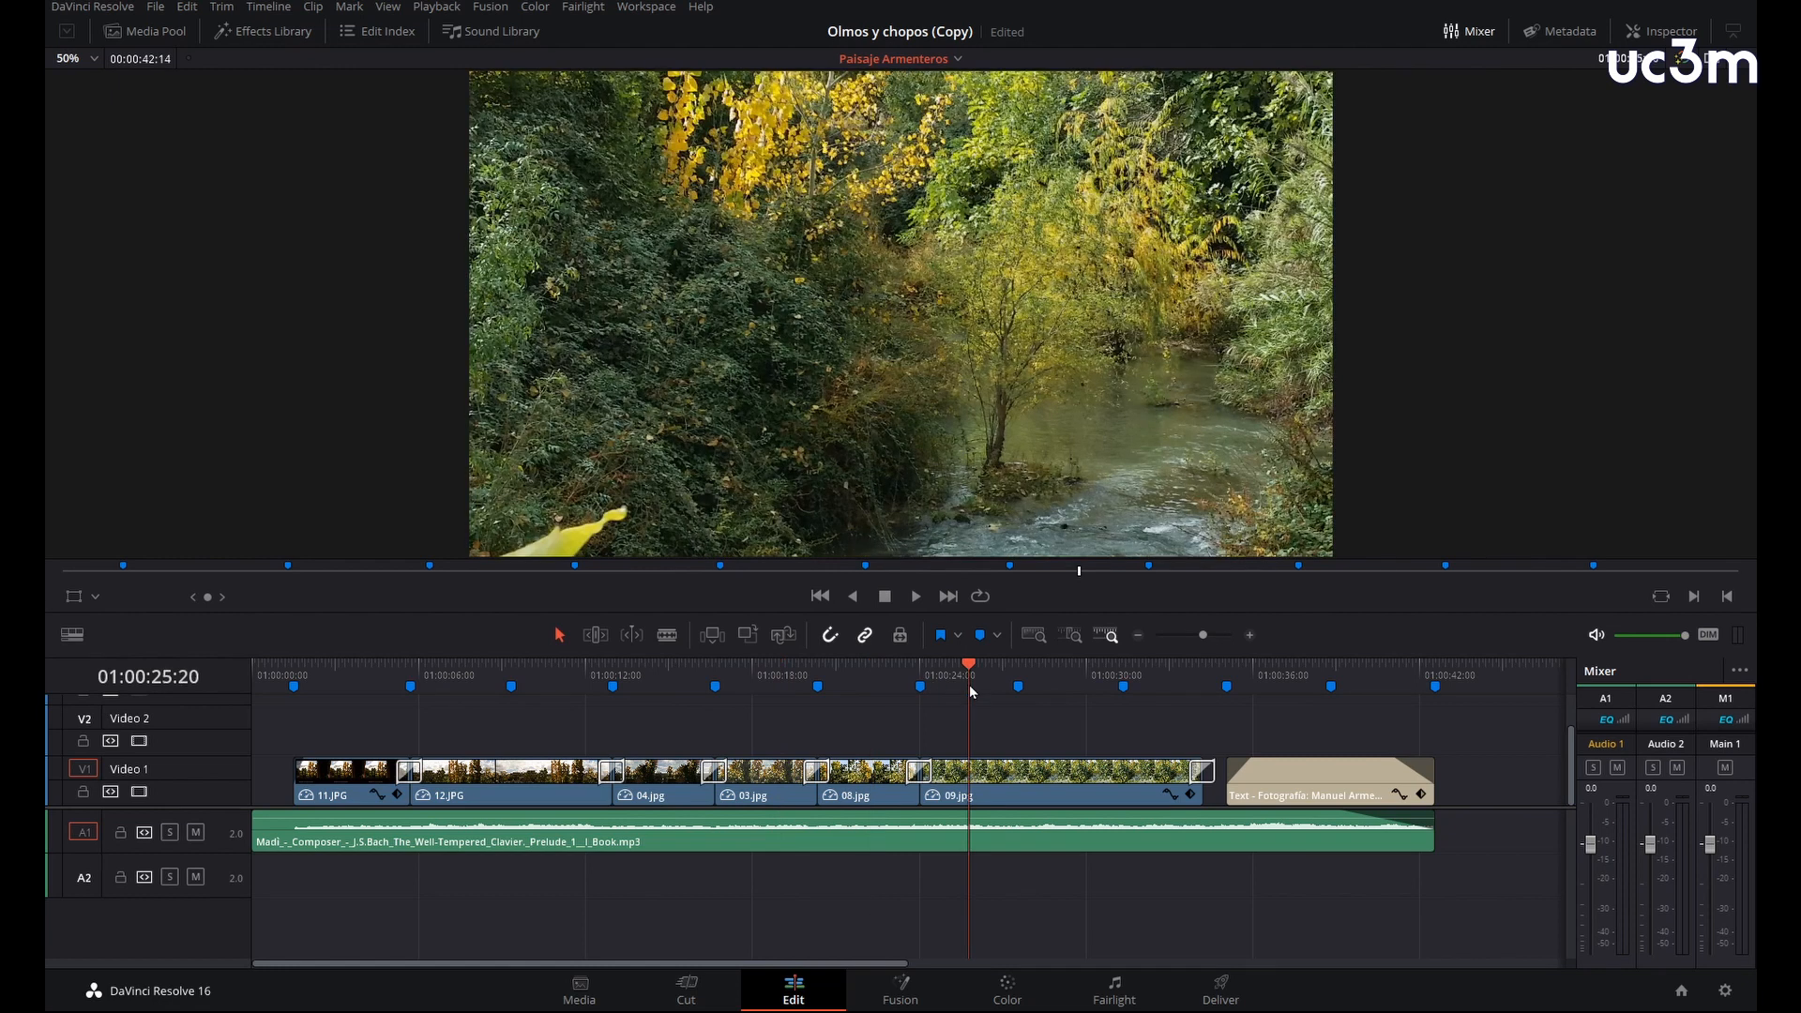
{"action": "left_click", "coordinate": [1306, 684]}
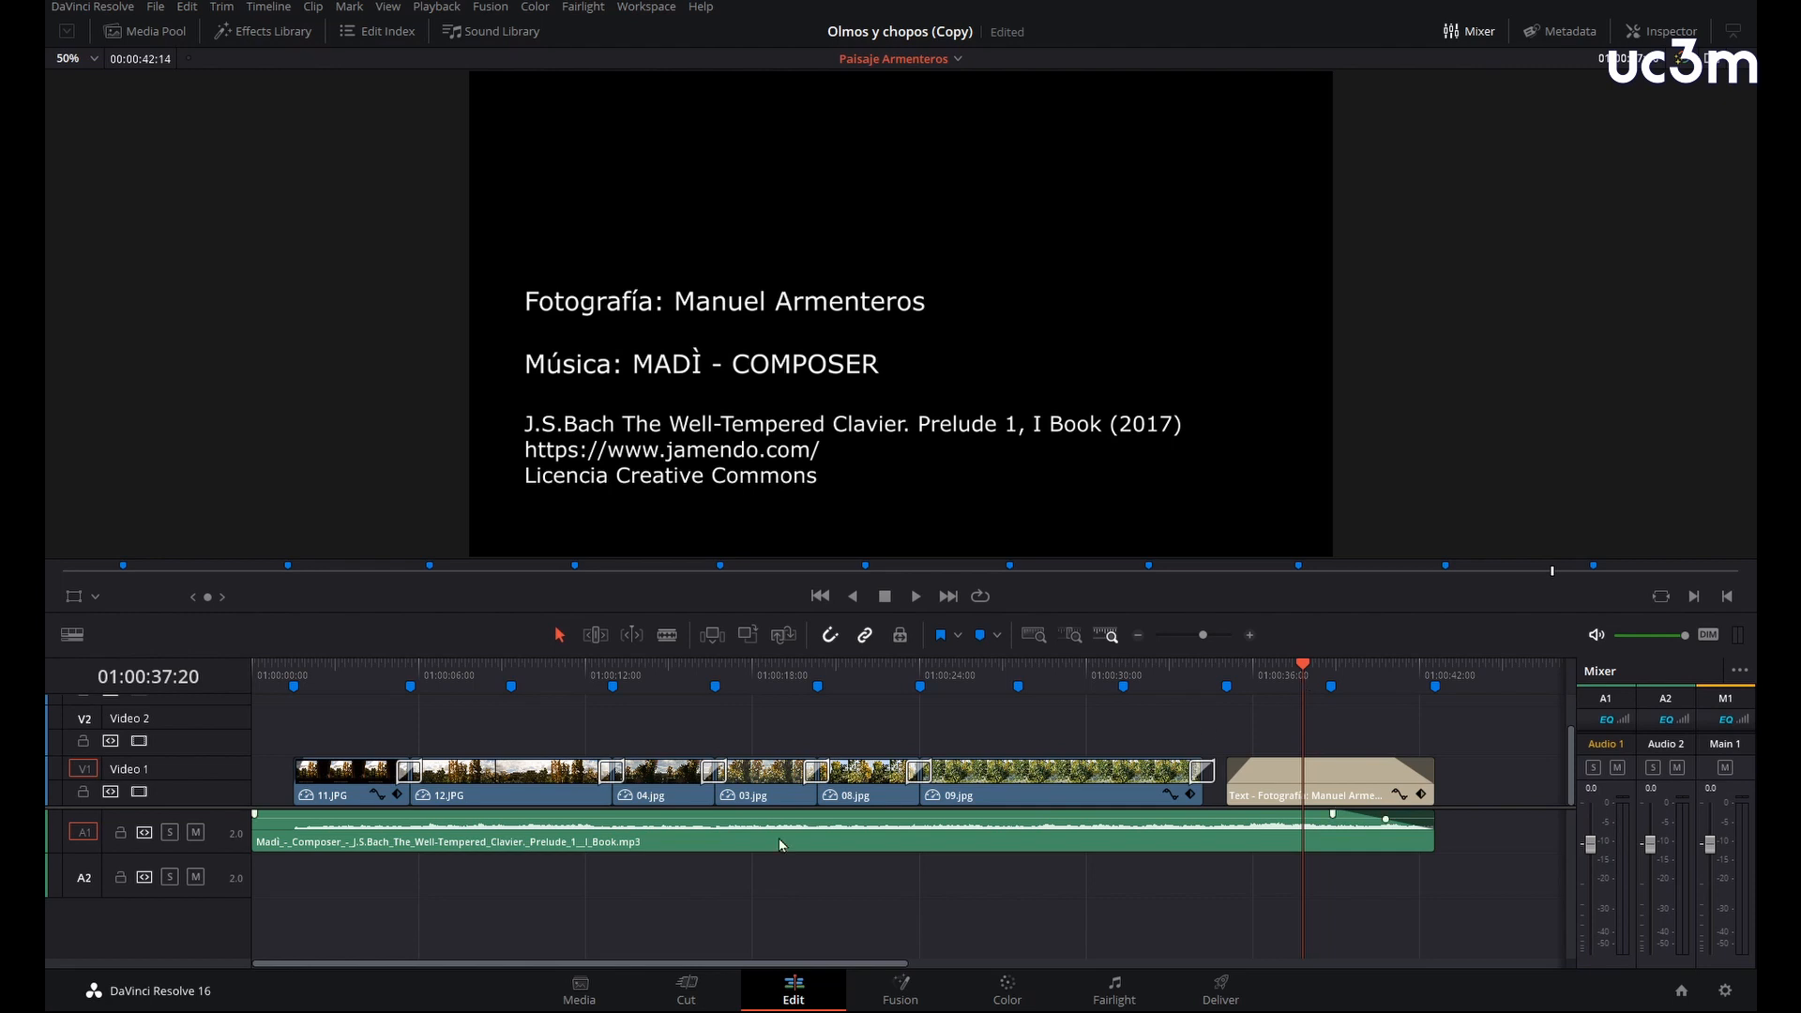
Step: Check the media resolutions and the project's Image Scaling options for mismatched resolution files, keeping Scale entire image to fit, and close without saving
{"action": "left_click", "coordinate": [597, 993]}
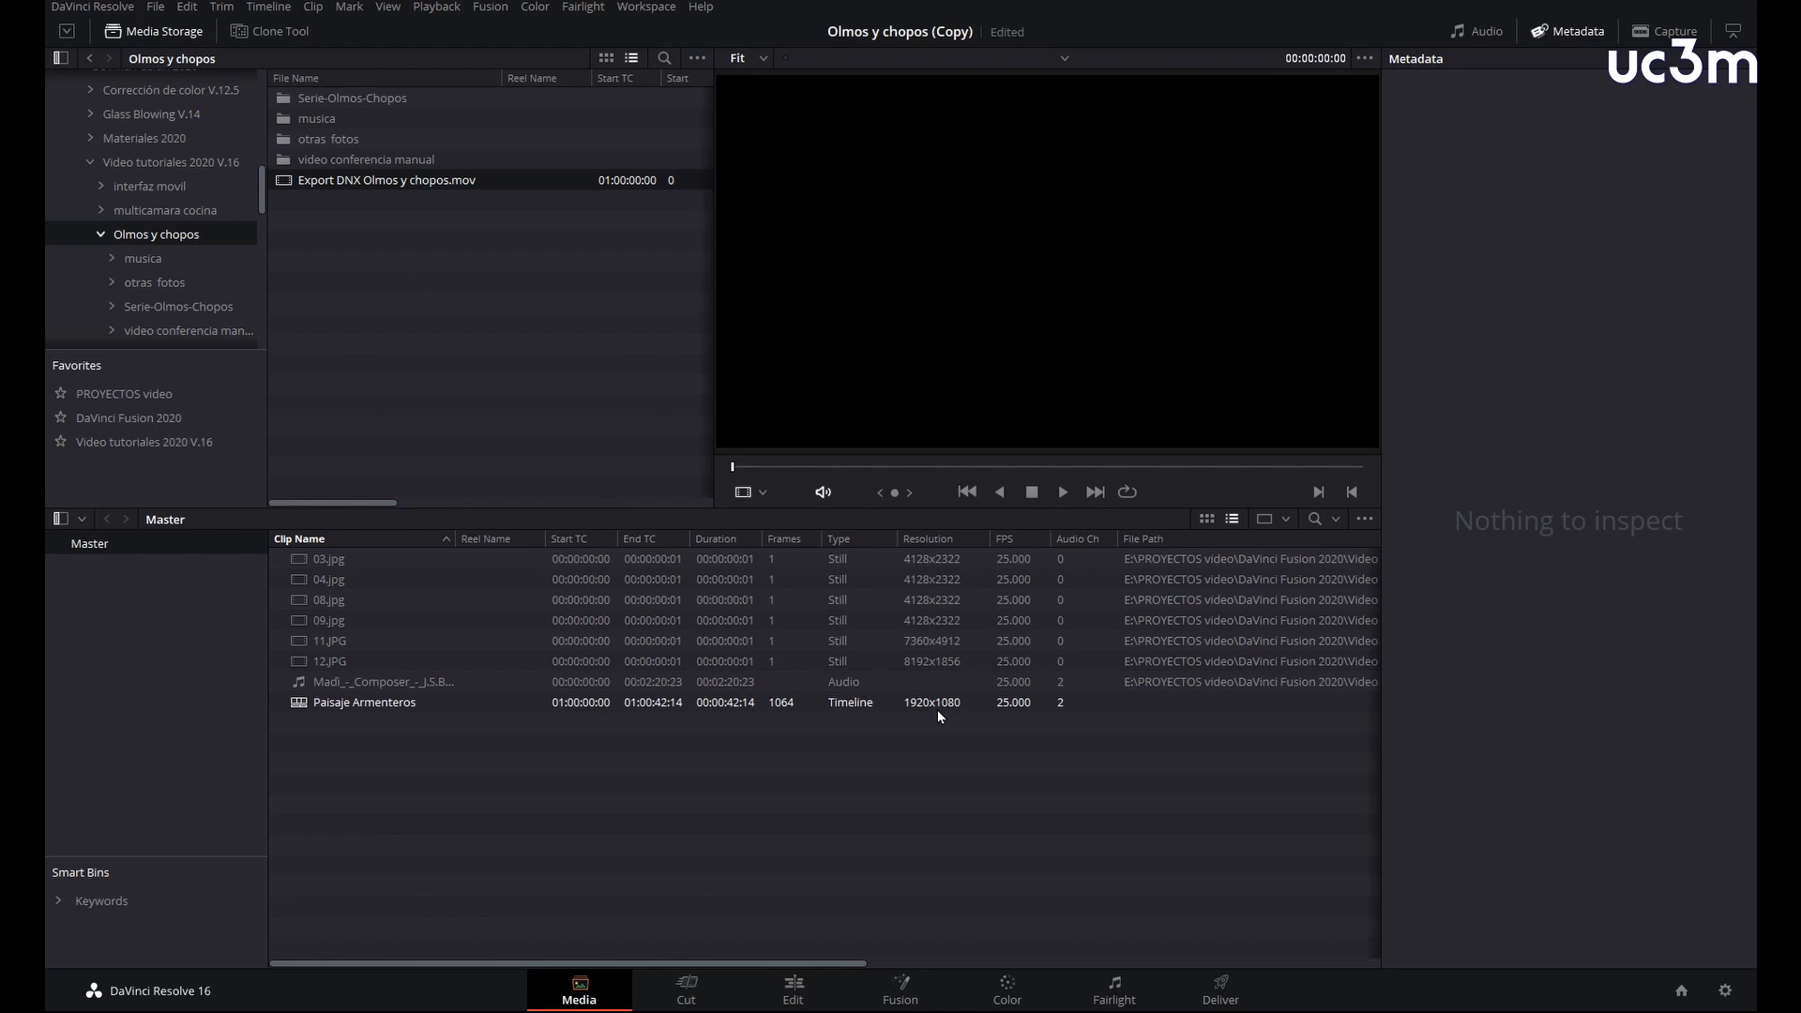
{"action": "left_click", "coordinate": [1725, 991]}
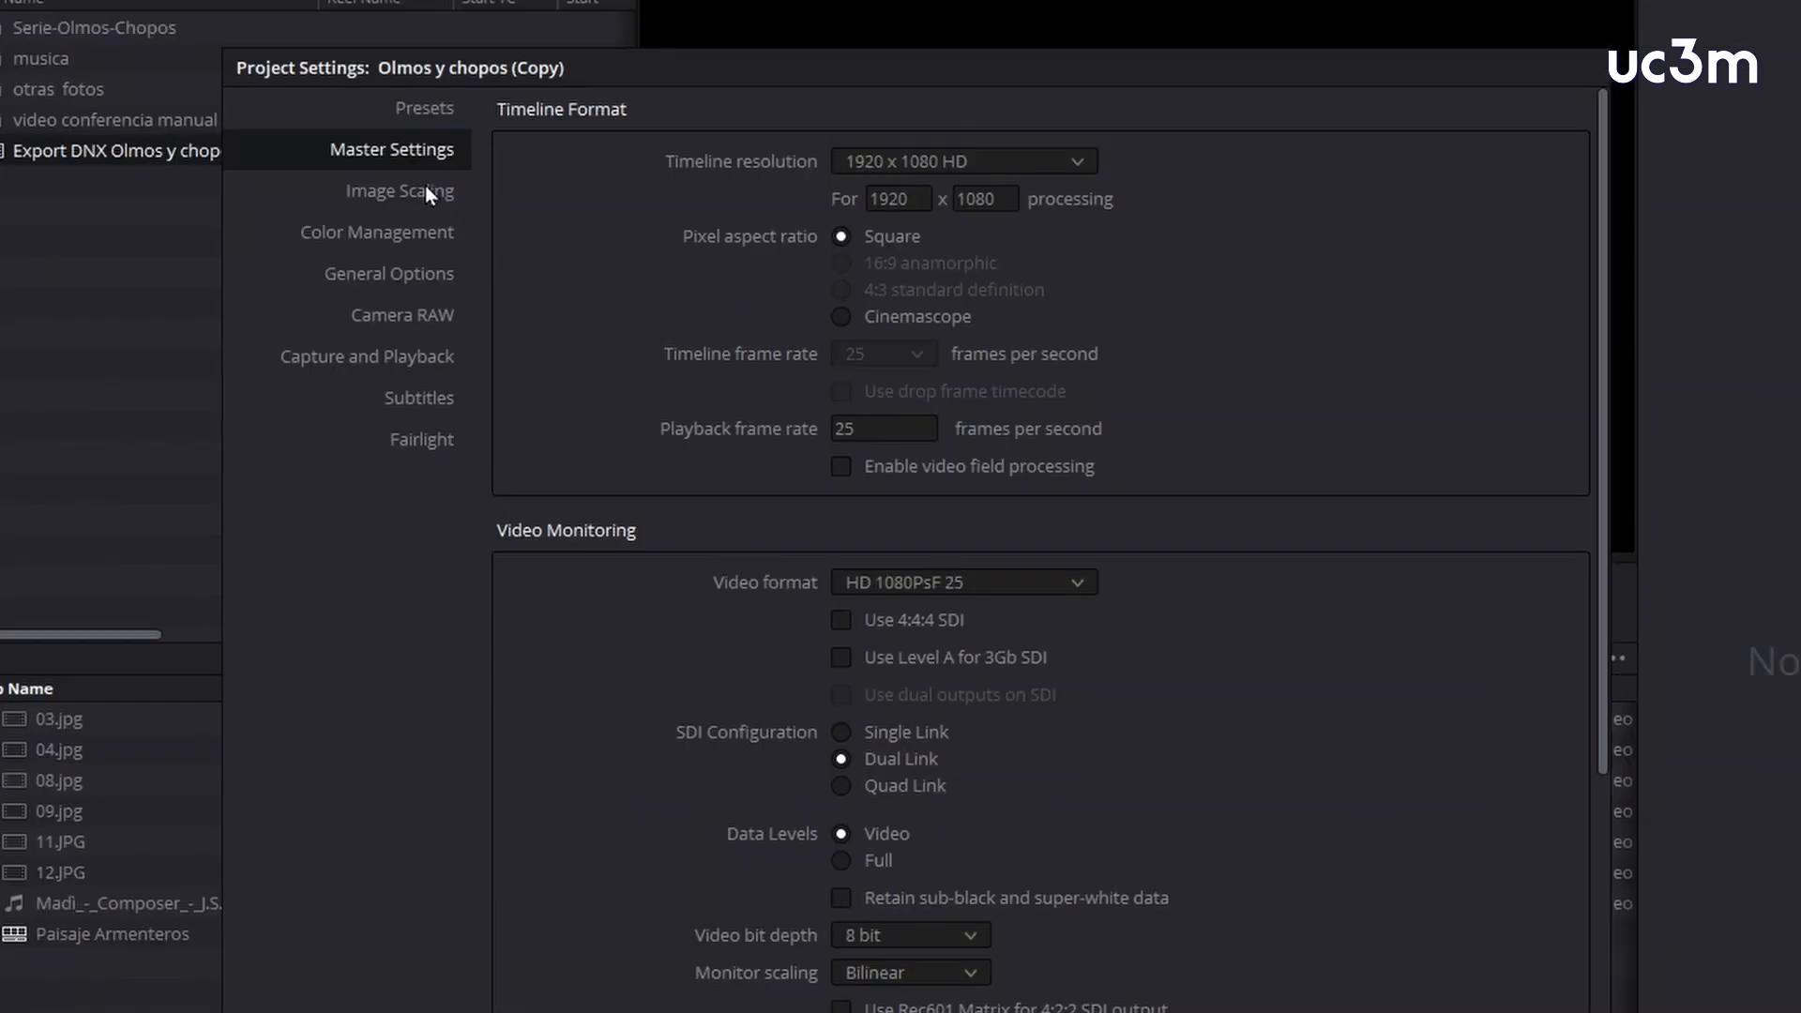
{"action": "left_click", "coordinate": [426, 187]}
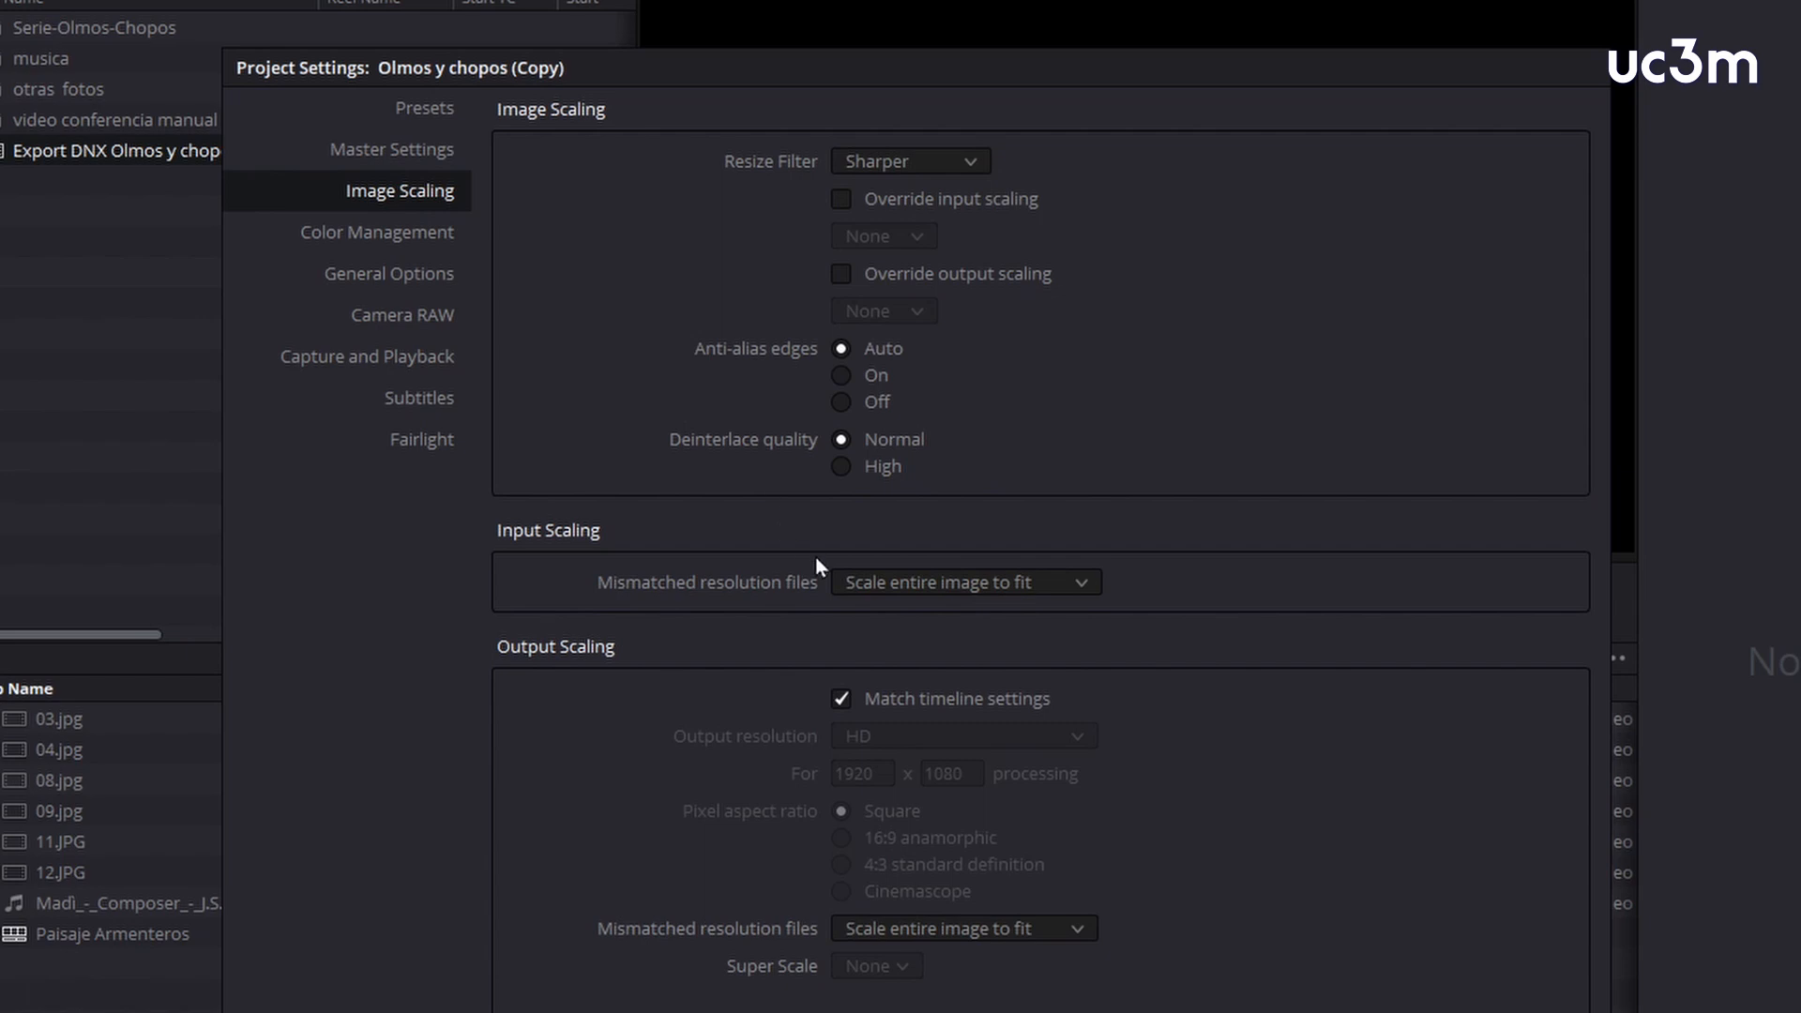
{"action": "left_click", "coordinate": [1085, 580]}
{"action": "left_click", "coordinate": [1085, 580]}
{"action": "left_click", "coordinate": [1085, 580]}
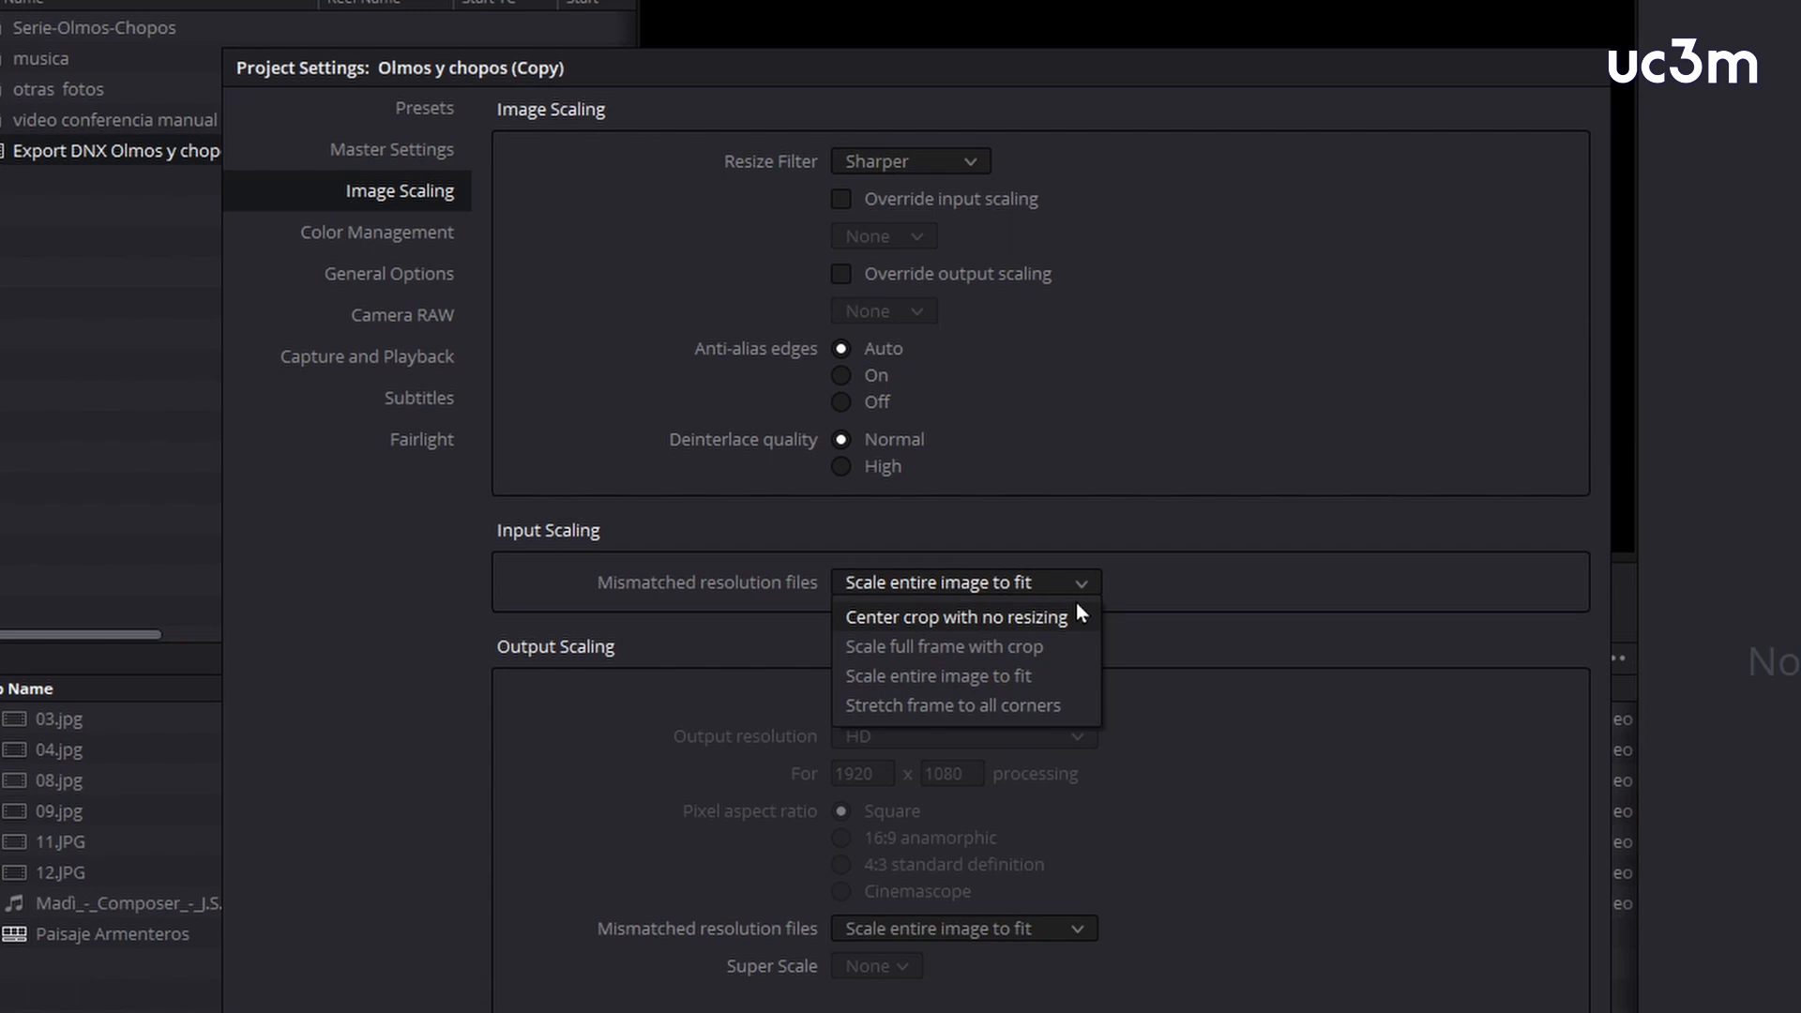
{"action": "left_click", "coordinate": [1061, 668]}
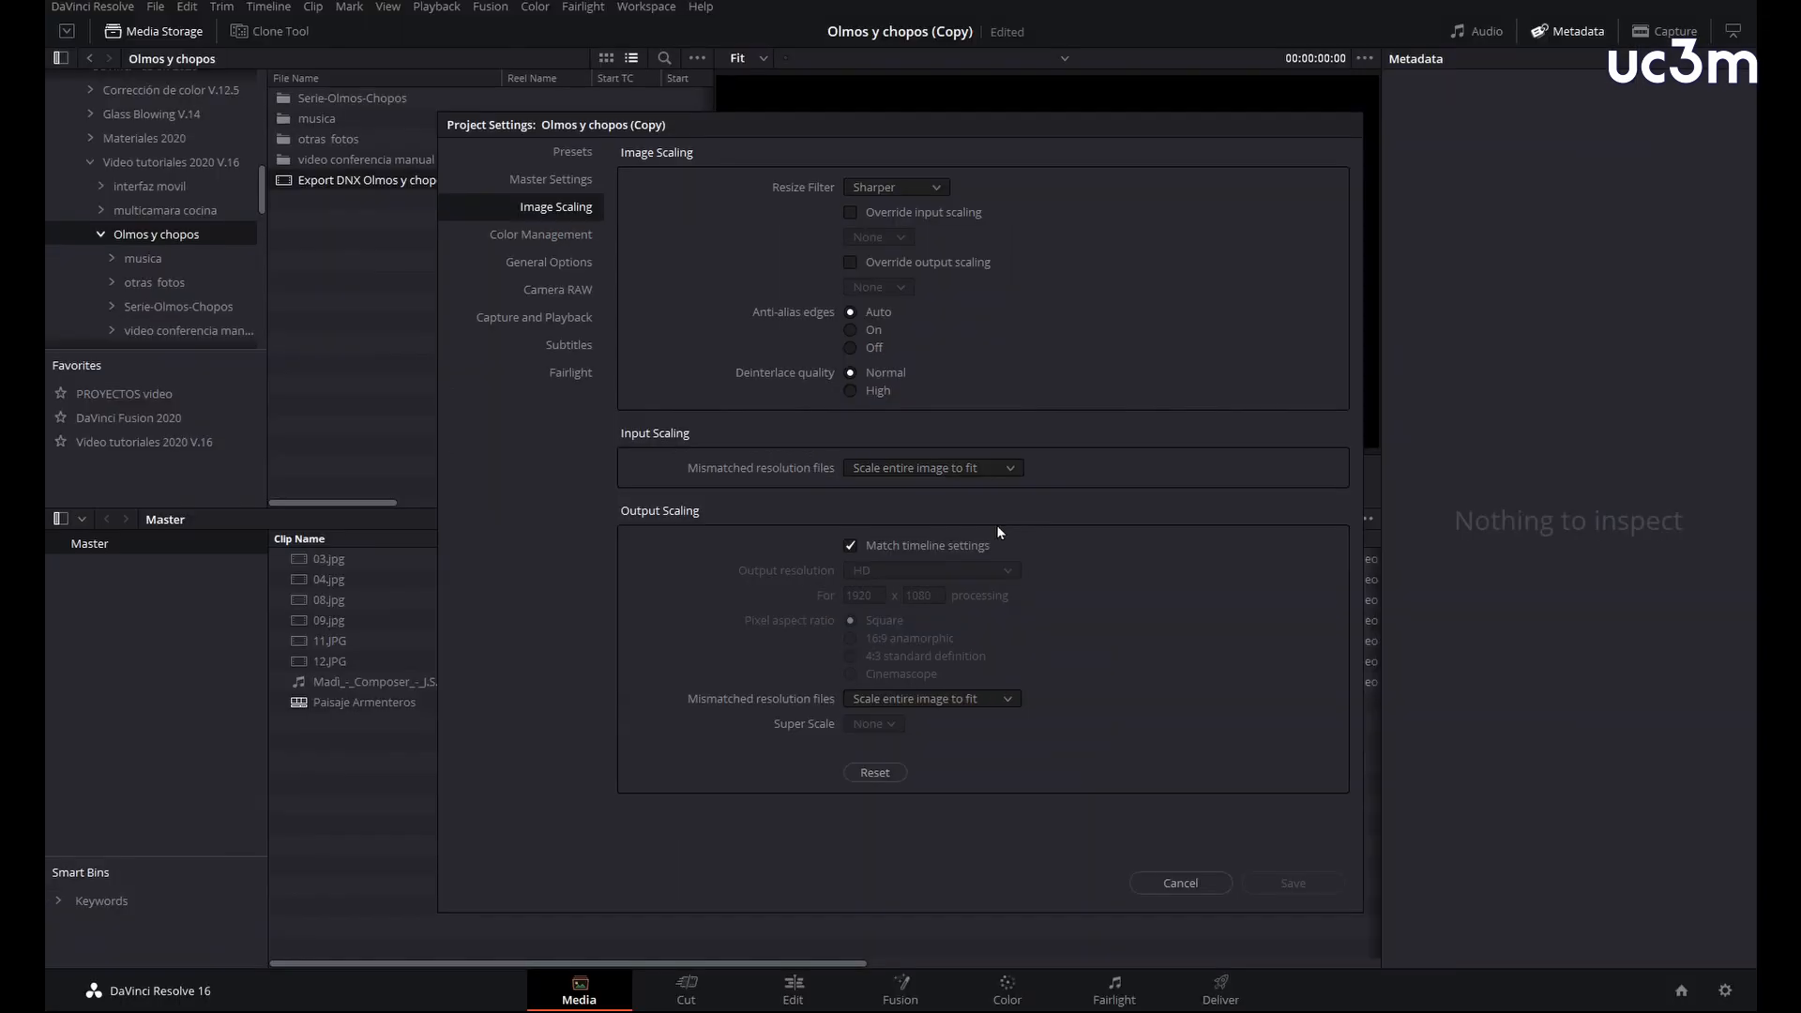
{"action": "left_click", "coordinate": [1204, 883]}
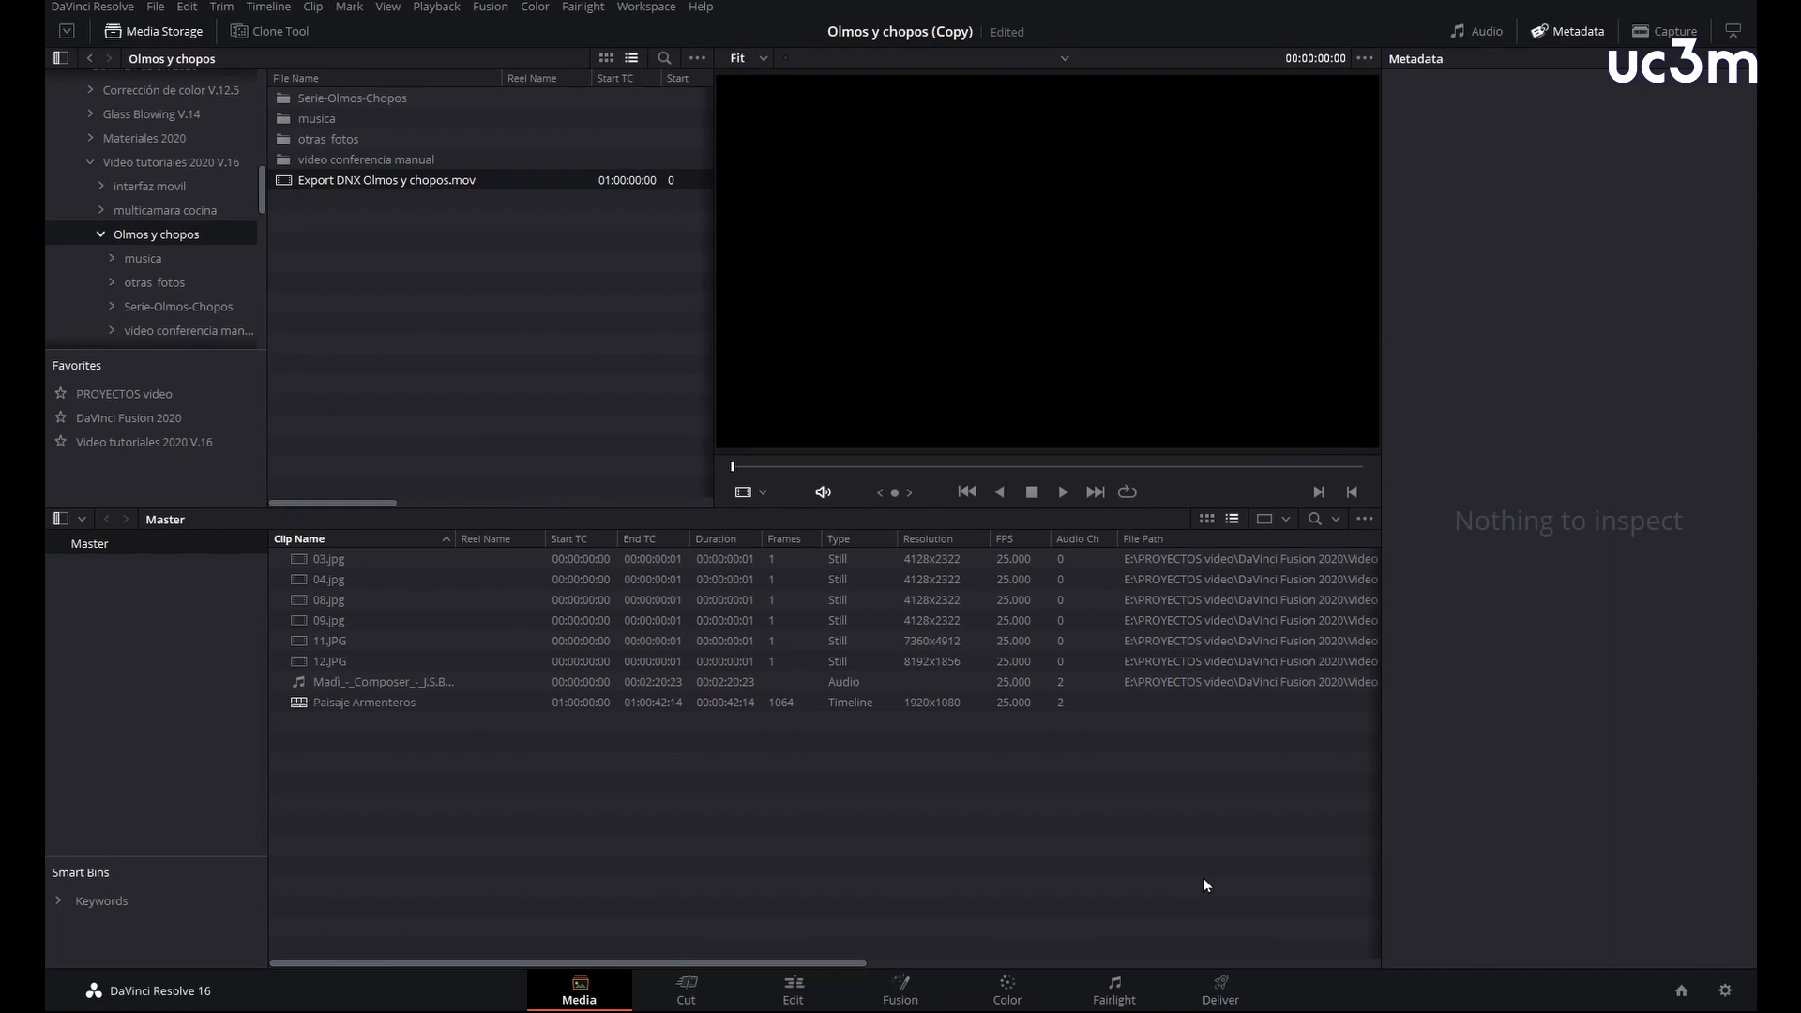
Step: Return to the timeline edit and remove all of its markers
{"action": "left_click", "coordinate": [820, 1003]}
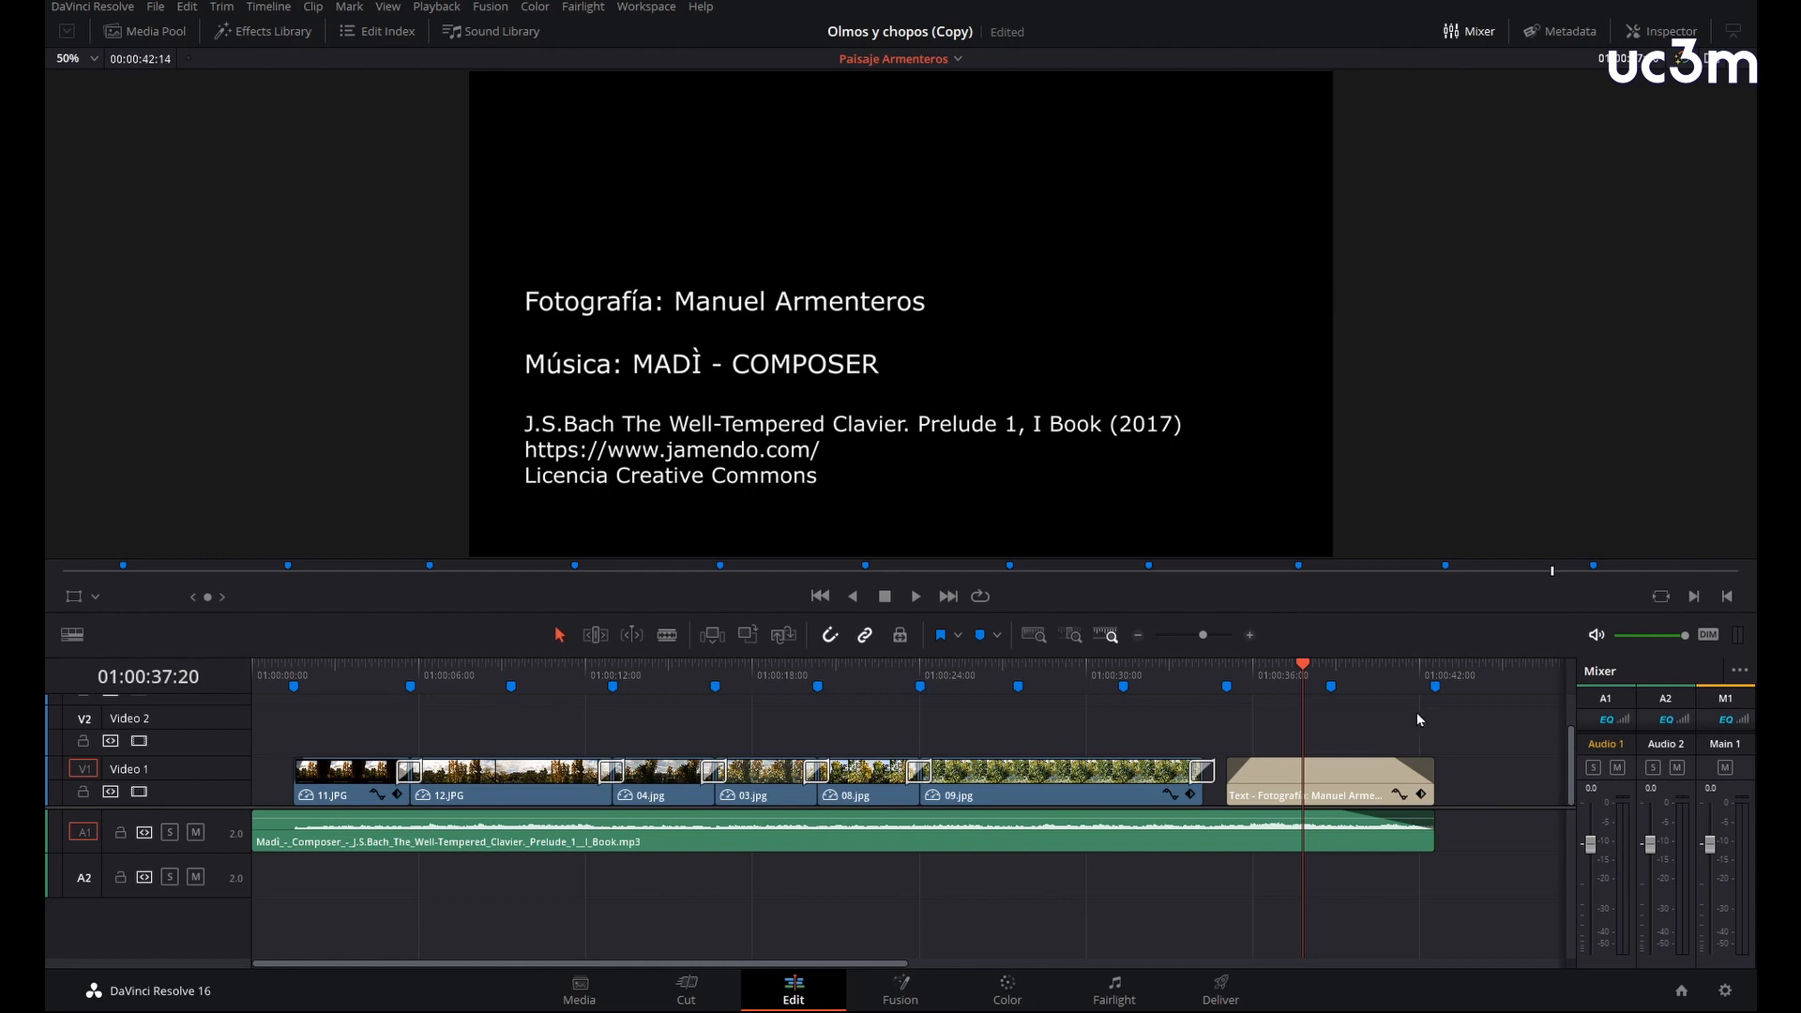
{"action": "right_click", "coordinate": [293, 689]}
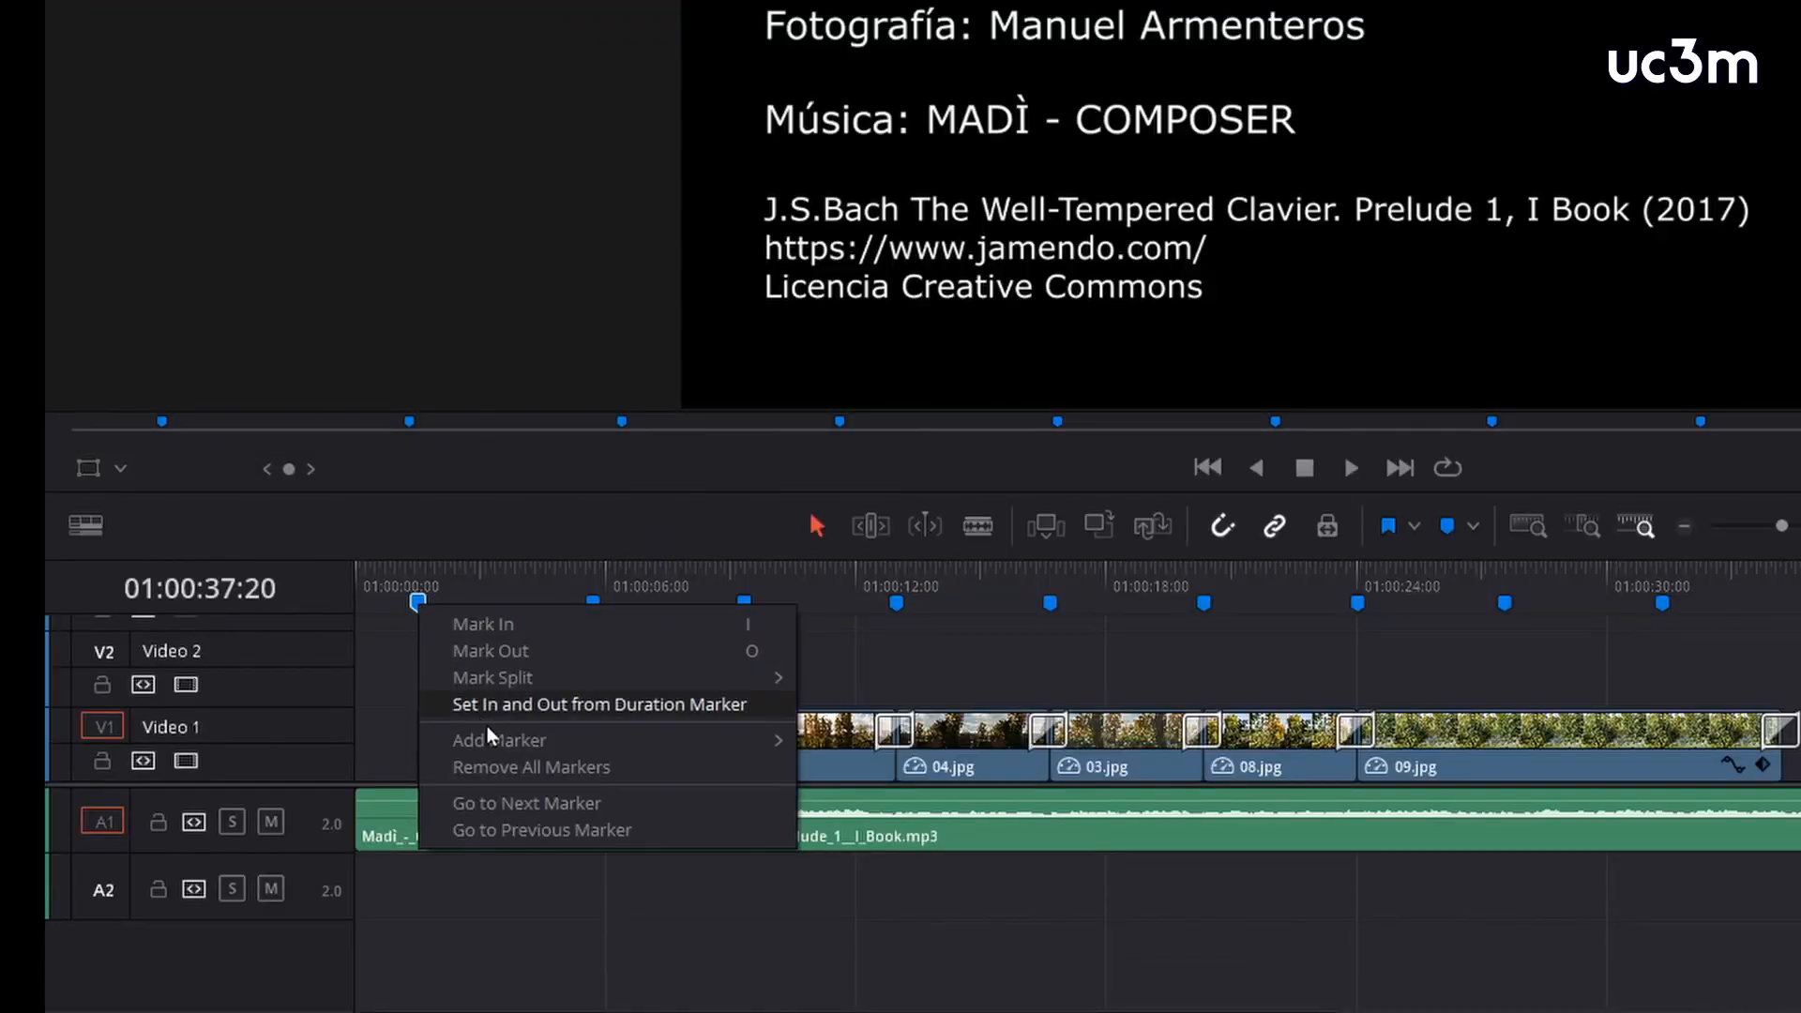
{"action": "left_click", "coordinate": [534, 774]}
Step: Add a blue timeline marker at 01:00:01:13, where the first photo begins
{"action": "left_click", "coordinate": [302, 664]}
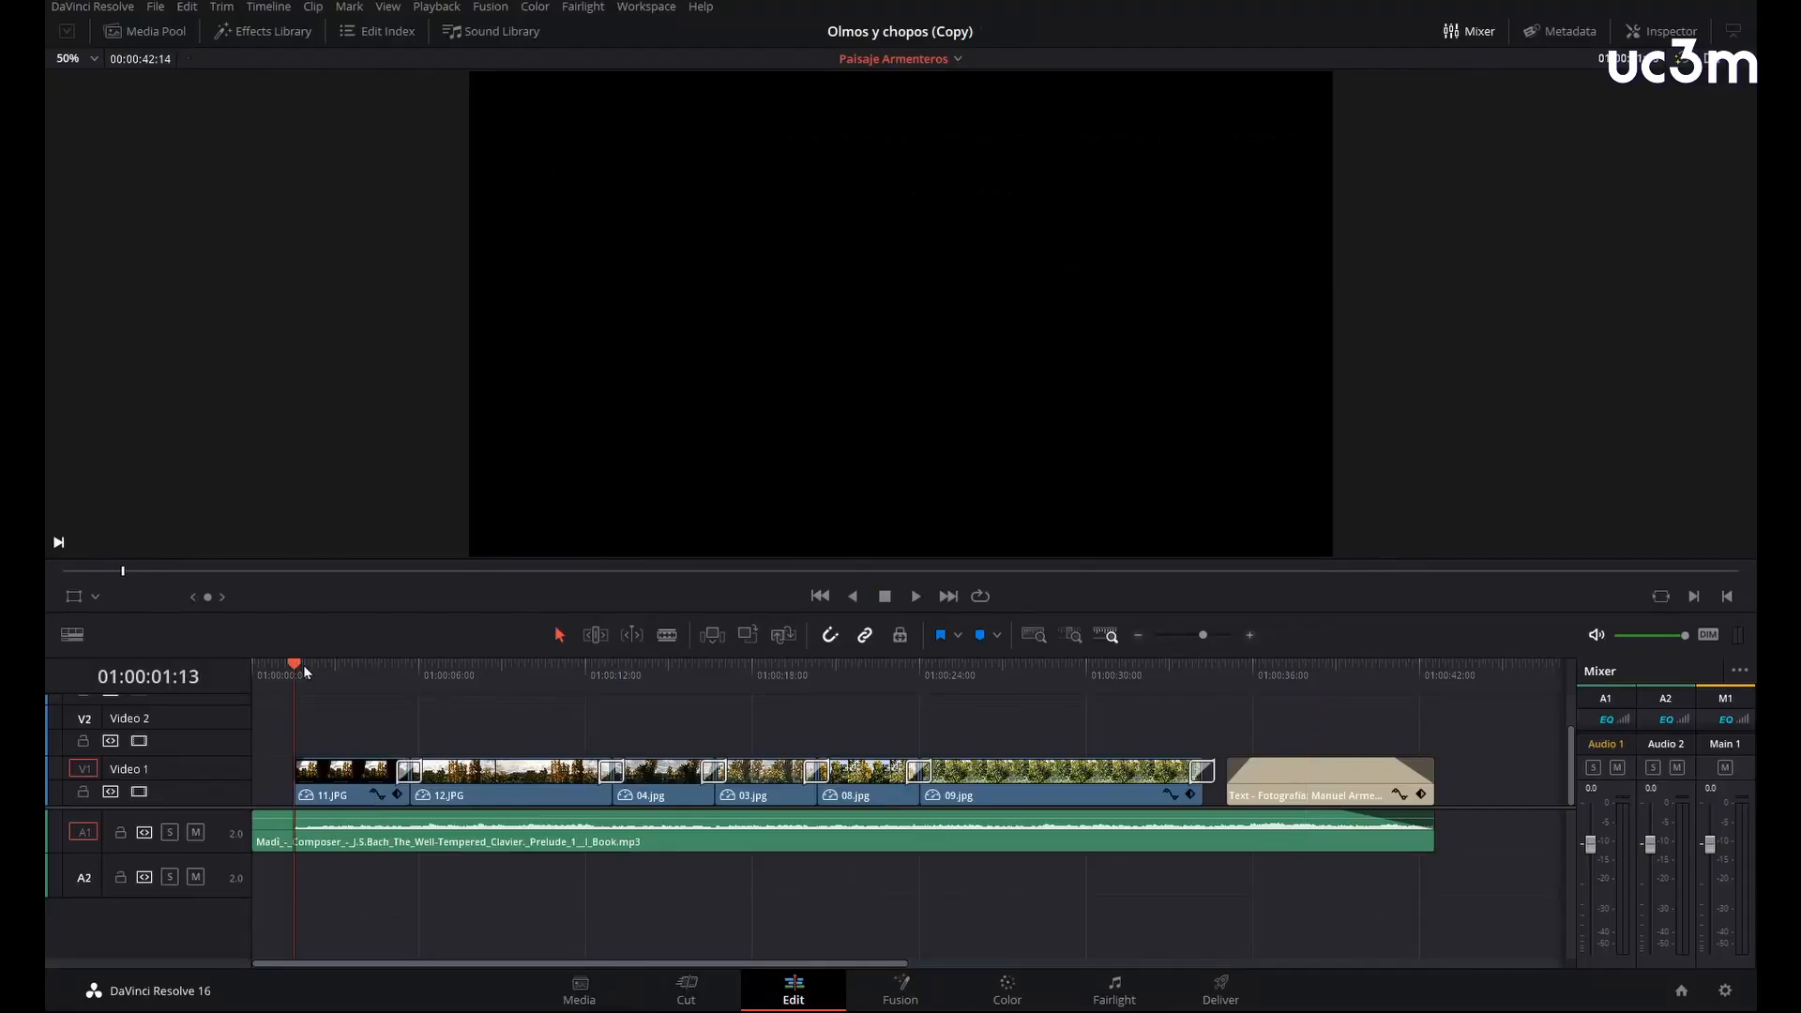
{"action": "right_click", "coordinate": [296, 670]}
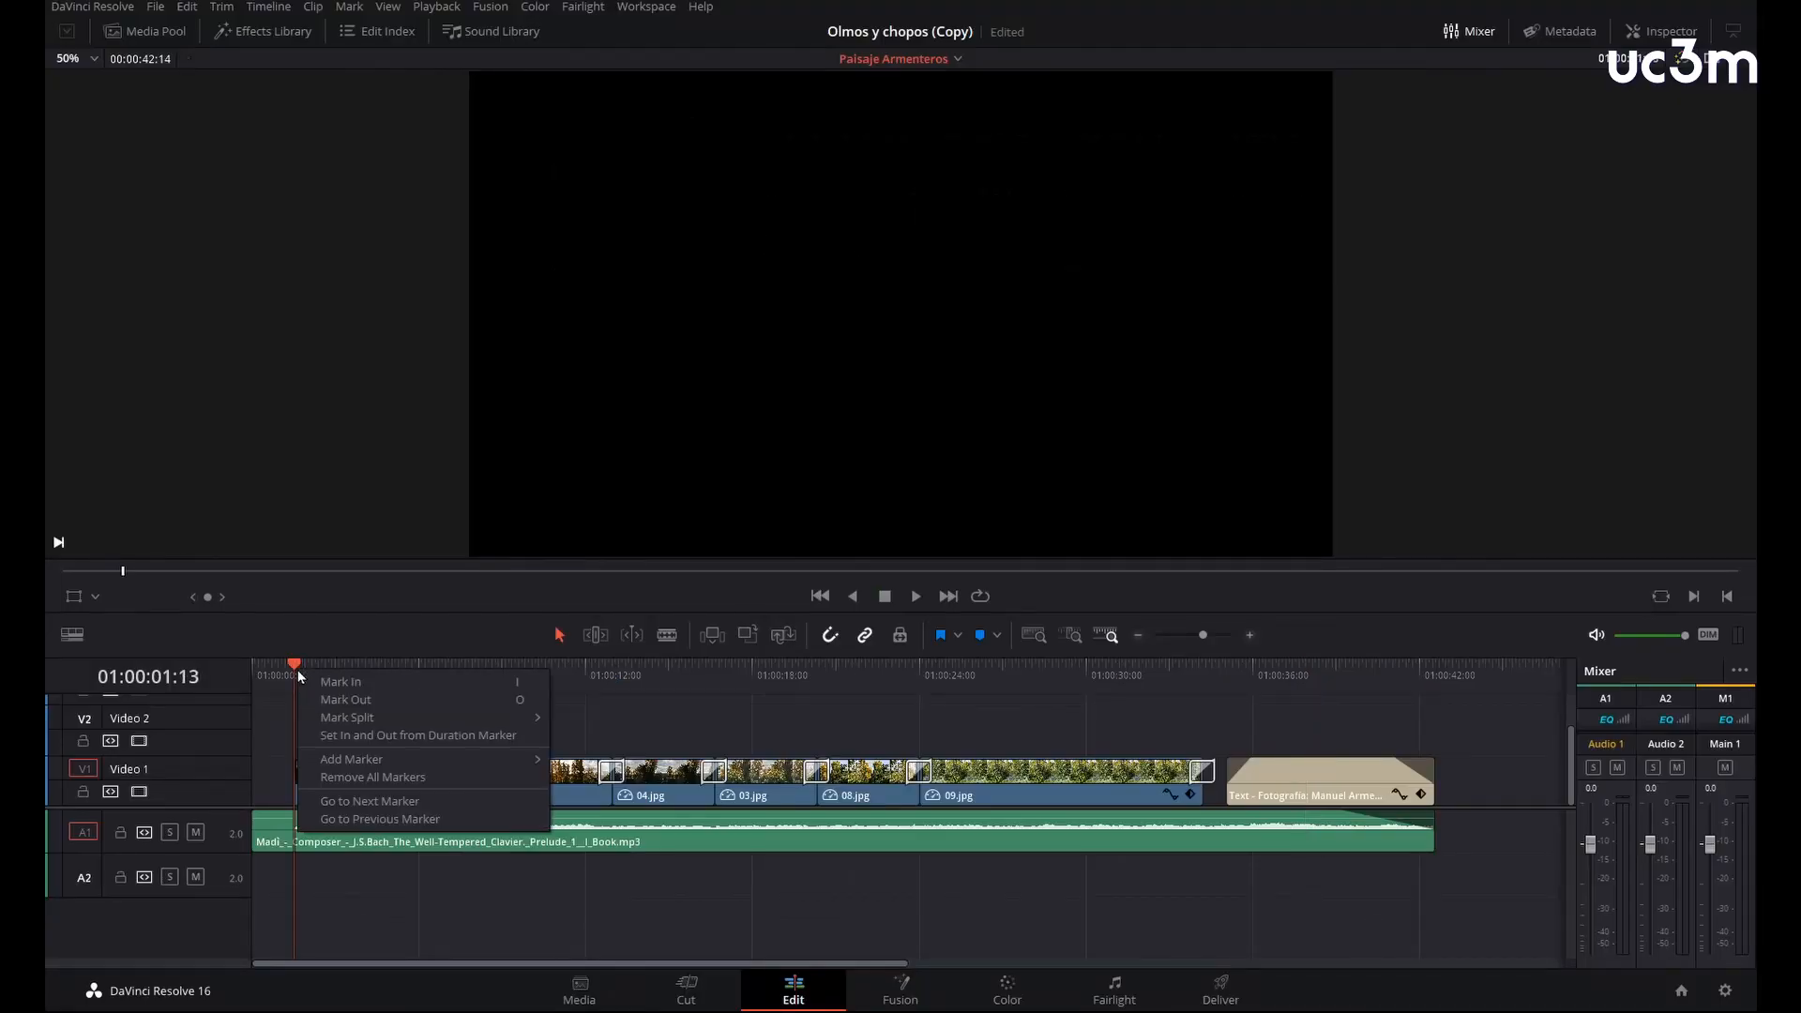
{"action": "mouse_move", "coordinate": [342, 760]}
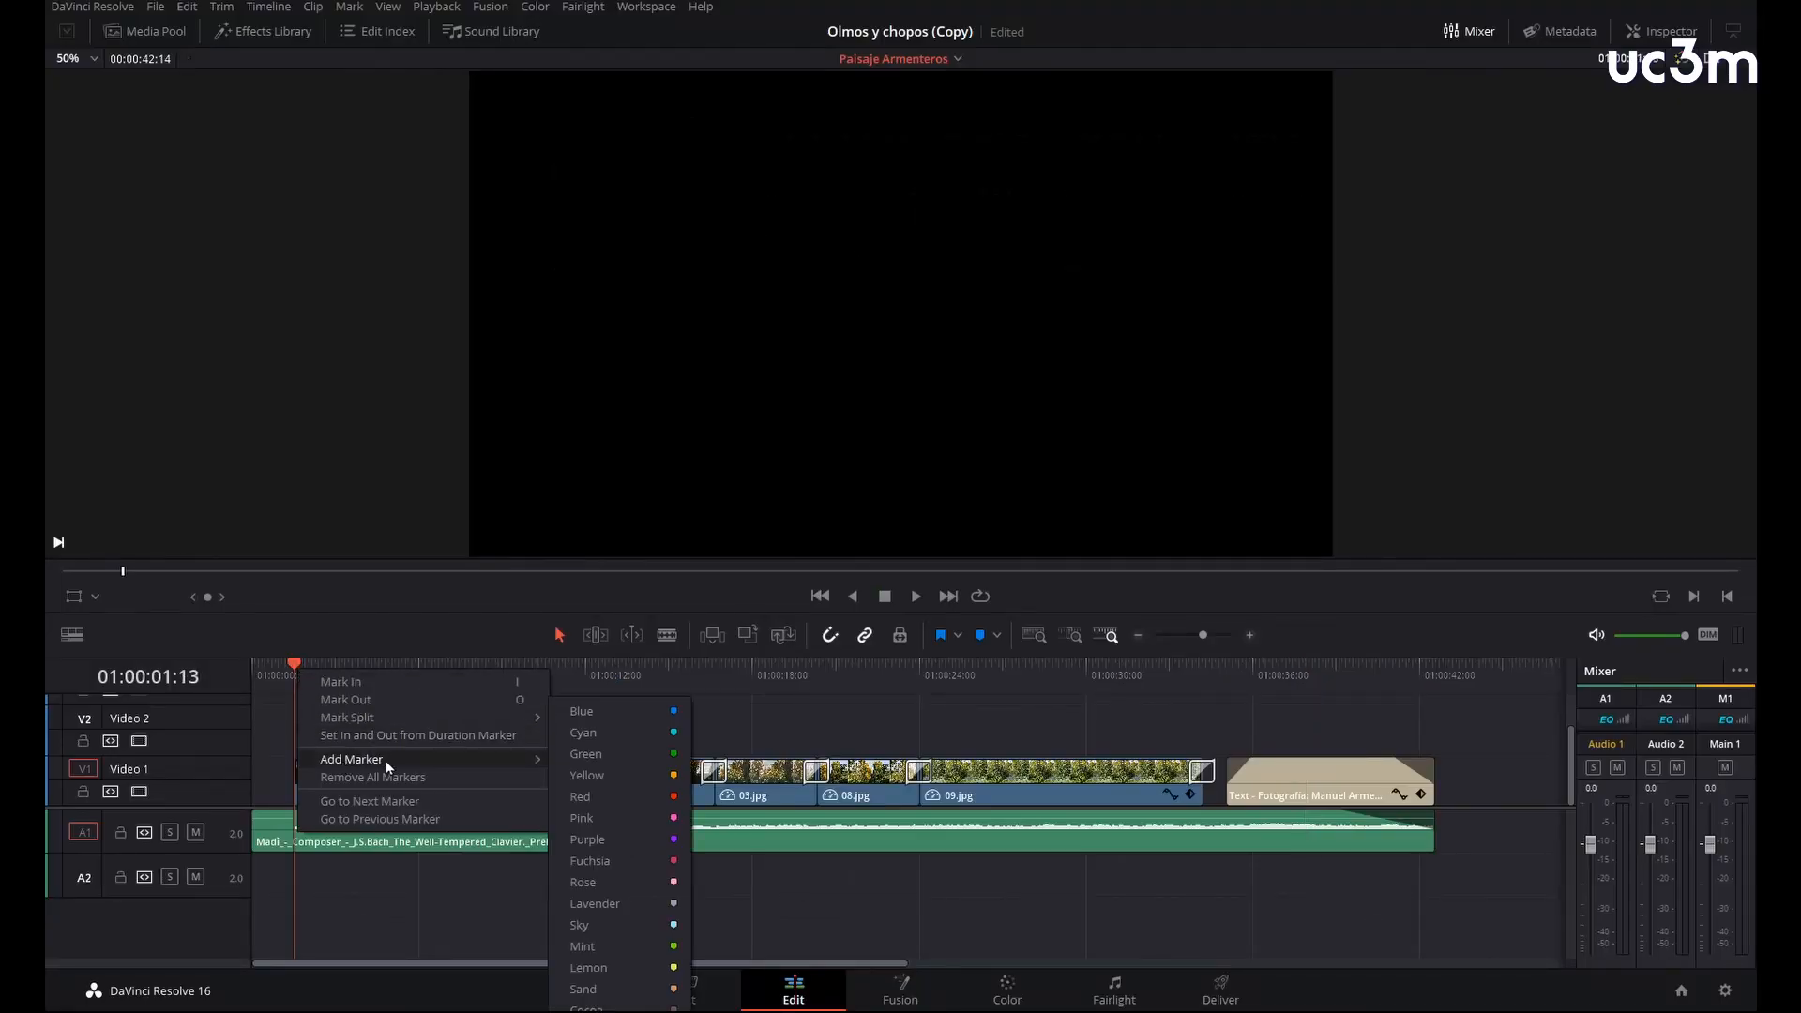
{"action": "left_click", "coordinate": [633, 714]}
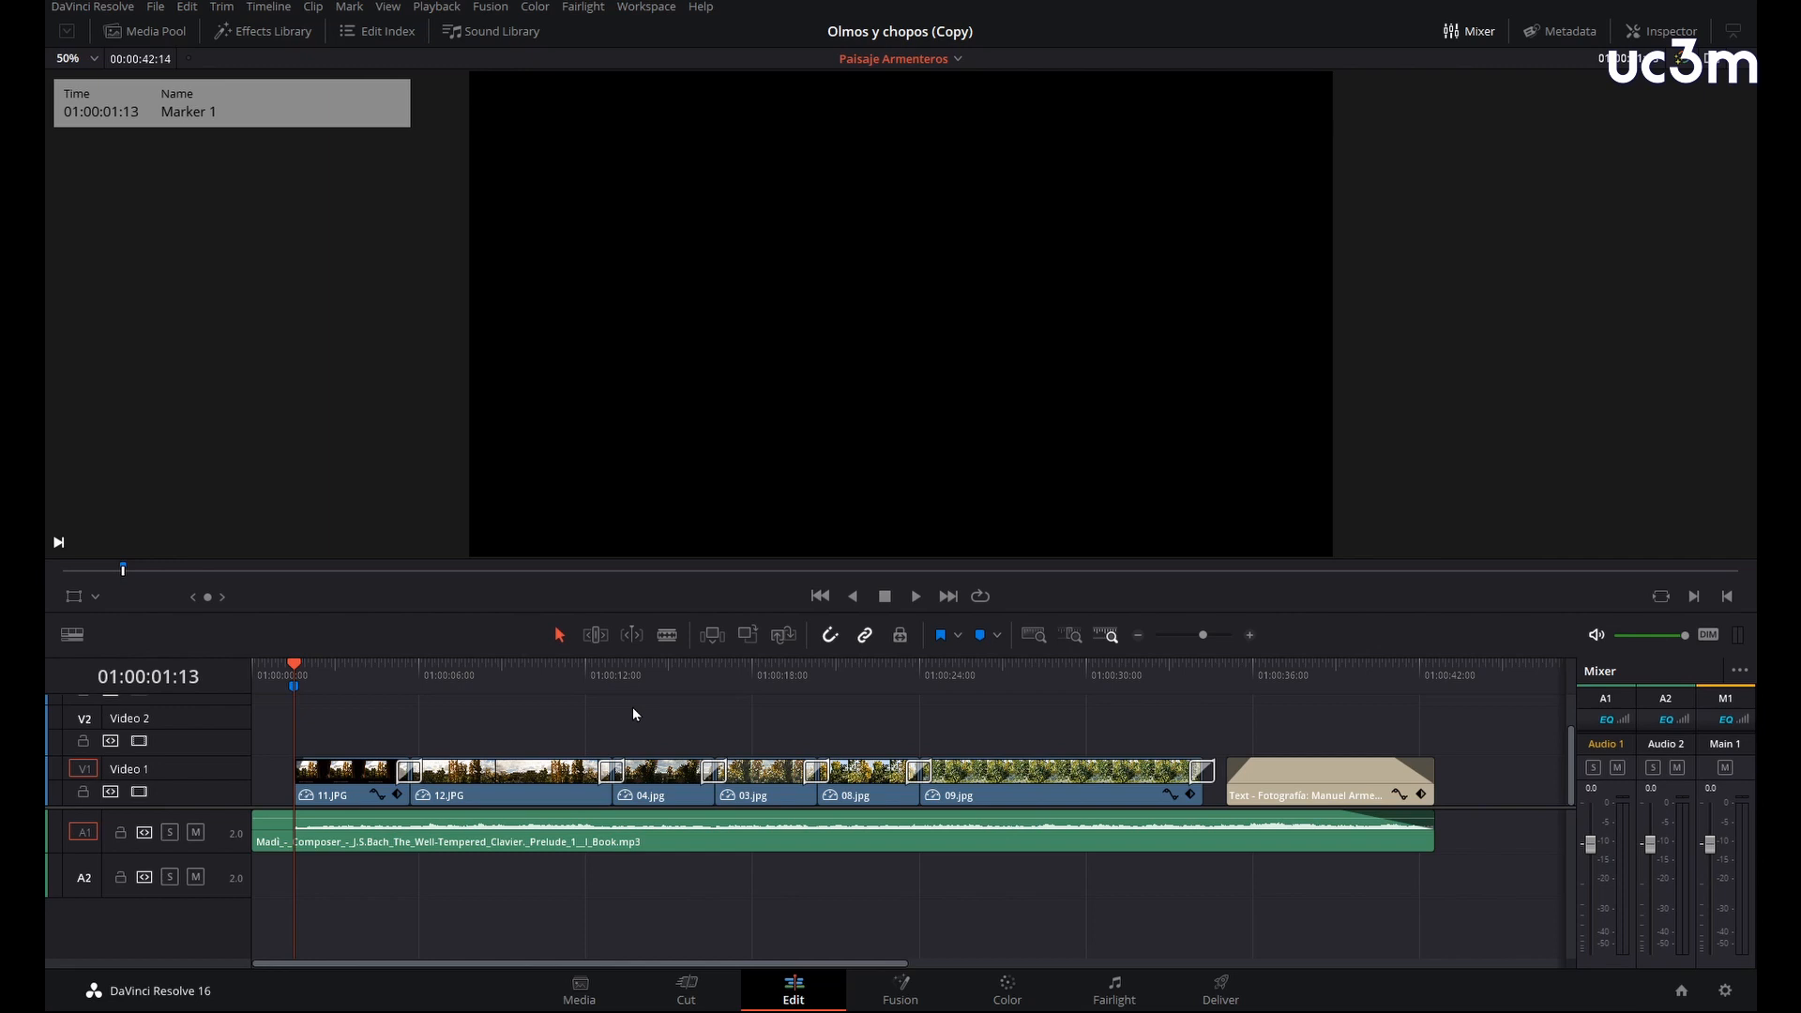
Step: Delete all the photo clips from Video 1, keeping the credits title and the music
{"action": "left_click_drag", "start_coordinate": [389, 724], "coordinate": [1214, 796]}
{"action": "key", "text": "BackSpace"}
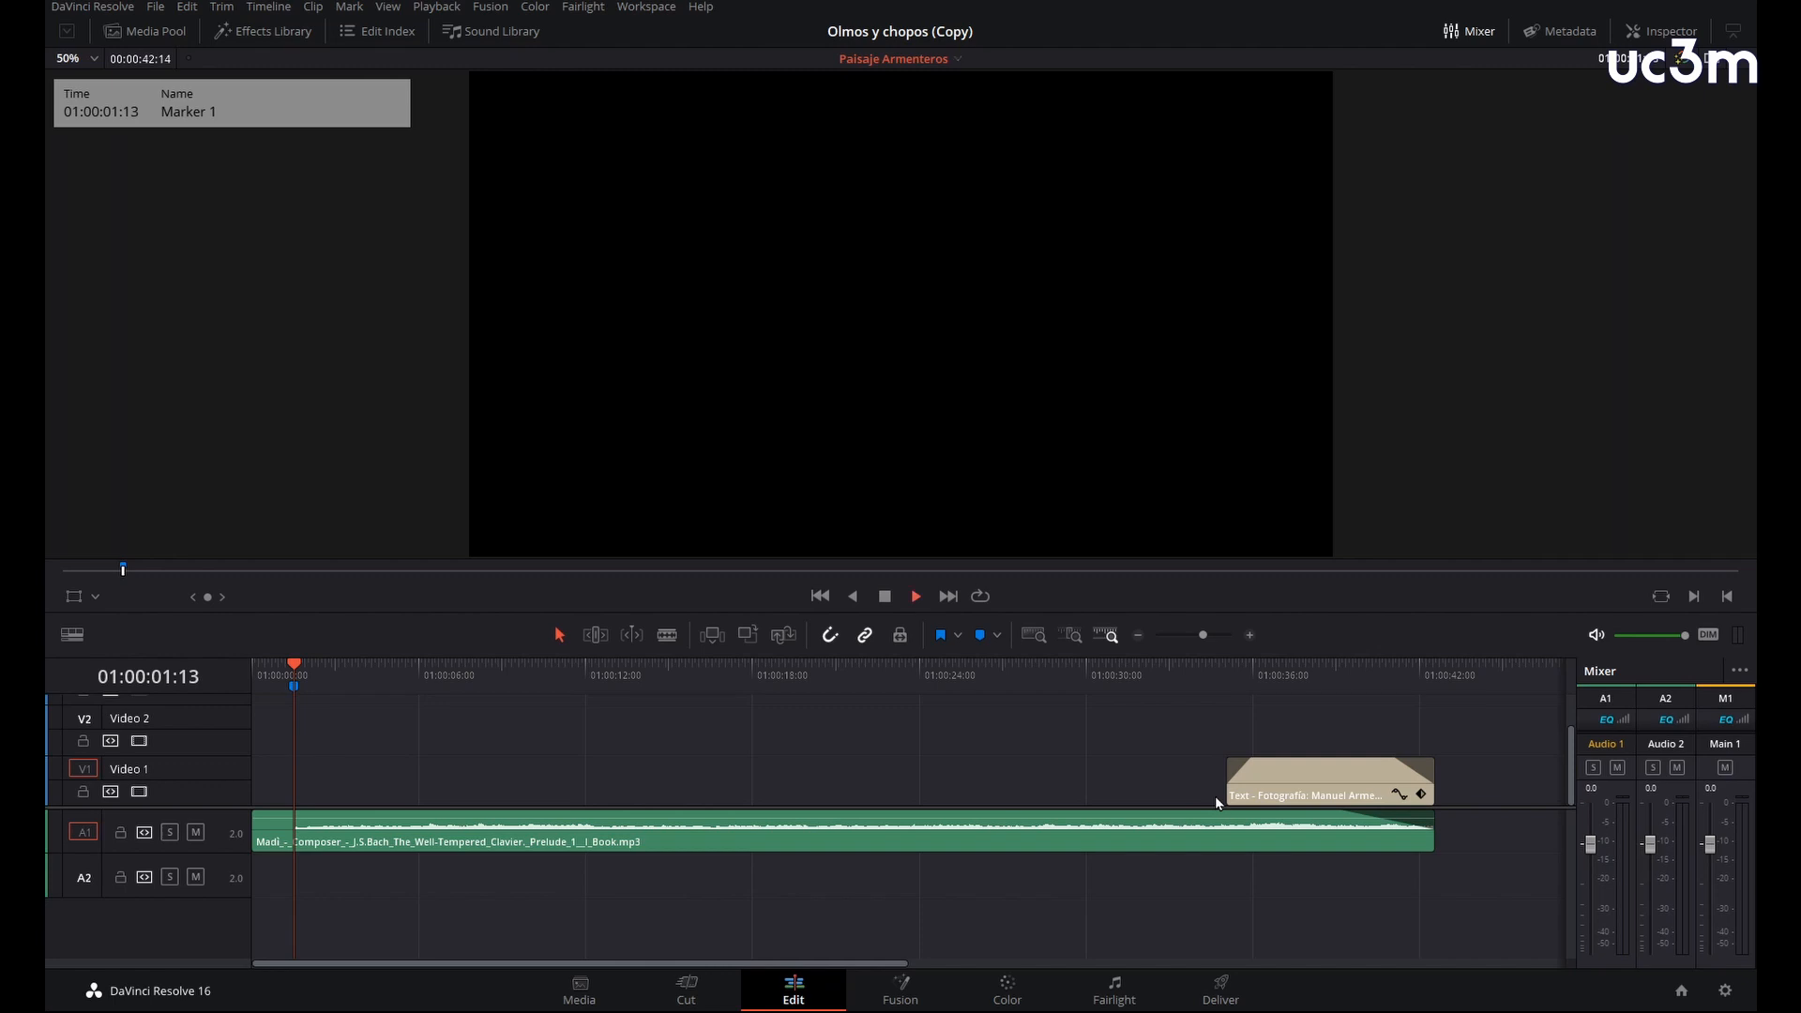
Step: Play the timeline and add ten more markers in time with the music, about every 4 seconds up to the credits
{"action": "key", "text": "space"}
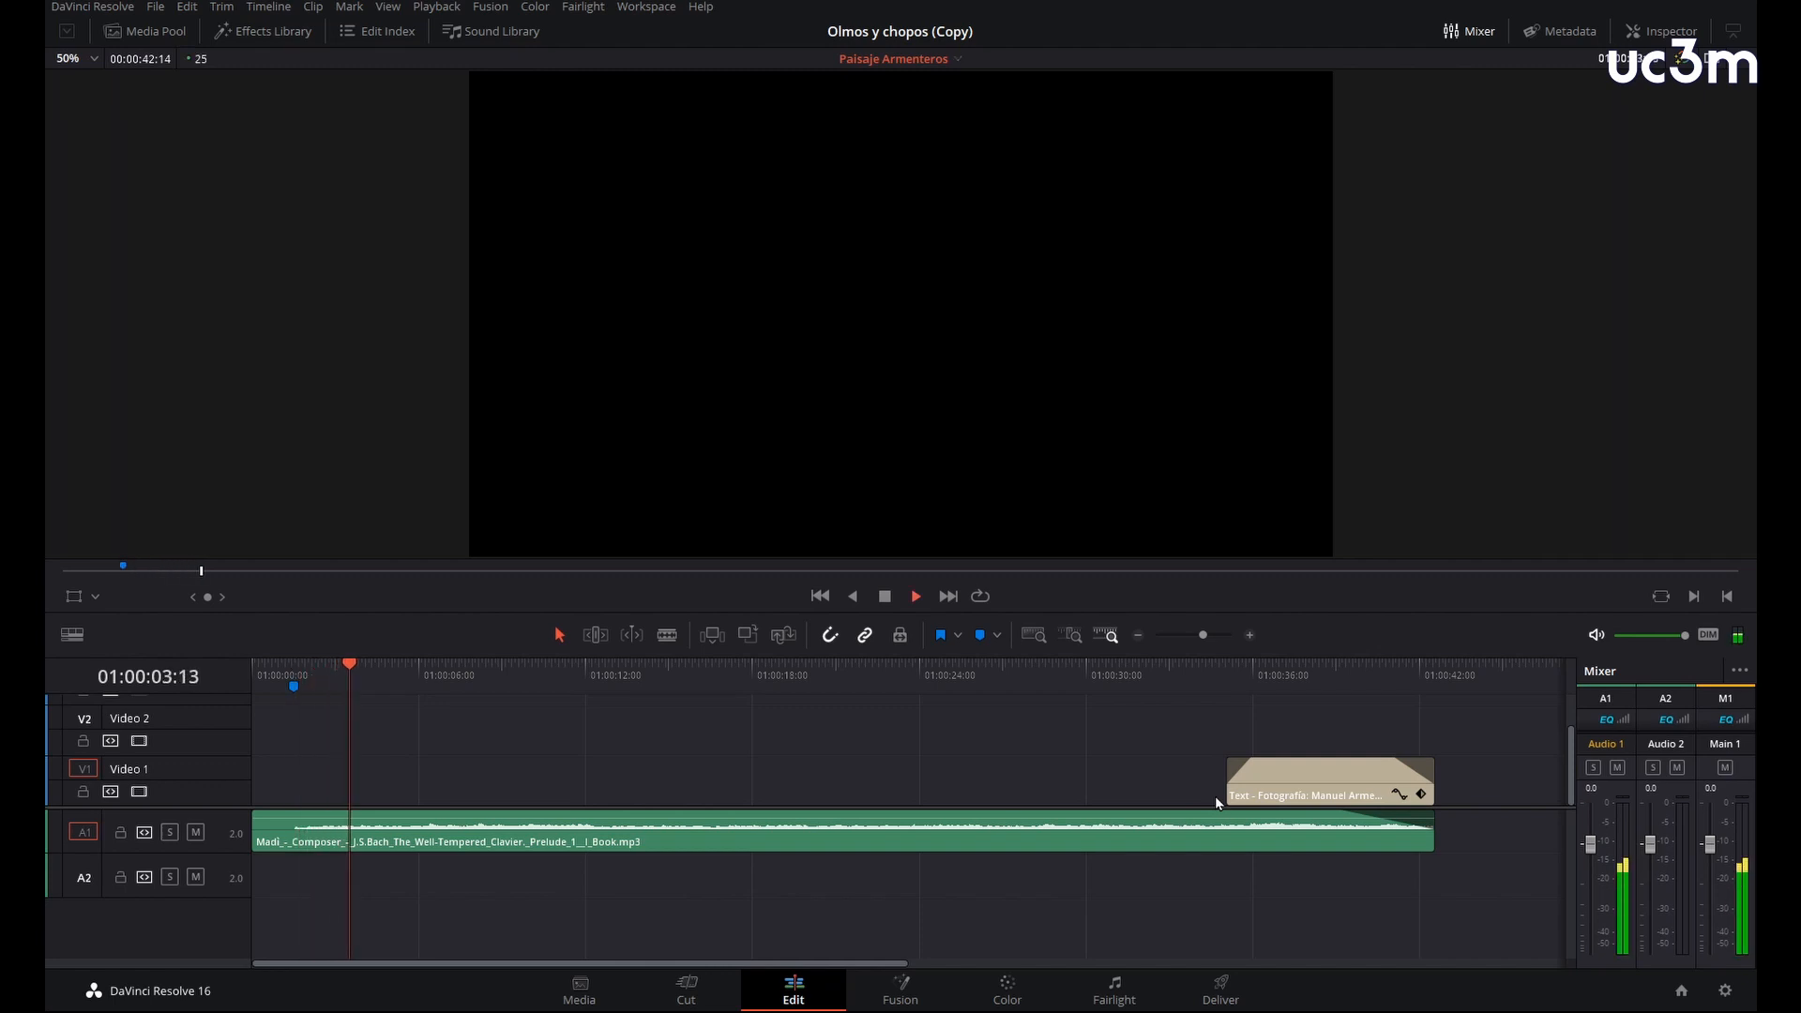
{"action": "key", "text": "m"}
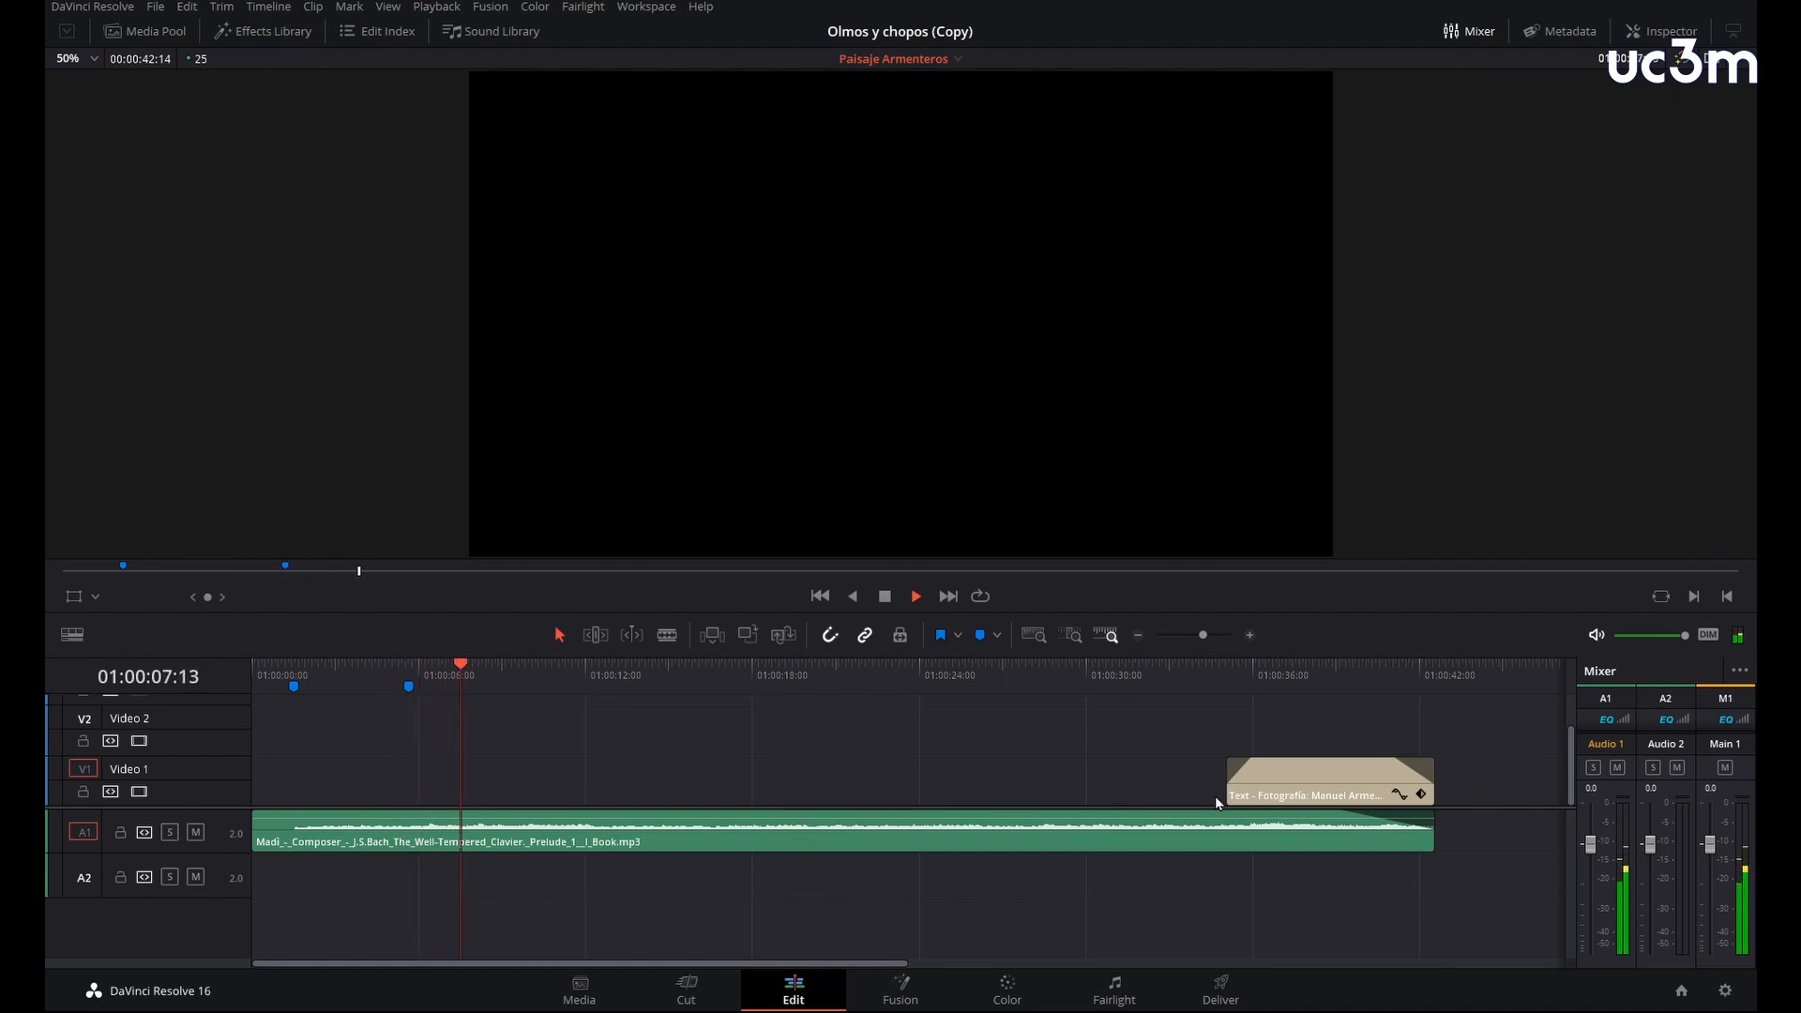
{"action": "key", "text": "m"}
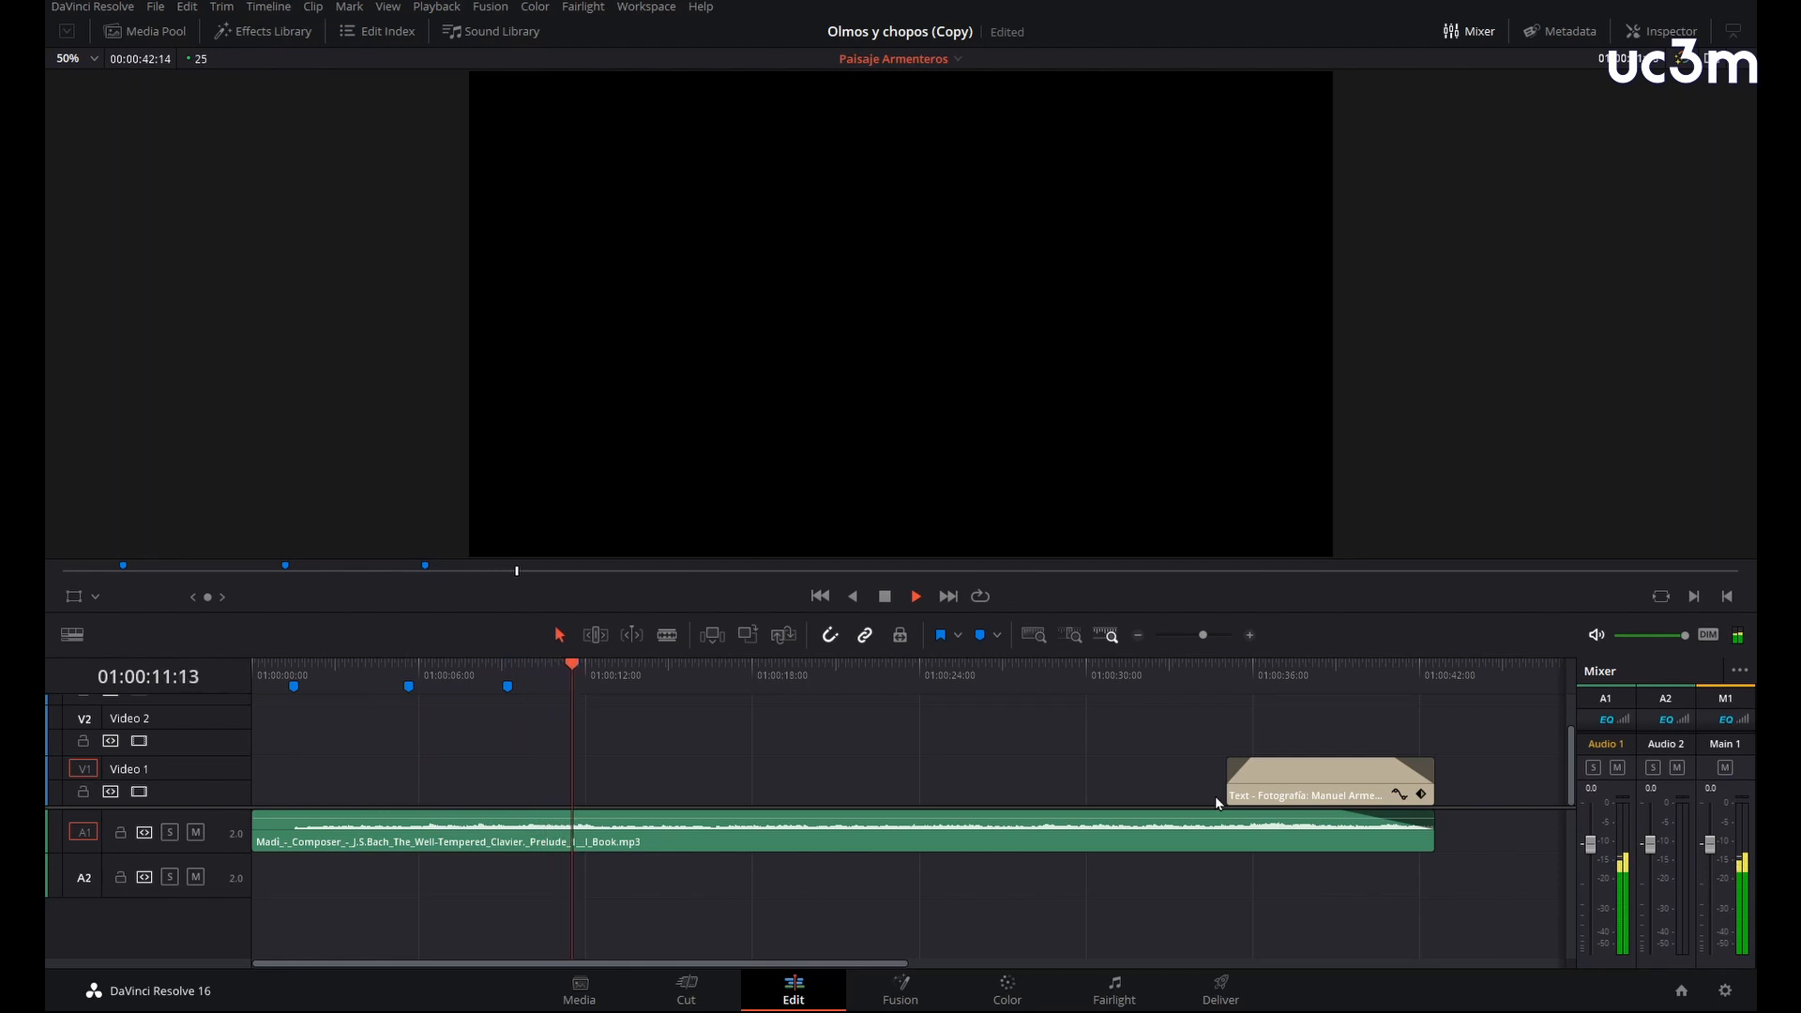
{"action": "key", "text": "m"}
{"action": "key", "text": "m"}
{"action": "key", "text": "m"}
{"action": "key", "text": "m"}
{"action": "key", "text": "m"}
{"action": "key", "text": "m"}
{"action": "key", "text": "m"}
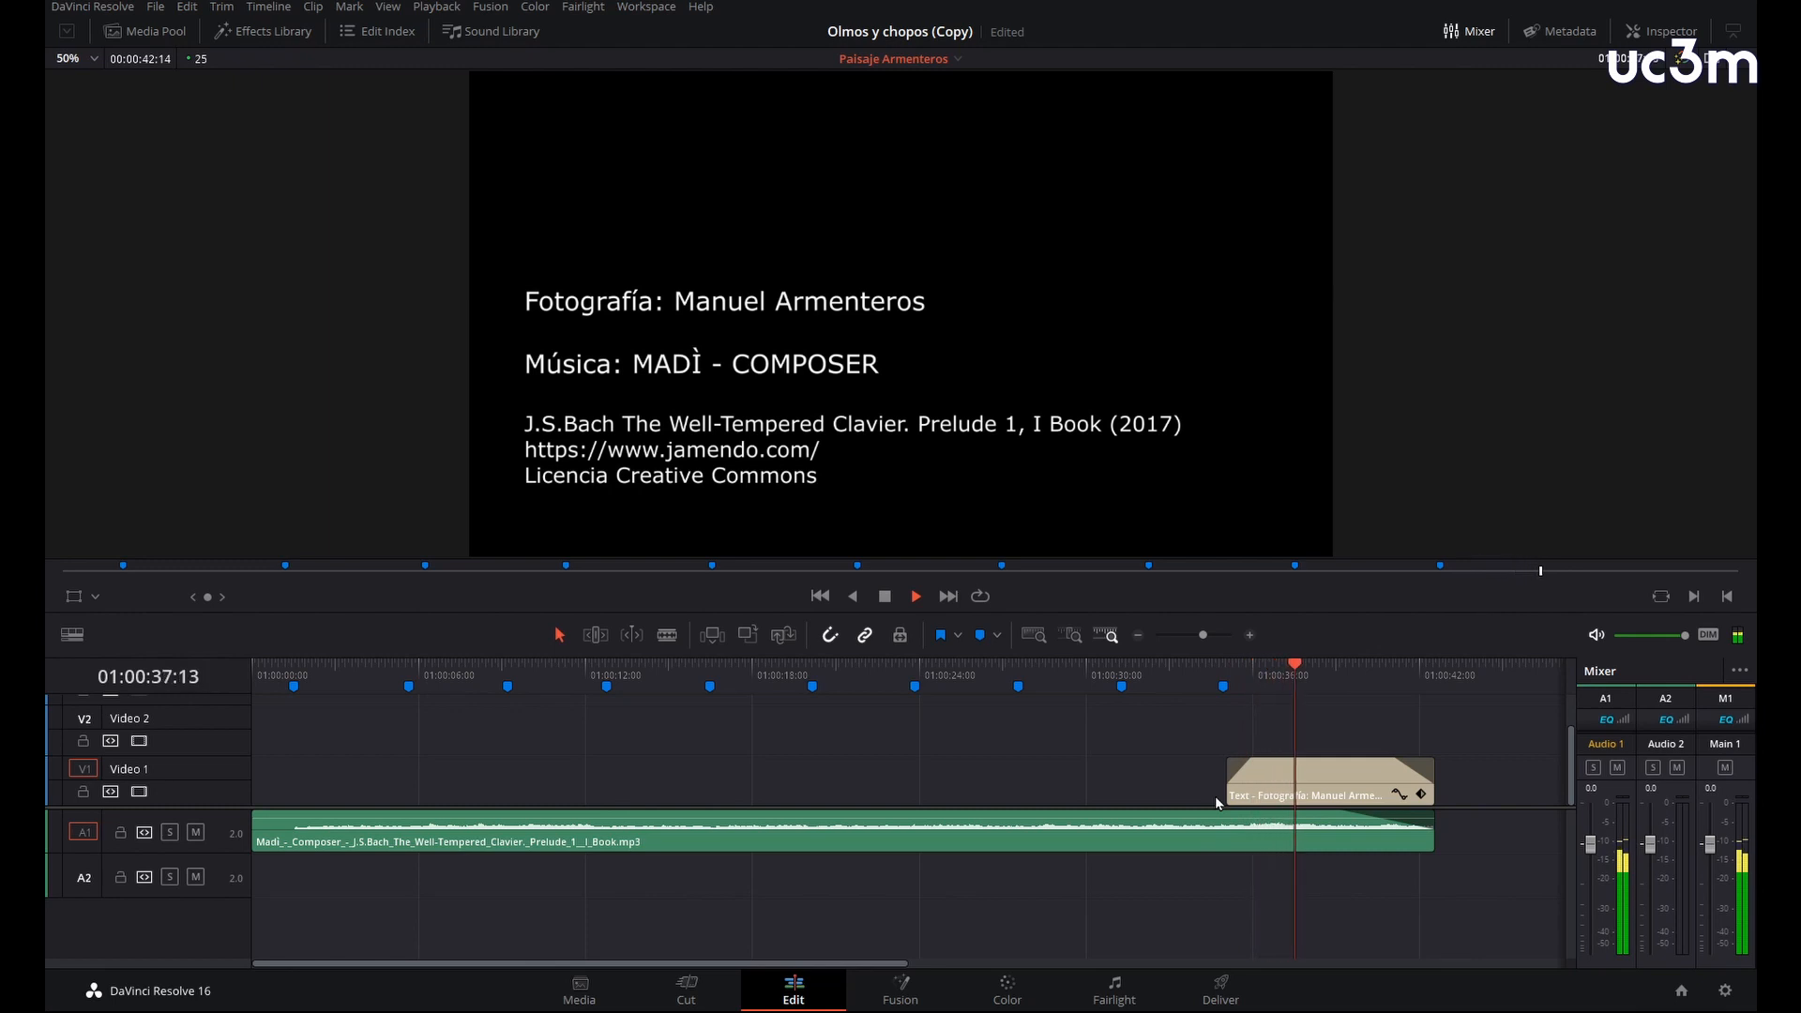
{"action": "key", "text": "m"}
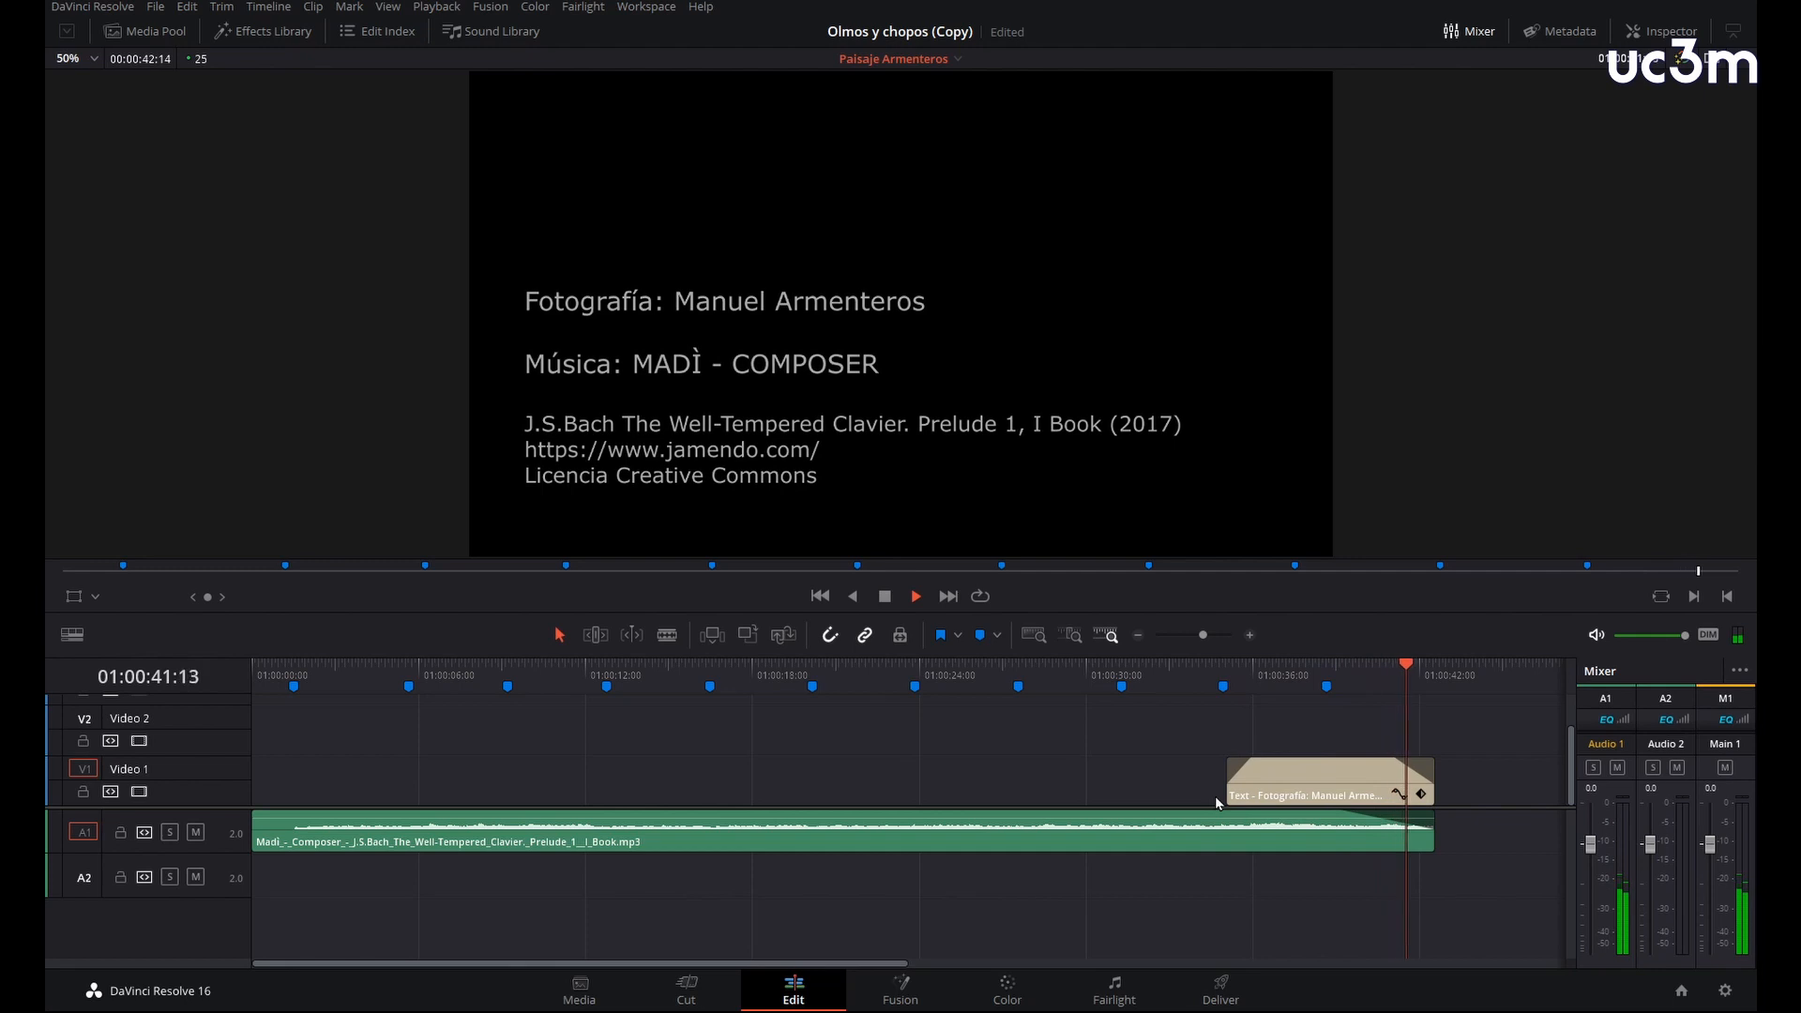
Step: Place 11.JPG on Video 1 from the first to the second marker, followed by 12.JPG lengthened to the fourth marker
{"action": "left_click", "coordinate": [146, 31]}
{"action": "left_click_drag", "start_coordinate": [299, 375], "coordinate": [307, 791]}
{"action": "left_click_drag", "start_coordinate": [431, 784], "coordinate": [406, 782]}
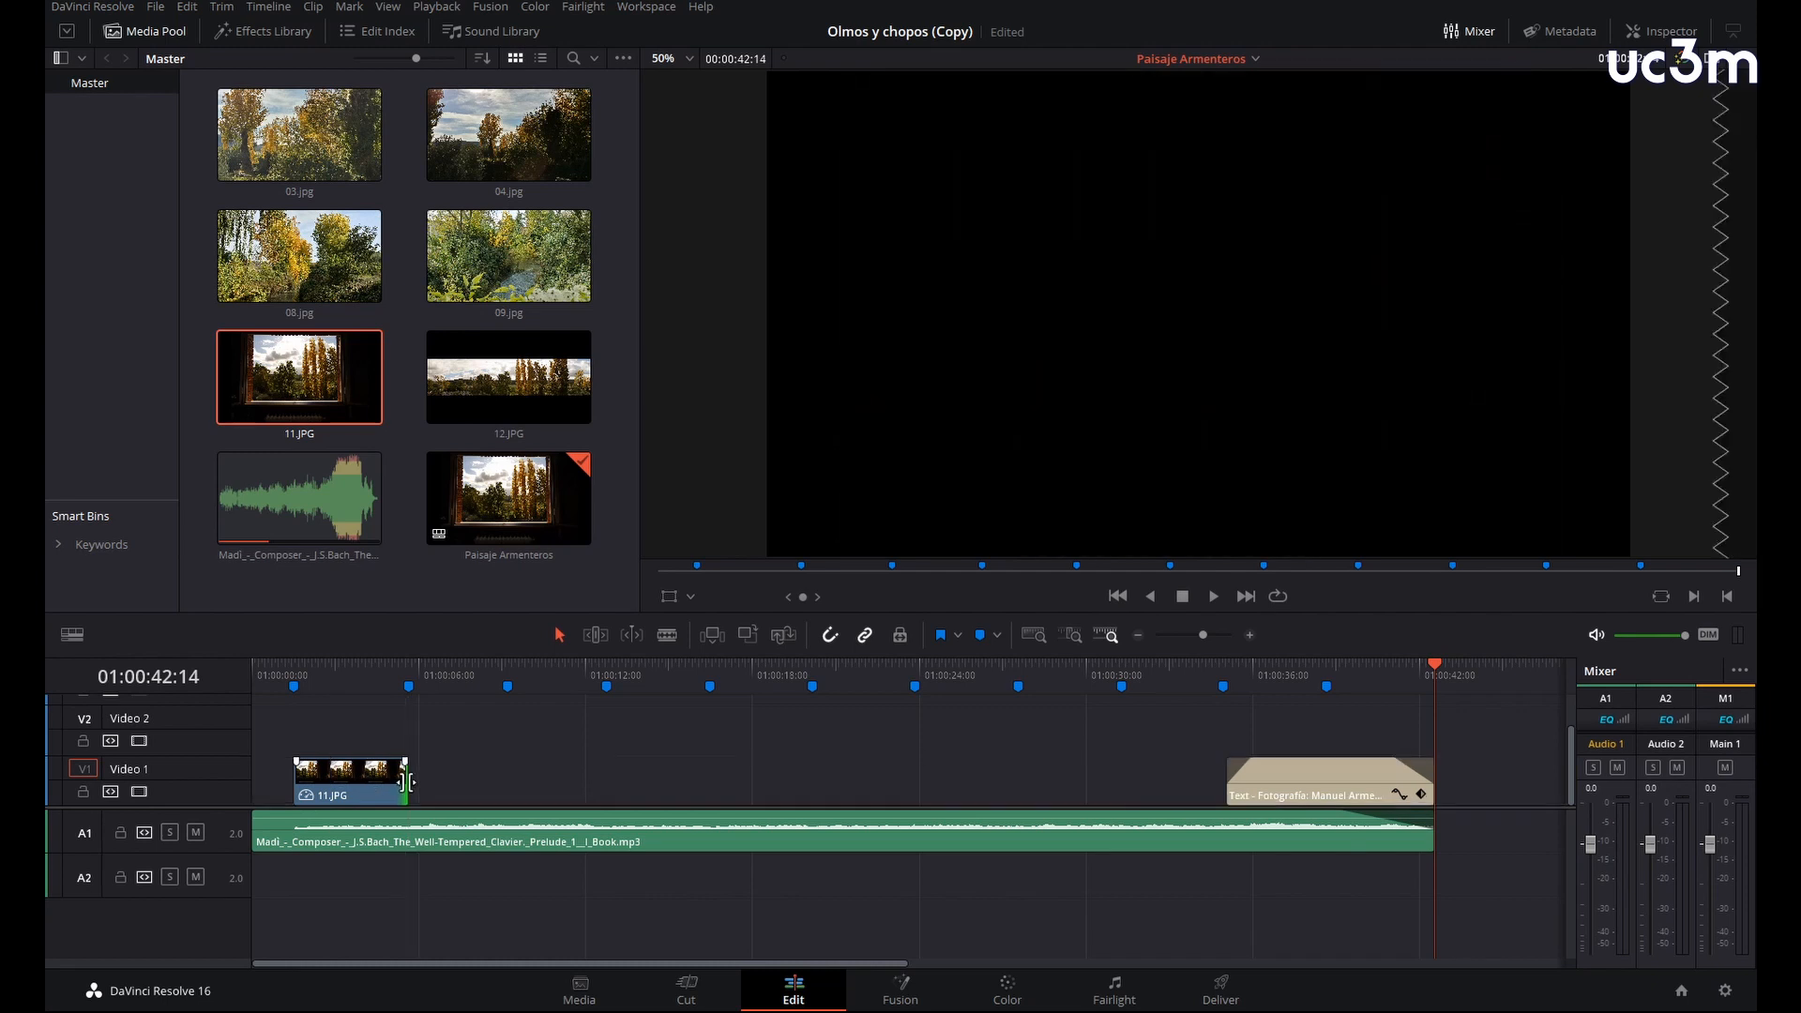
{"action": "left_click_drag", "start_coordinate": [577, 412], "coordinate": [432, 781]}
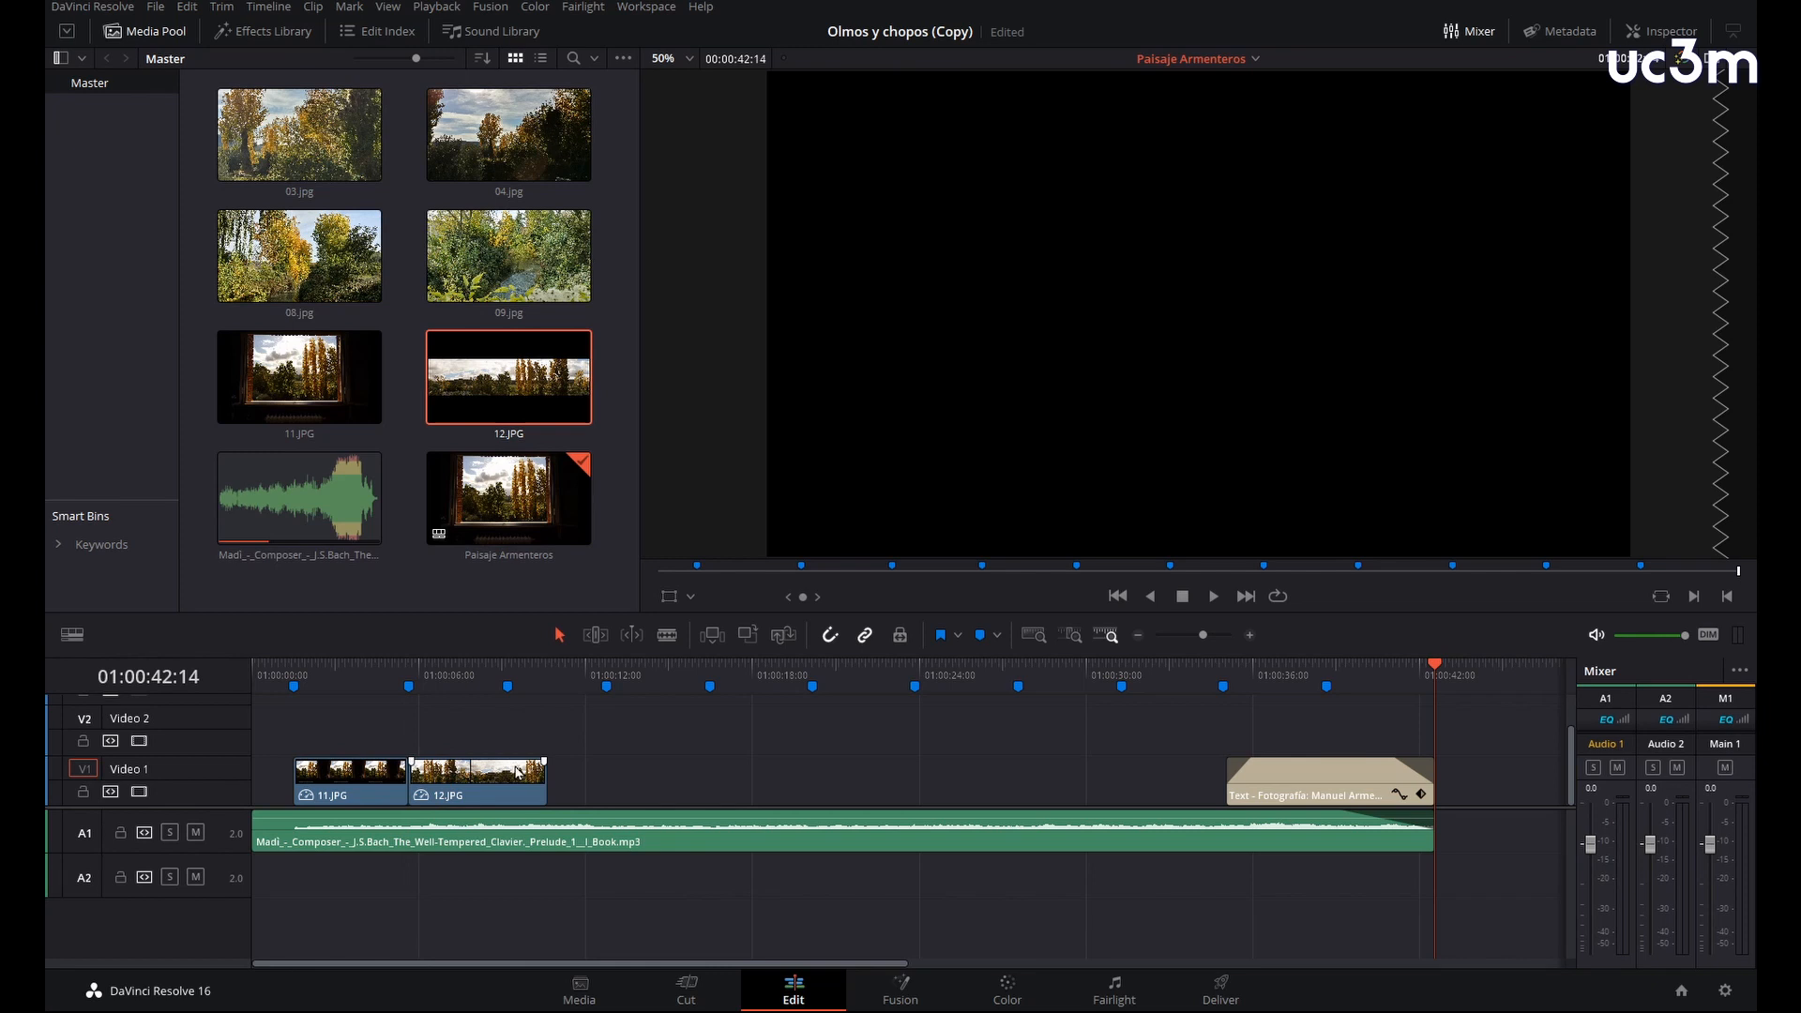
{"action": "left_click_drag", "start_coordinate": [542, 771], "coordinate": [605, 771]}
Step: Add 04.jpg and 03.jpg after 12.JPG on Video 1, trimmed to end at the fifth and sixth markers
{"action": "left_click_drag", "start_coordinate": [508, 136], "coordinate": [615, 814]}
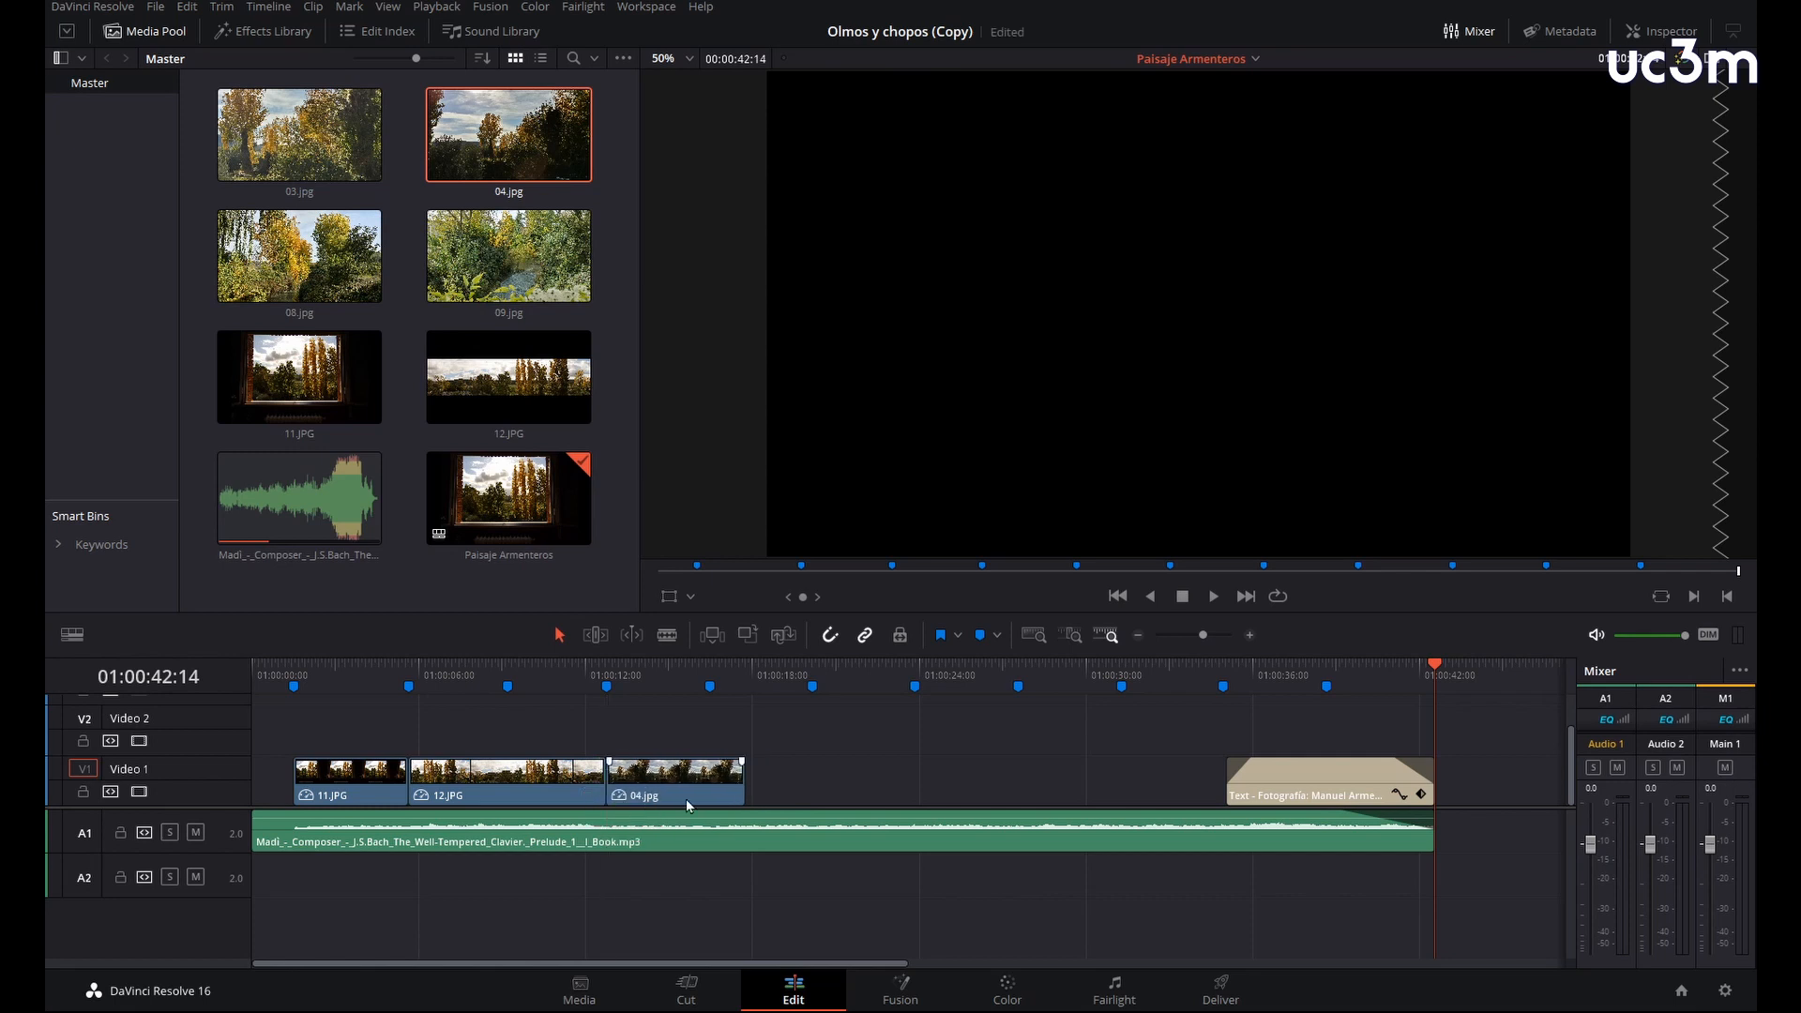
{"action": "left_click_drag", "start_coordinate": [742, 781], "coordinate": [716, 780]}
{"action": "left_click_drag", "start_coordinate": [301, 141], "coordinate": [722, 790]}
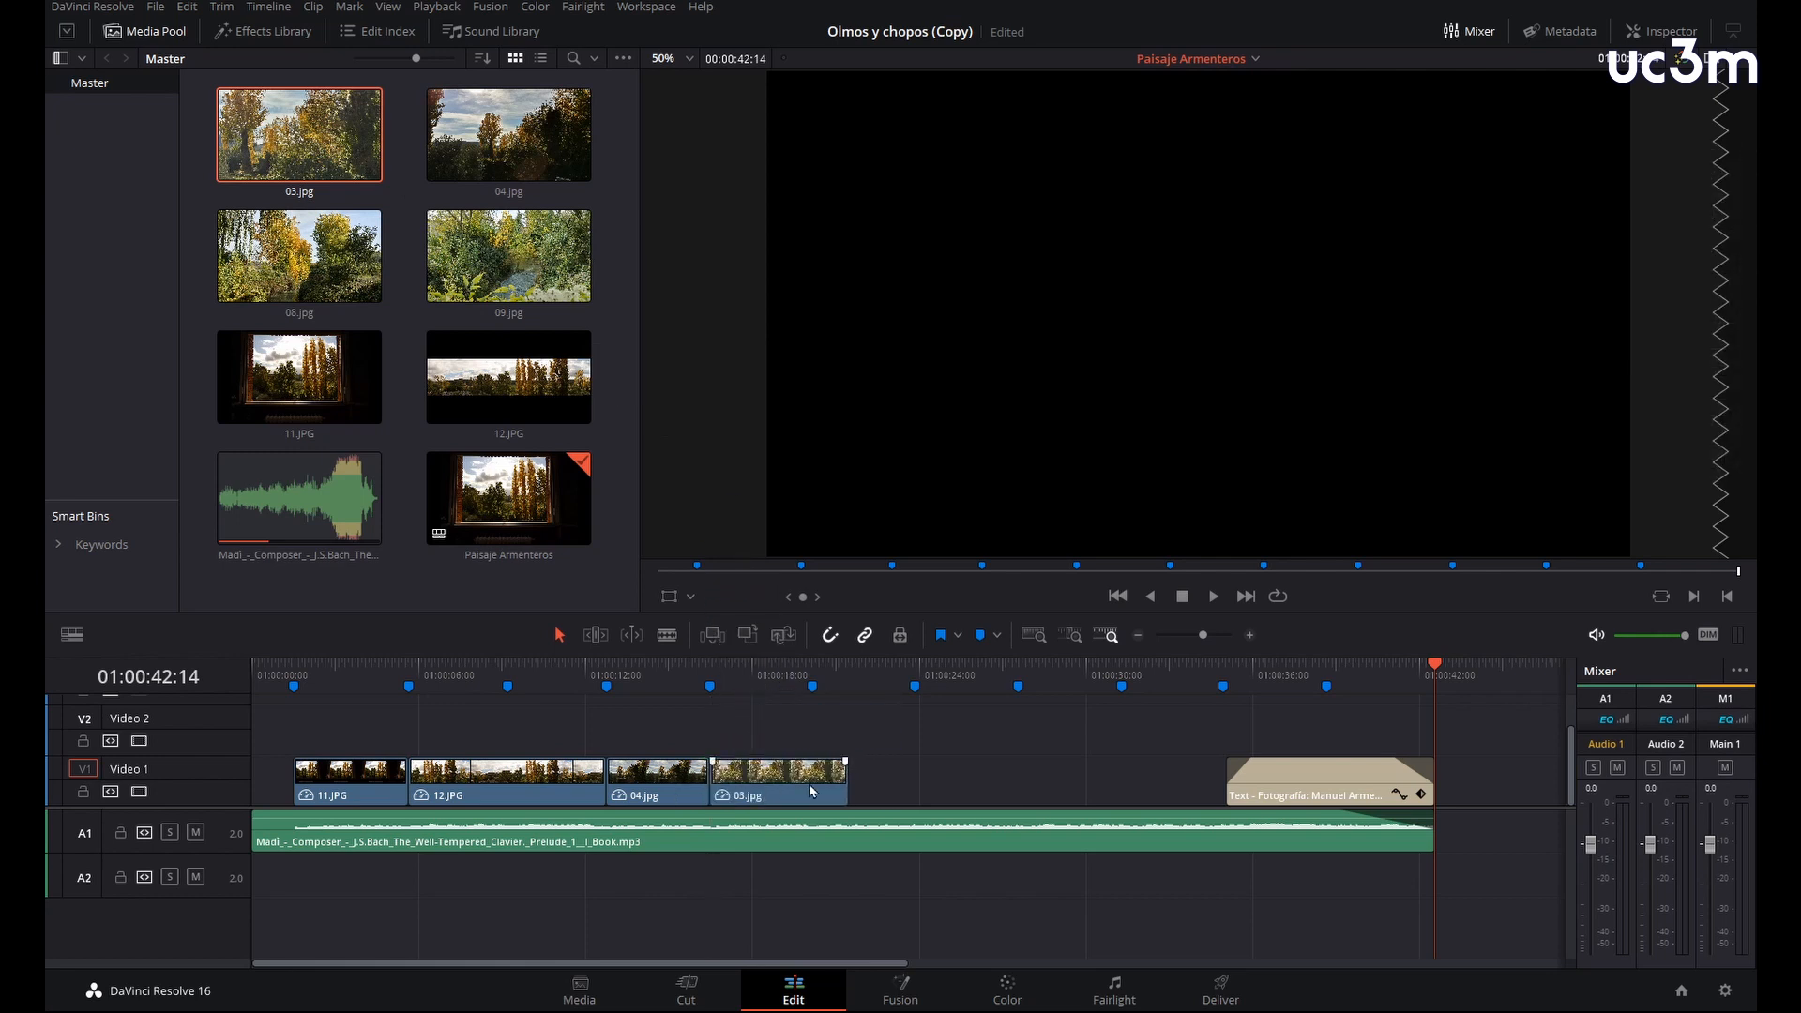
{"action": "left_click_drag", "start_coordinate": [844, 775], "coordinate": [817, 775]}
Step: Add 08.jpg on Video 1 trimmed to the seventh marker, then 09.jpg lengthened to shortly before the credits title
{"action": "left_click_drag", "start_coordinate": [304, 291], "coordinate": [867, 756]}
{"action": "left_click_drag", "start_coordinate": [835, 793], "coordinate": [826, 794]}
{"action": "left_click_drag", "start_coordinate": [952, 784], "coordinate": [915, 784]}
{"action": "left_click_drag", "start_coordinate": [509, 255], "coordinate": [930, 795]}
{"action": "left_click_drag", "start_coordinate": [1053, 781], "coordinate": [1180, 779]}
Step: Show the transform properties of 11.JPG in place of the media pool and set its pitch to -0.024
{"action": "left_click", "coordinate": [344, 668]}
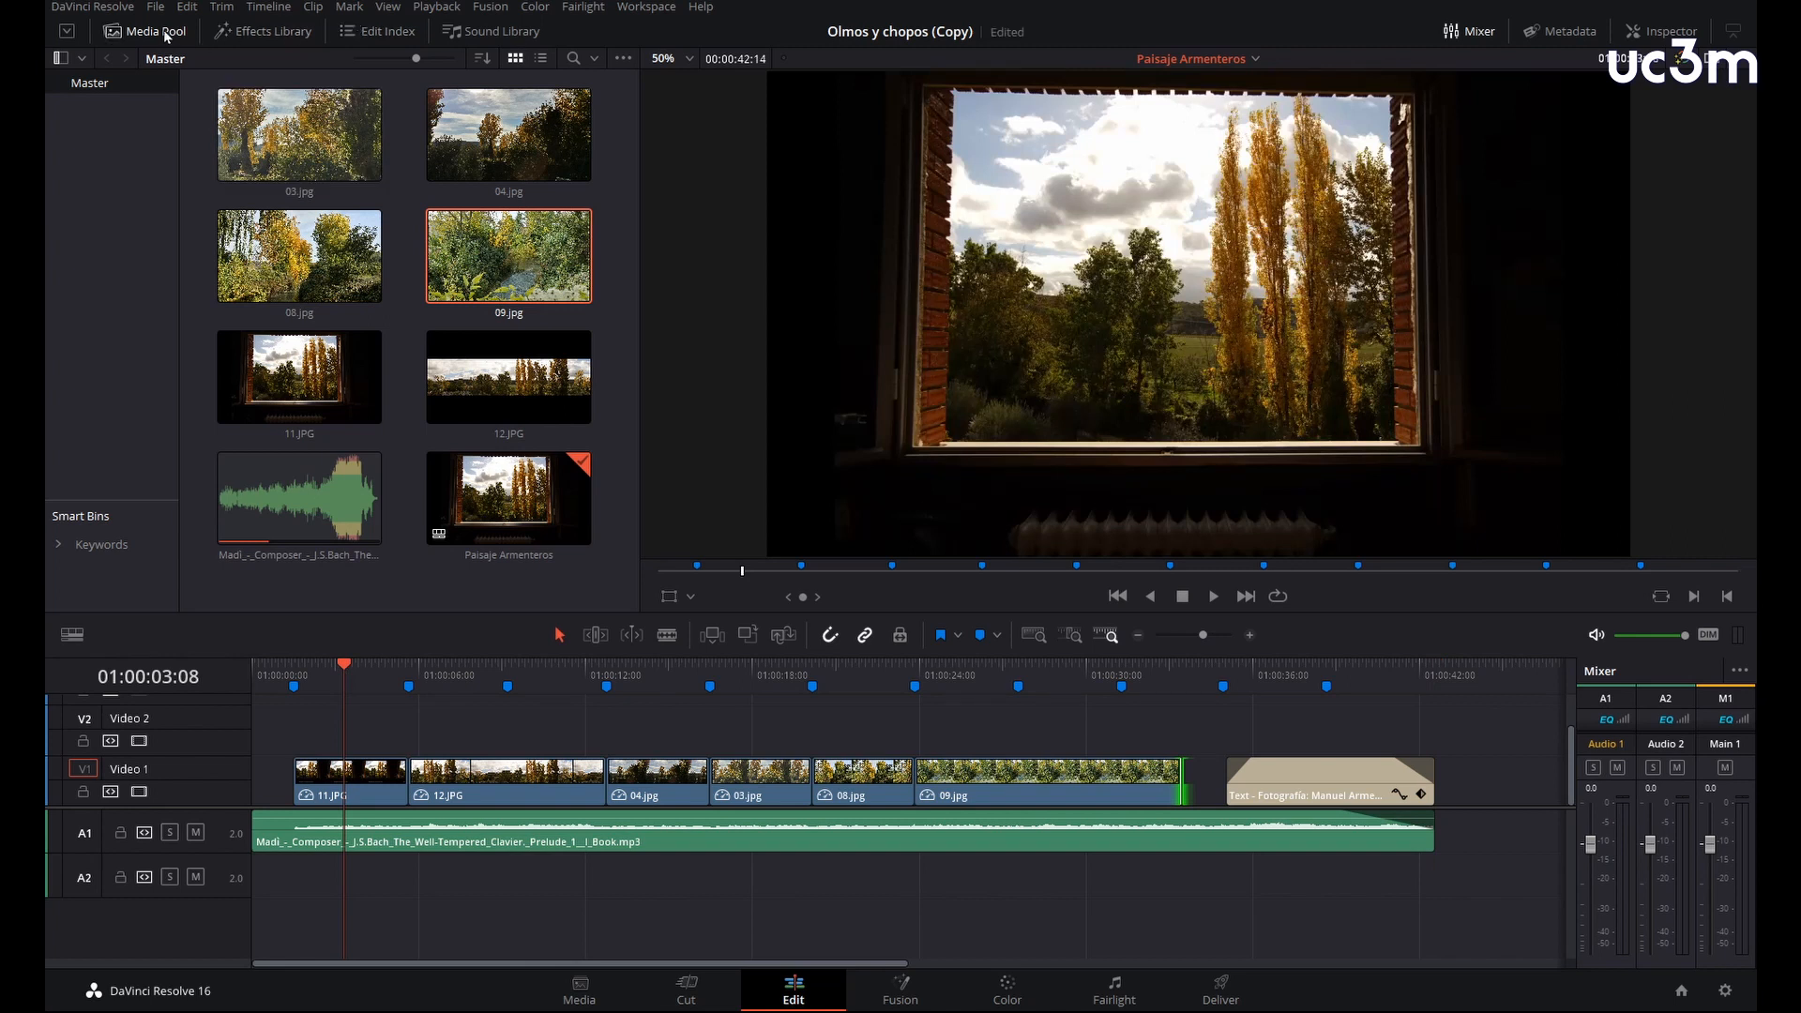
{"action": "left_click", "coordinate": [113, 31]}
{"action": "left_click", "coordinate": [1632, 31]}
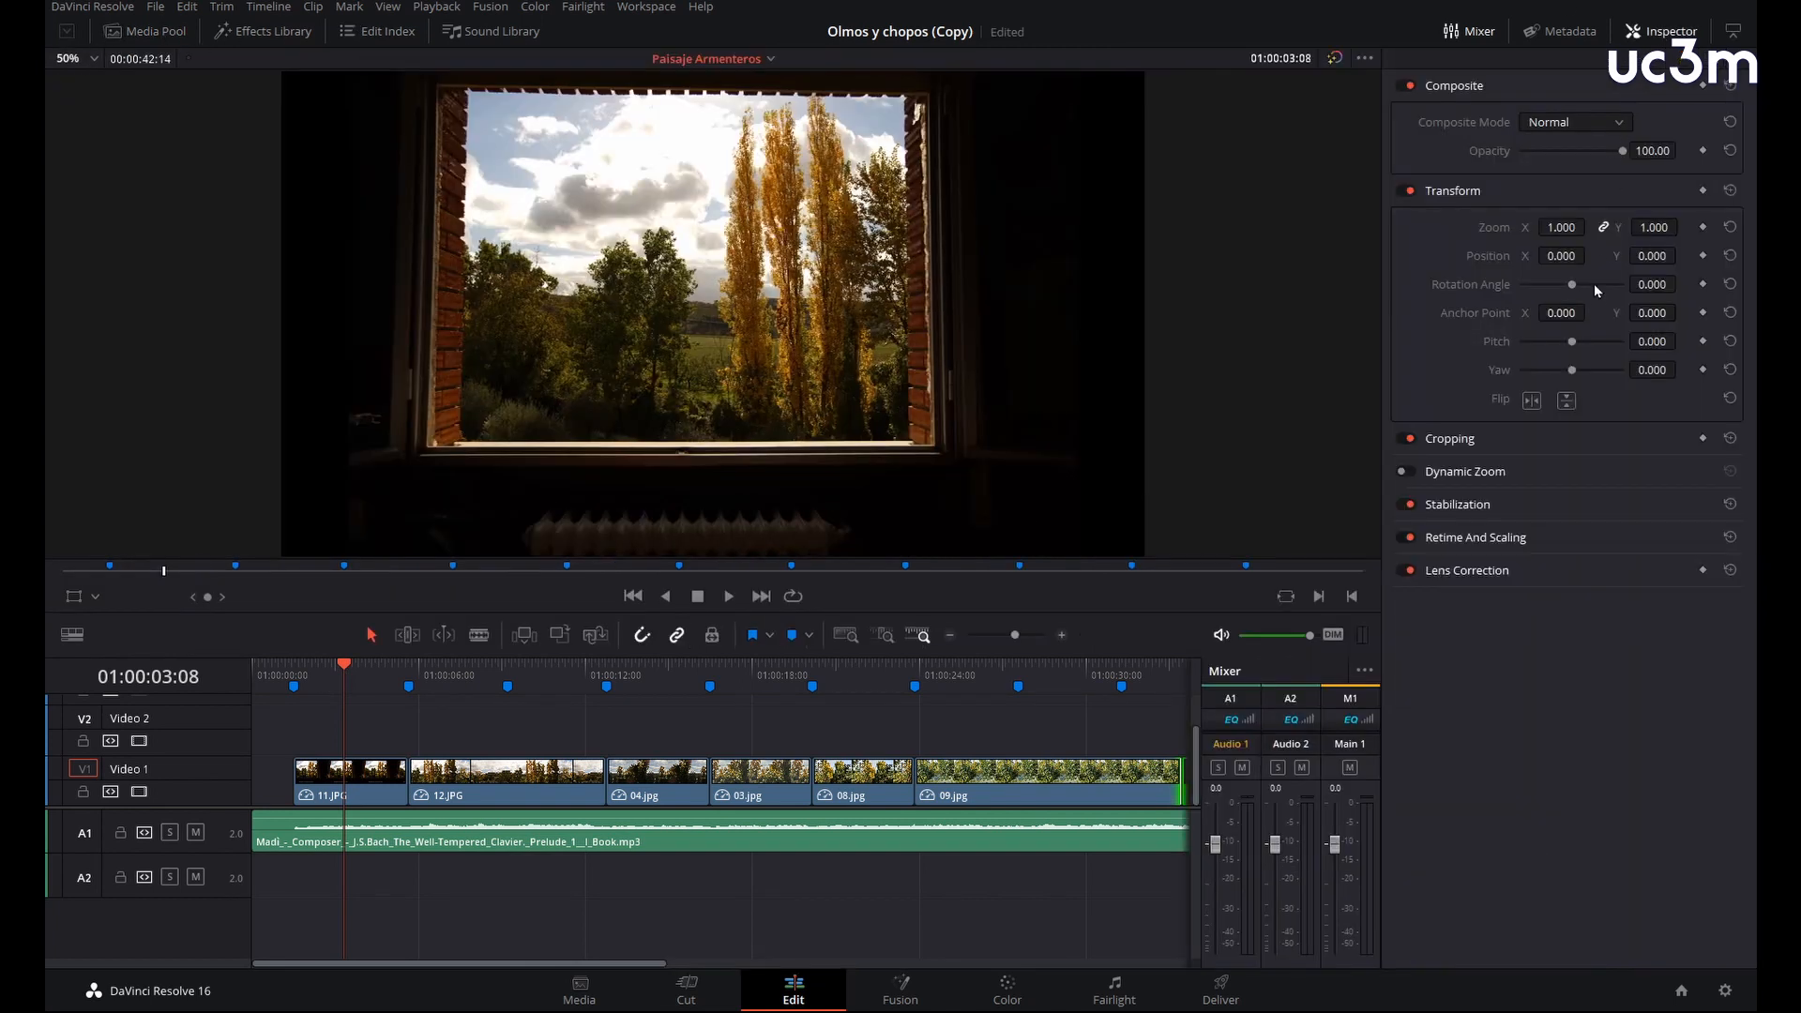
{"action": "mouse_move", "coordinate": [1522, 432]}
{"action": "left_mouse_down"}
{"action": "mouse_move", "coordinate": [1546, 431]}
{"action": "mouse_move", "coordinate": [1520, 431]}
{"action": "left_mouse_up"}
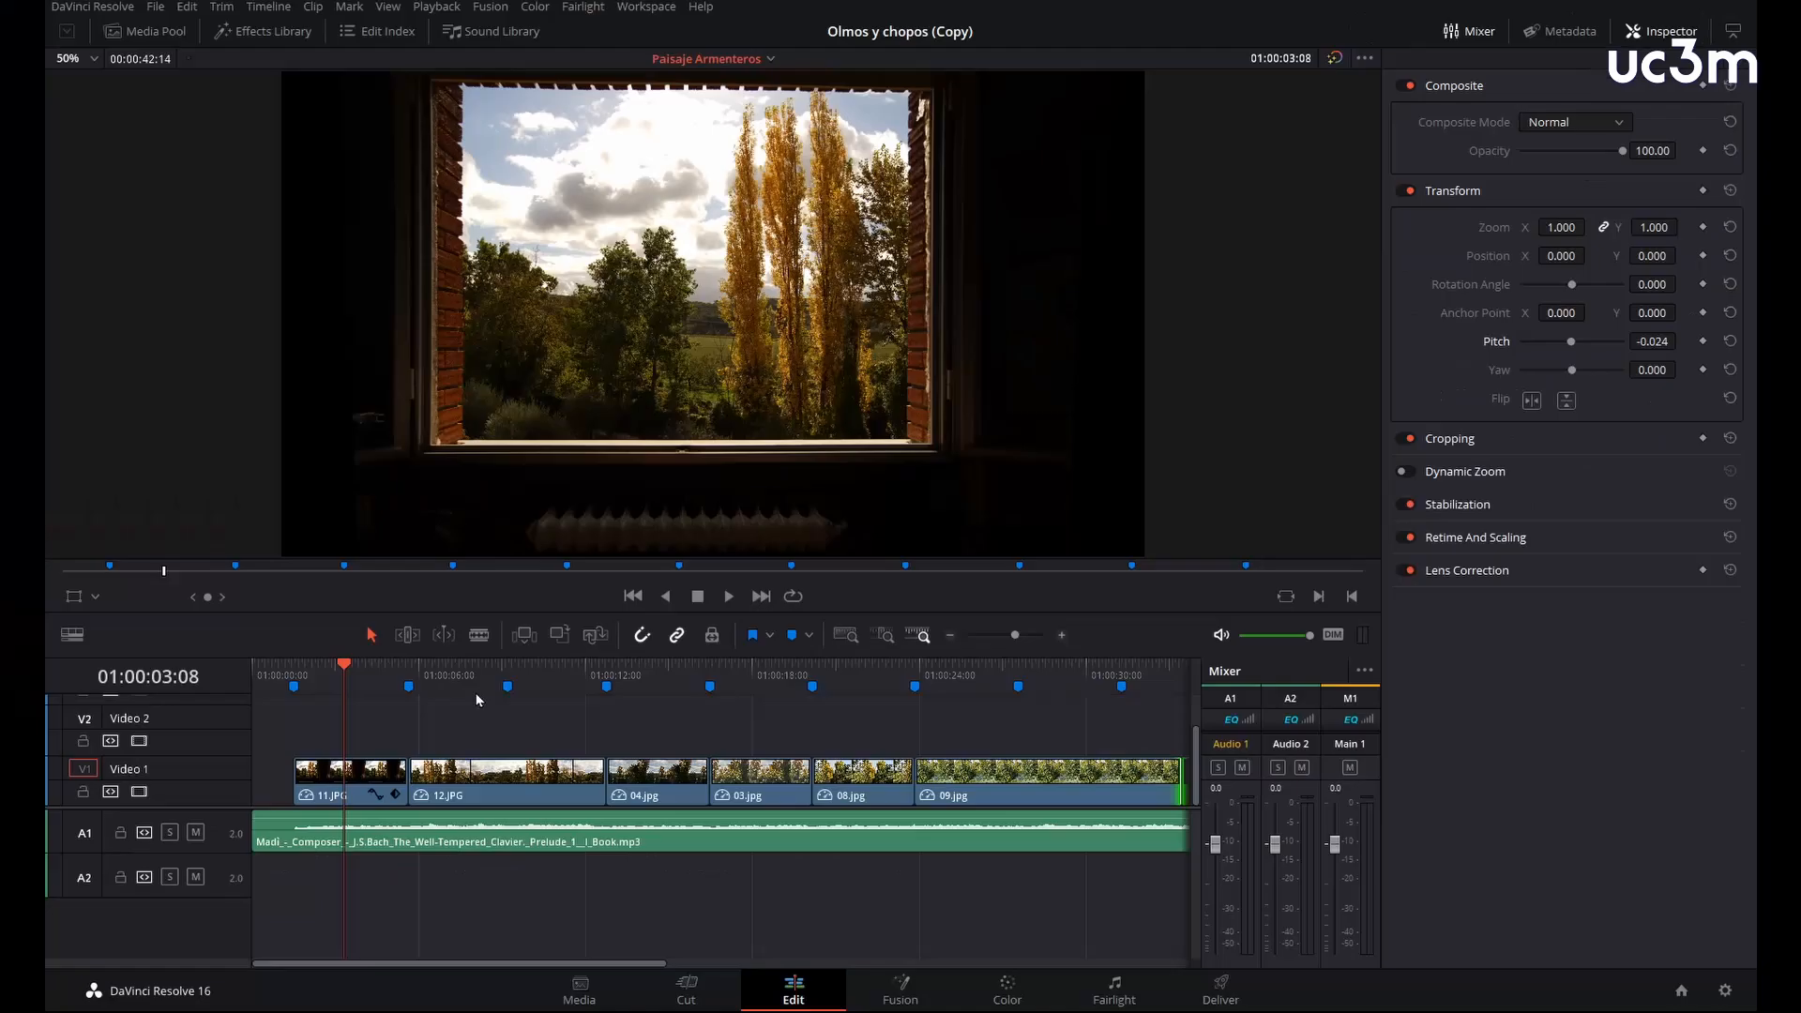
Step: Set the zoom of 12.JPG to 1.4 and place the playhead on the marker at 01:00:09:05
{"action": "left_click", "coordinate": [100, 885]}
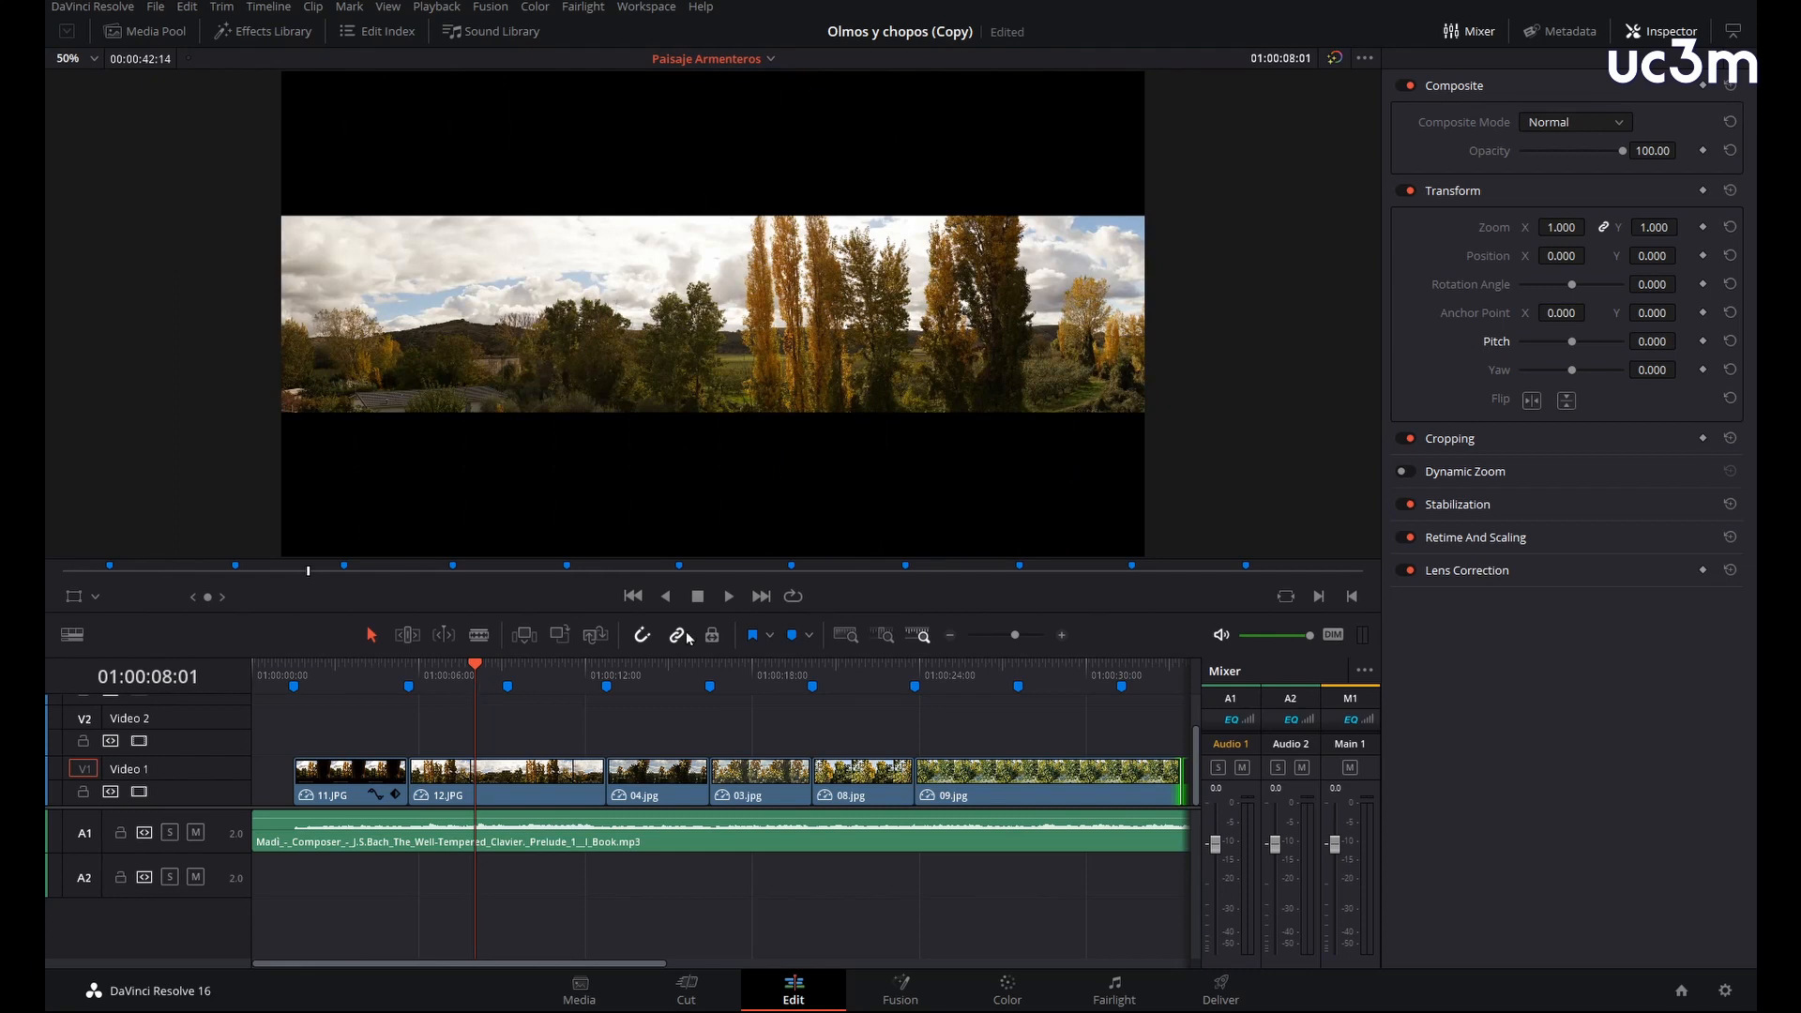
{"action": "left_click", "coordinate": [1561, 227]}
{"action": "type", "text": "1.4"}
{"action": "key", "text": "Return"}
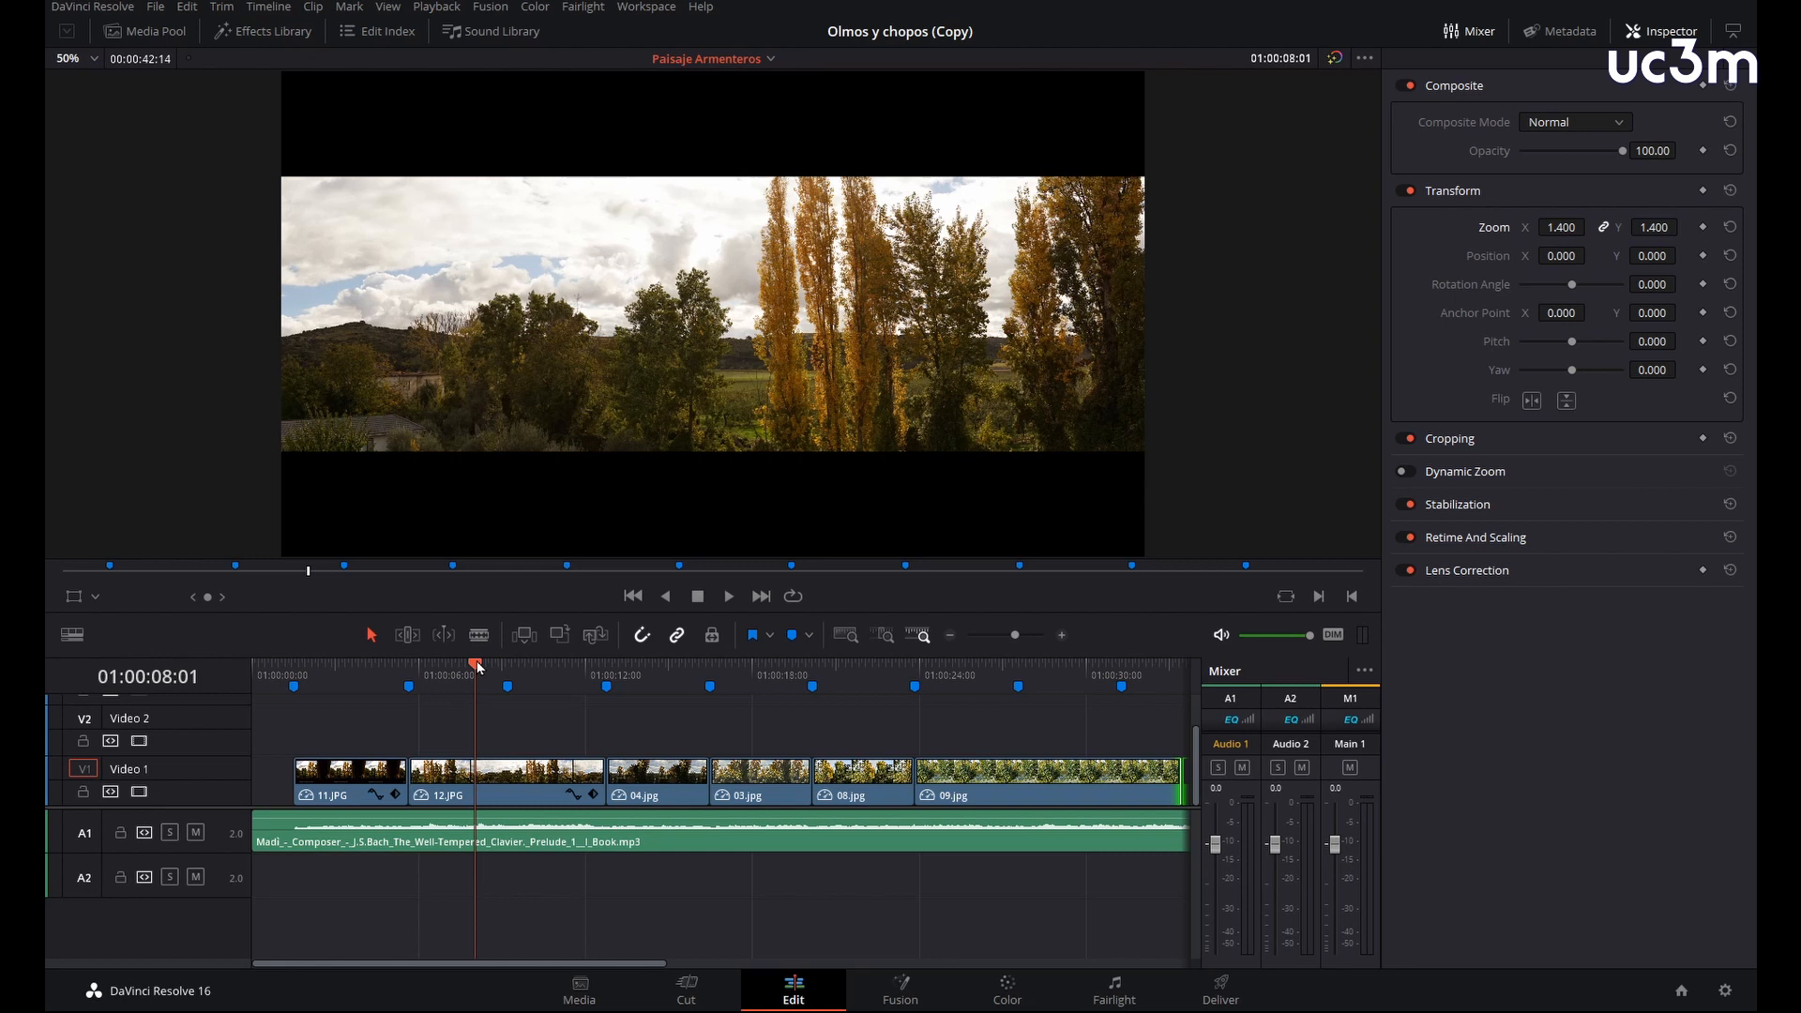
{"action": "left_click_drag", "start_coordinate": [470, 663], "coordinate": [495, 662]}
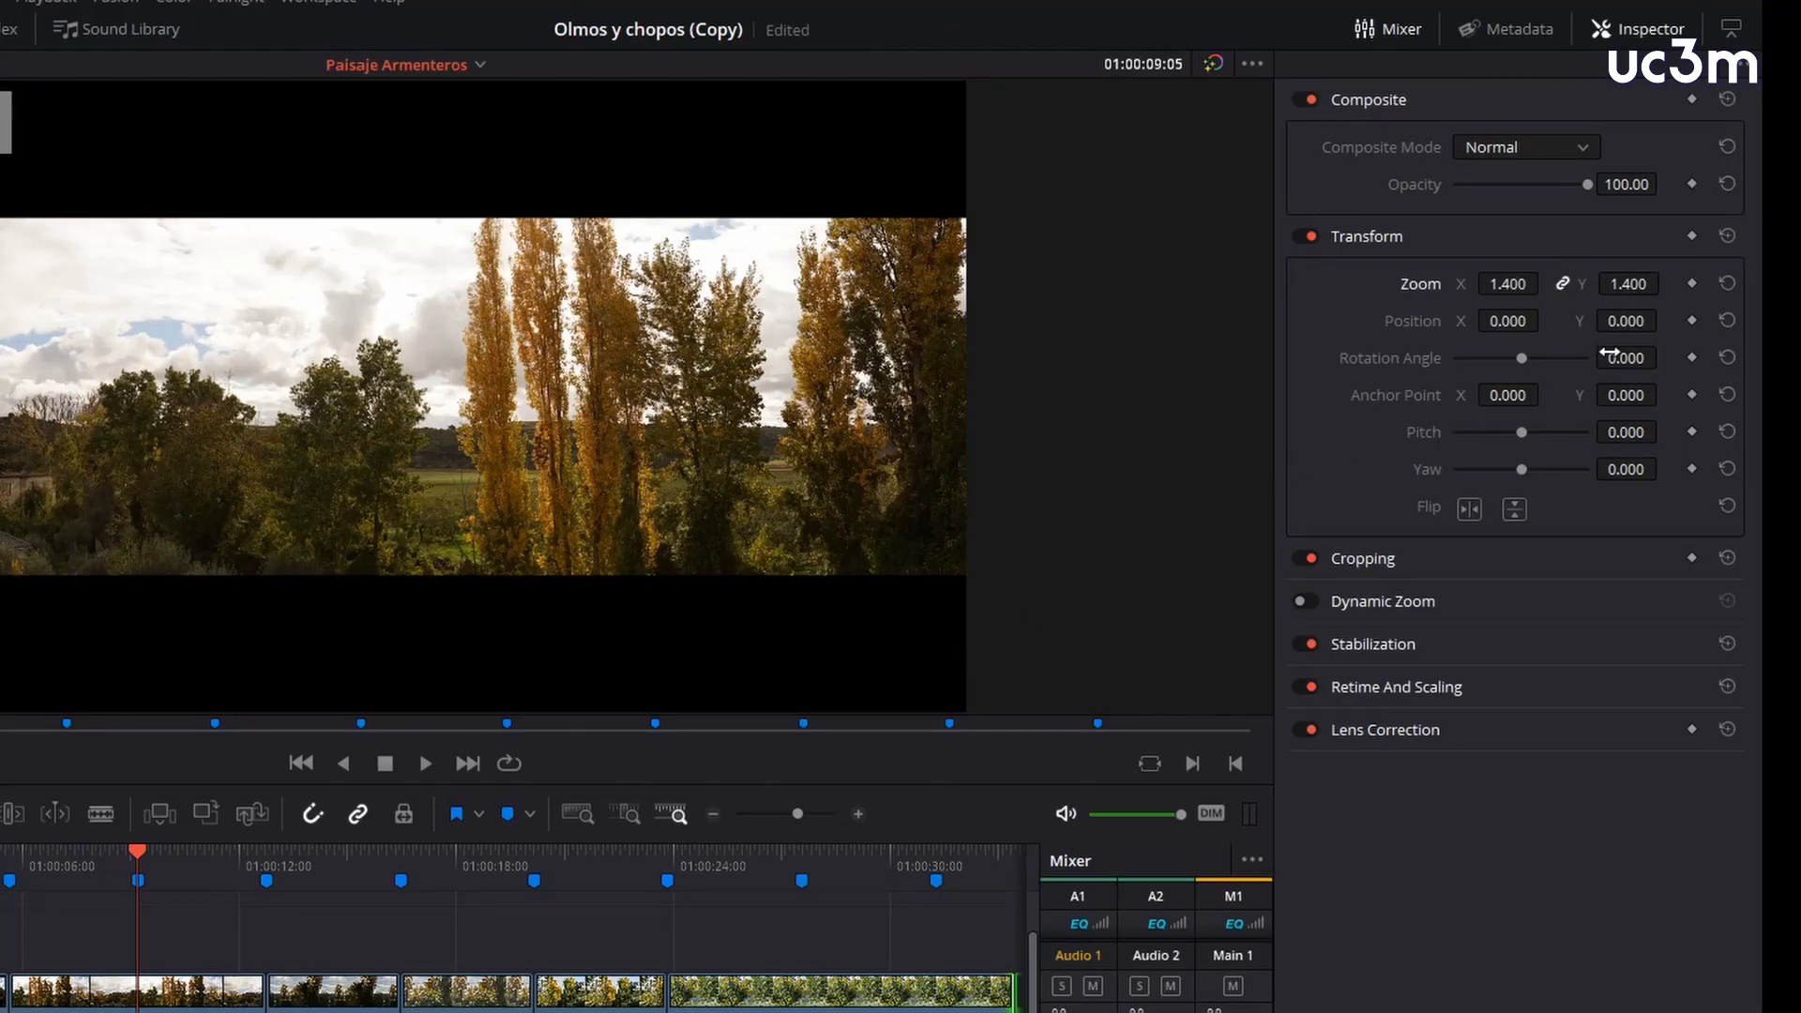
Step: Keyframe the position of 12.JPG at 01:00:09:05 and set position X to -386 at 01:00:11:20 for a horizontal pan
{"action": "left_click", "coordinate": [1694, 321]}
{"action": "left_click_drag", "start_coordinate": [143, 848], "coordinate": [233, 858]}
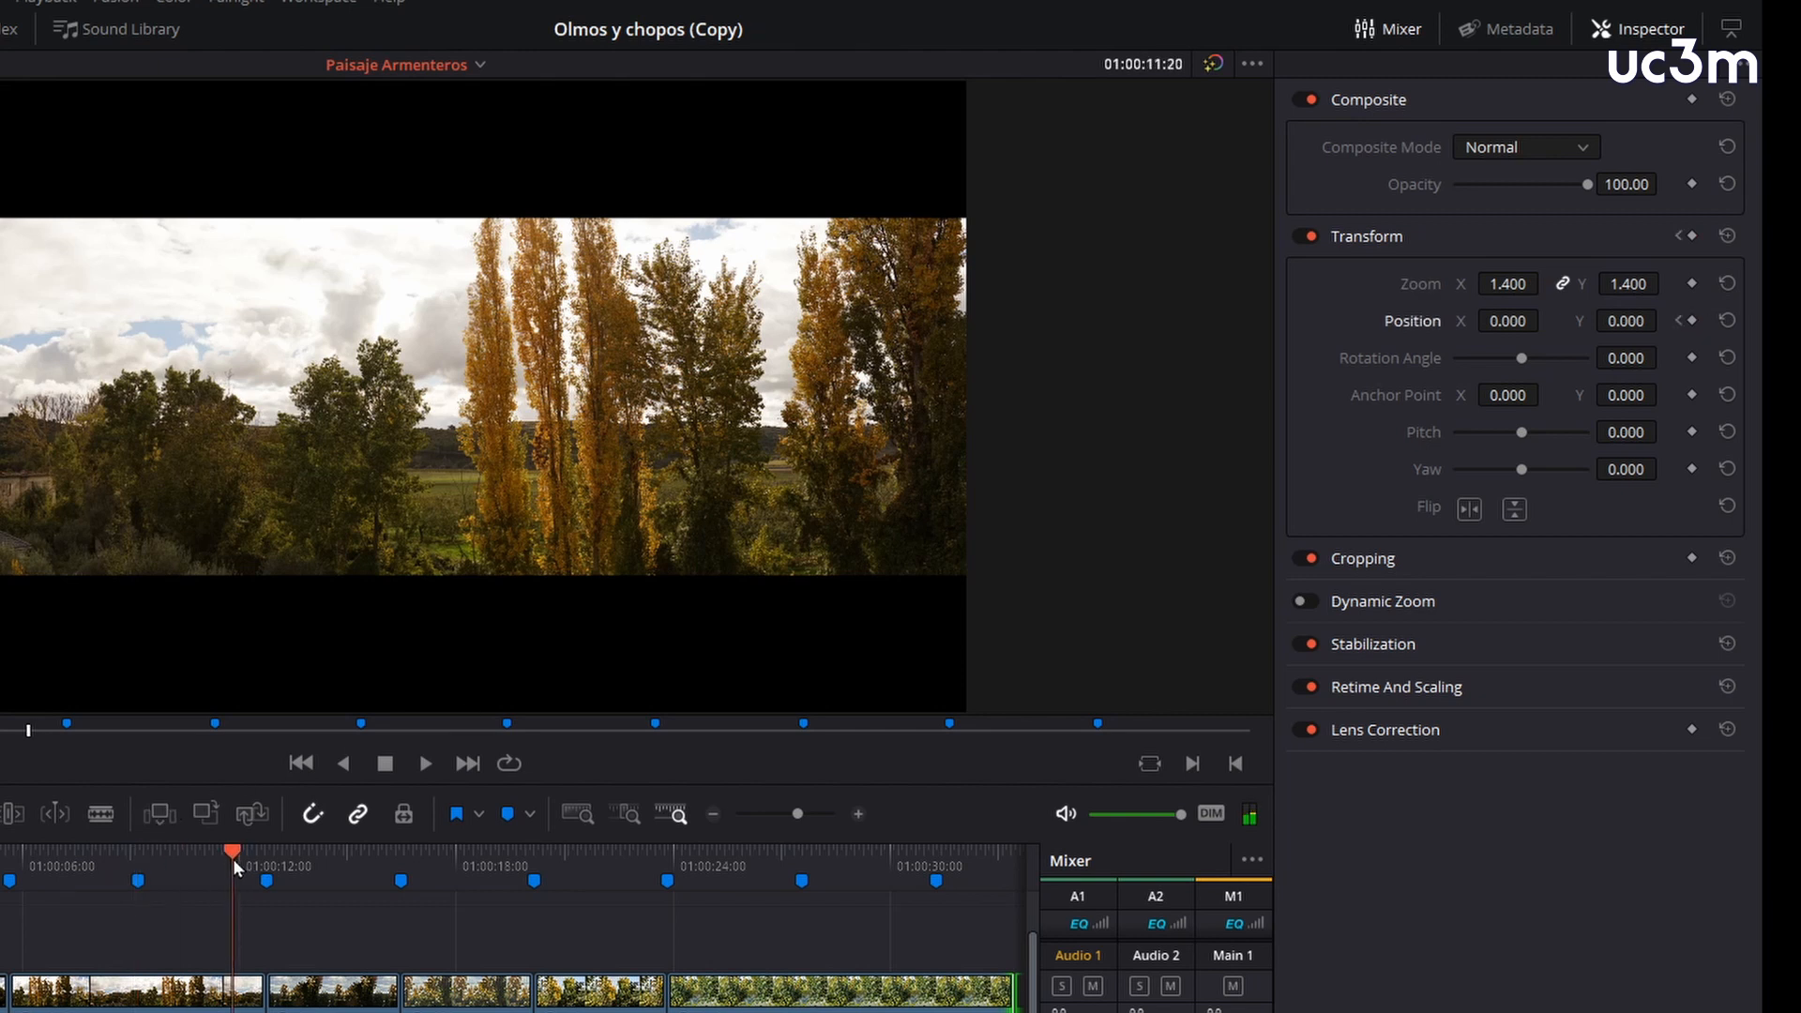
{"action": "left_click_drag", "start_coordinate": [1508, 321], "coordinate": [1547, 320]}
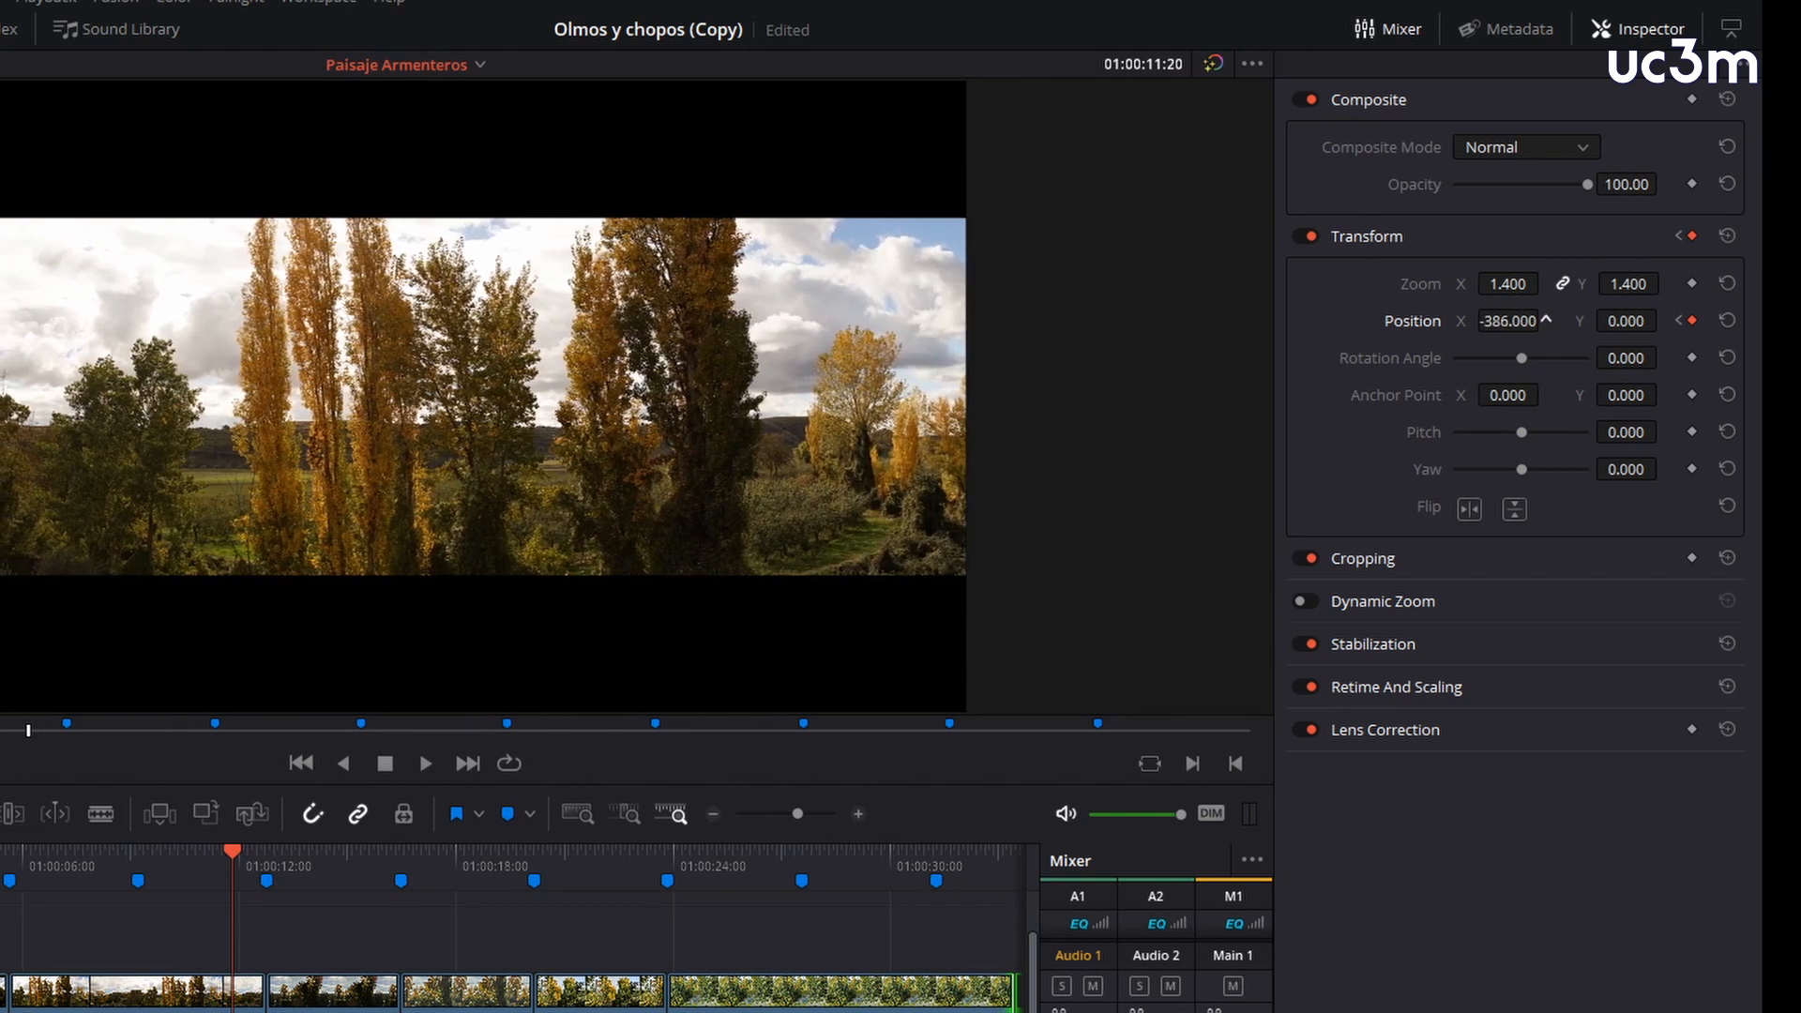
Step: Apply Ease In to the closing position keyframe of 12.JPG and Ease Out to its opening position keyframe
{"action": "right_click", "coordinate": [1692, 322]}
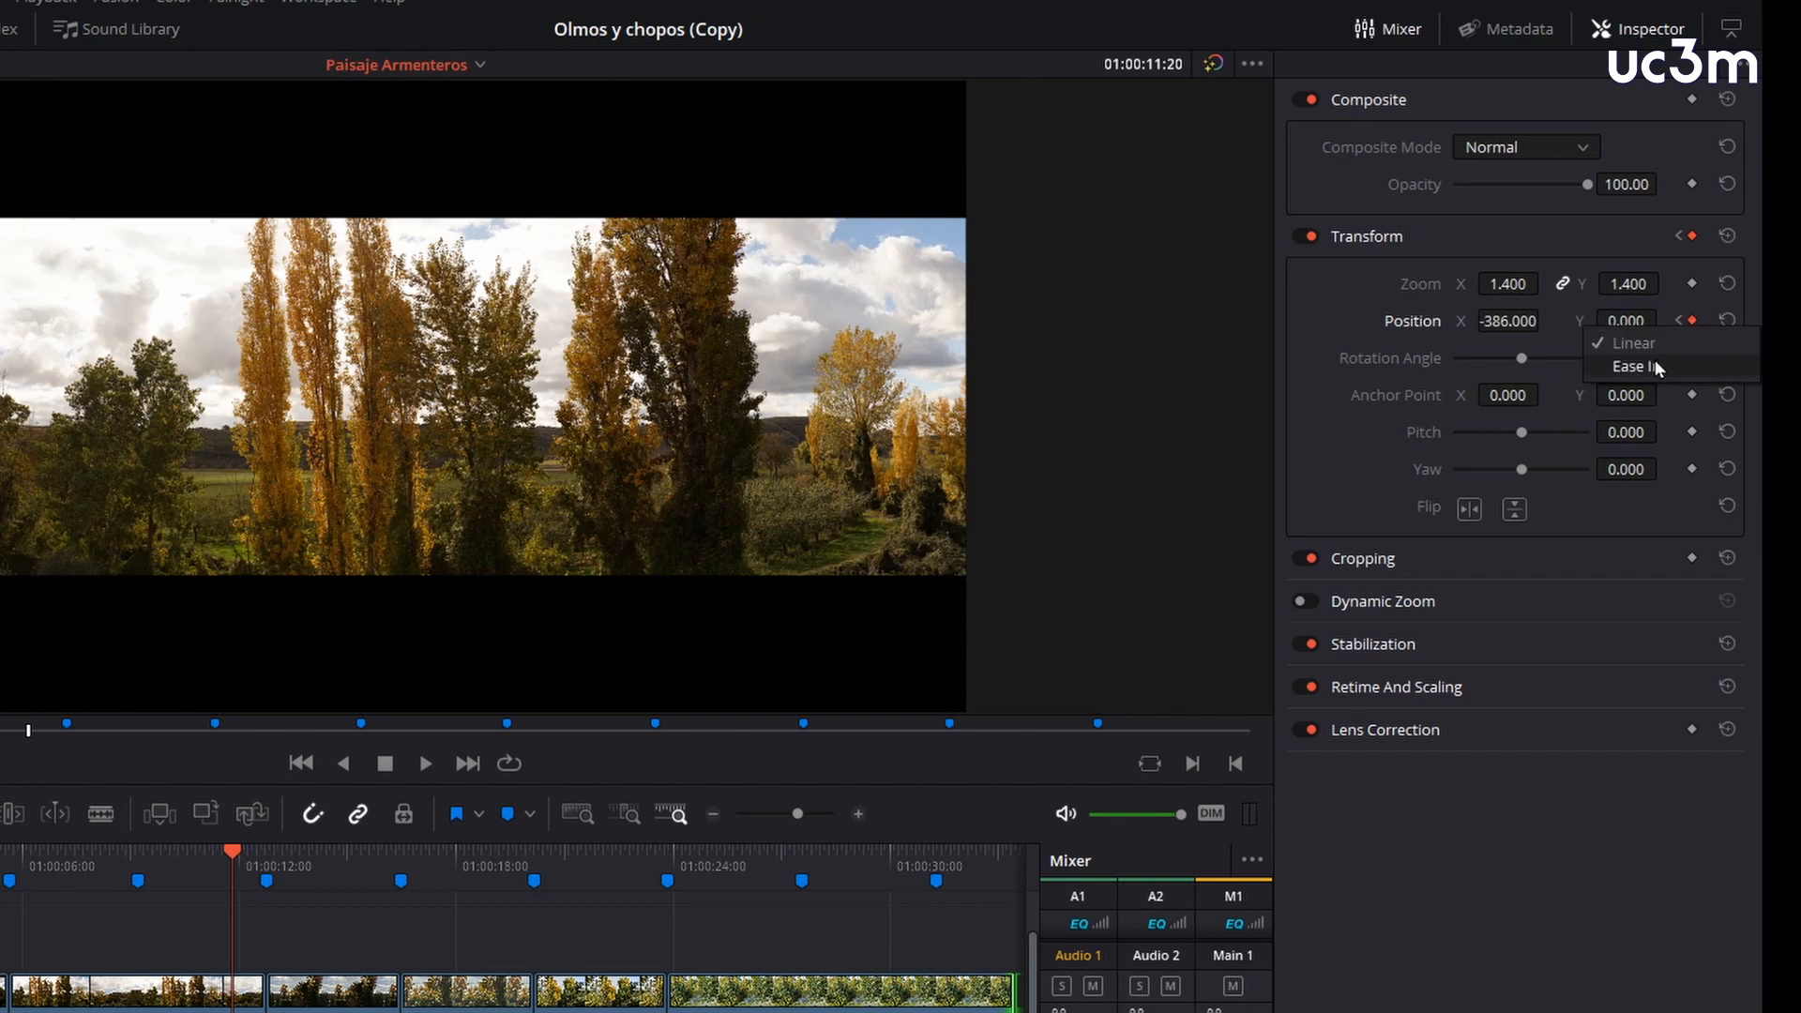
{"action": "left_click", "coordinate": [1637, 366]}
{"action": "left_click", "coordinate": [1679, 320]}
{"action": "right_click", "coordinate": [1692, 321]}
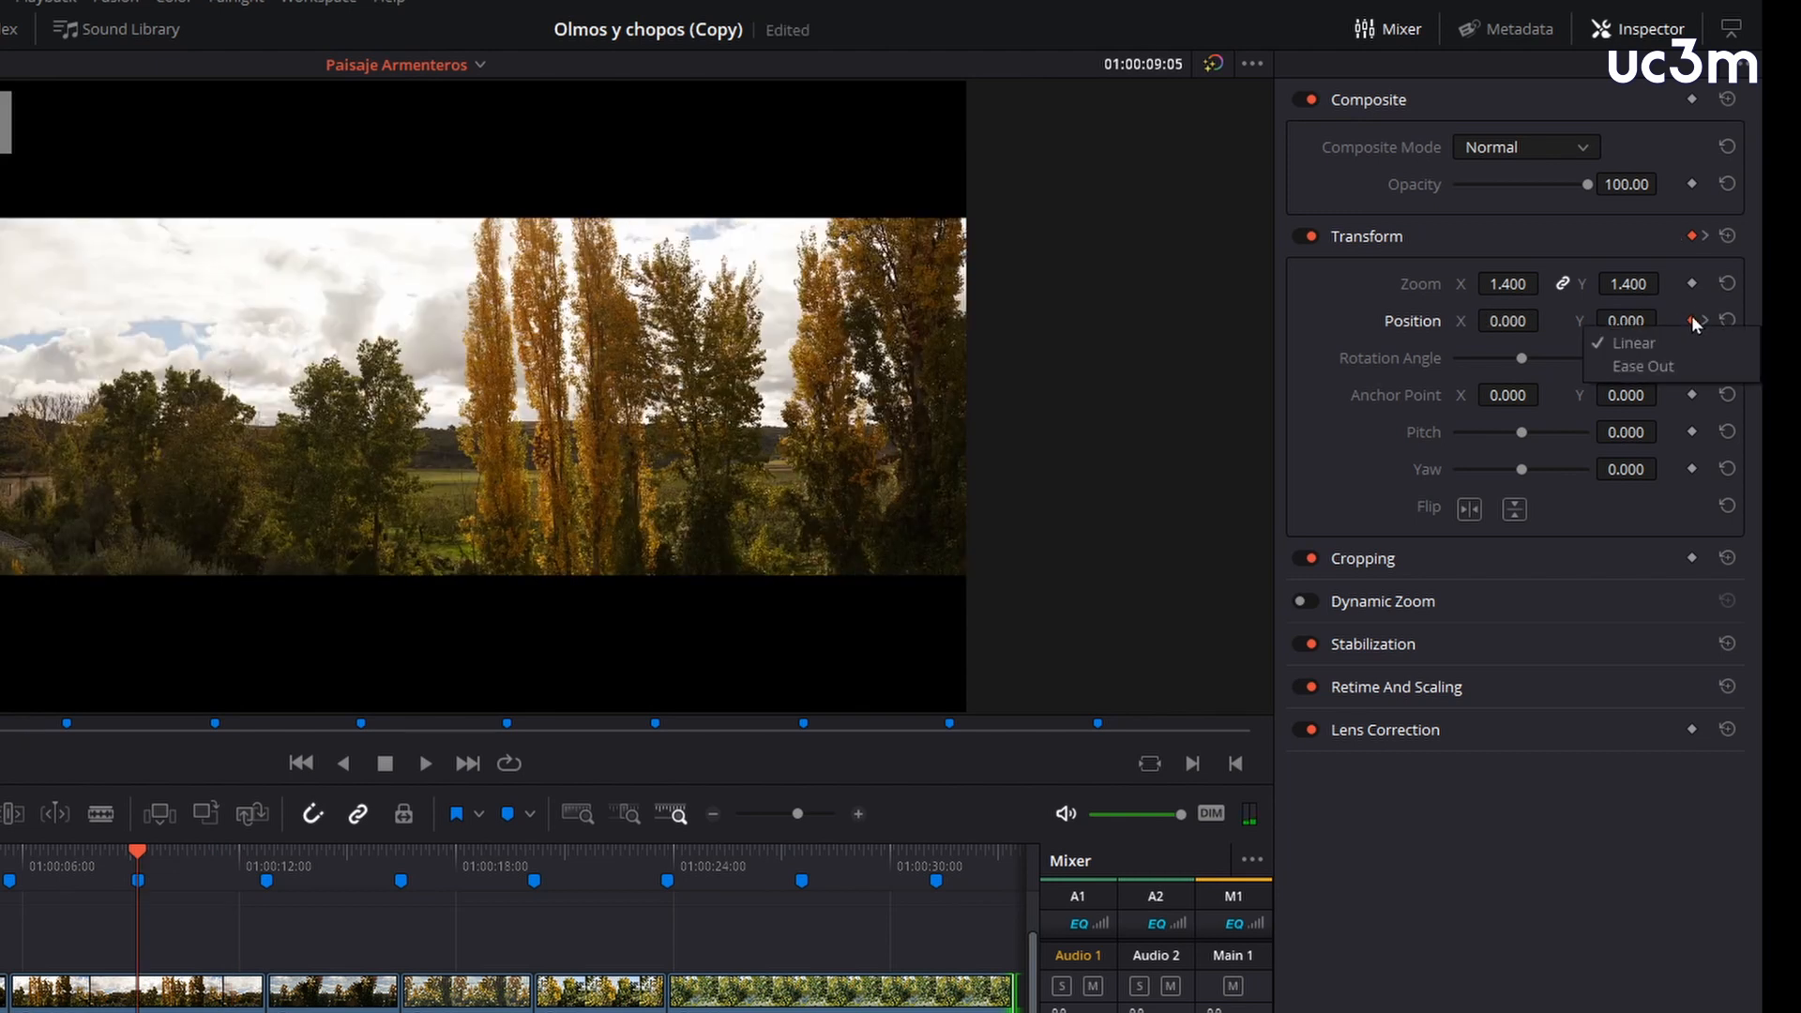
{"action": "left_click", "coordinate": [1670, 366]}
Step: Play the timeline from Marker 2 at 01:00:05:16 into 04.jpg to review the pan on 12.JPG
{"action": "left_click_drag", "start_coordinate": [239, 854], "coordinate": [5, 882]}
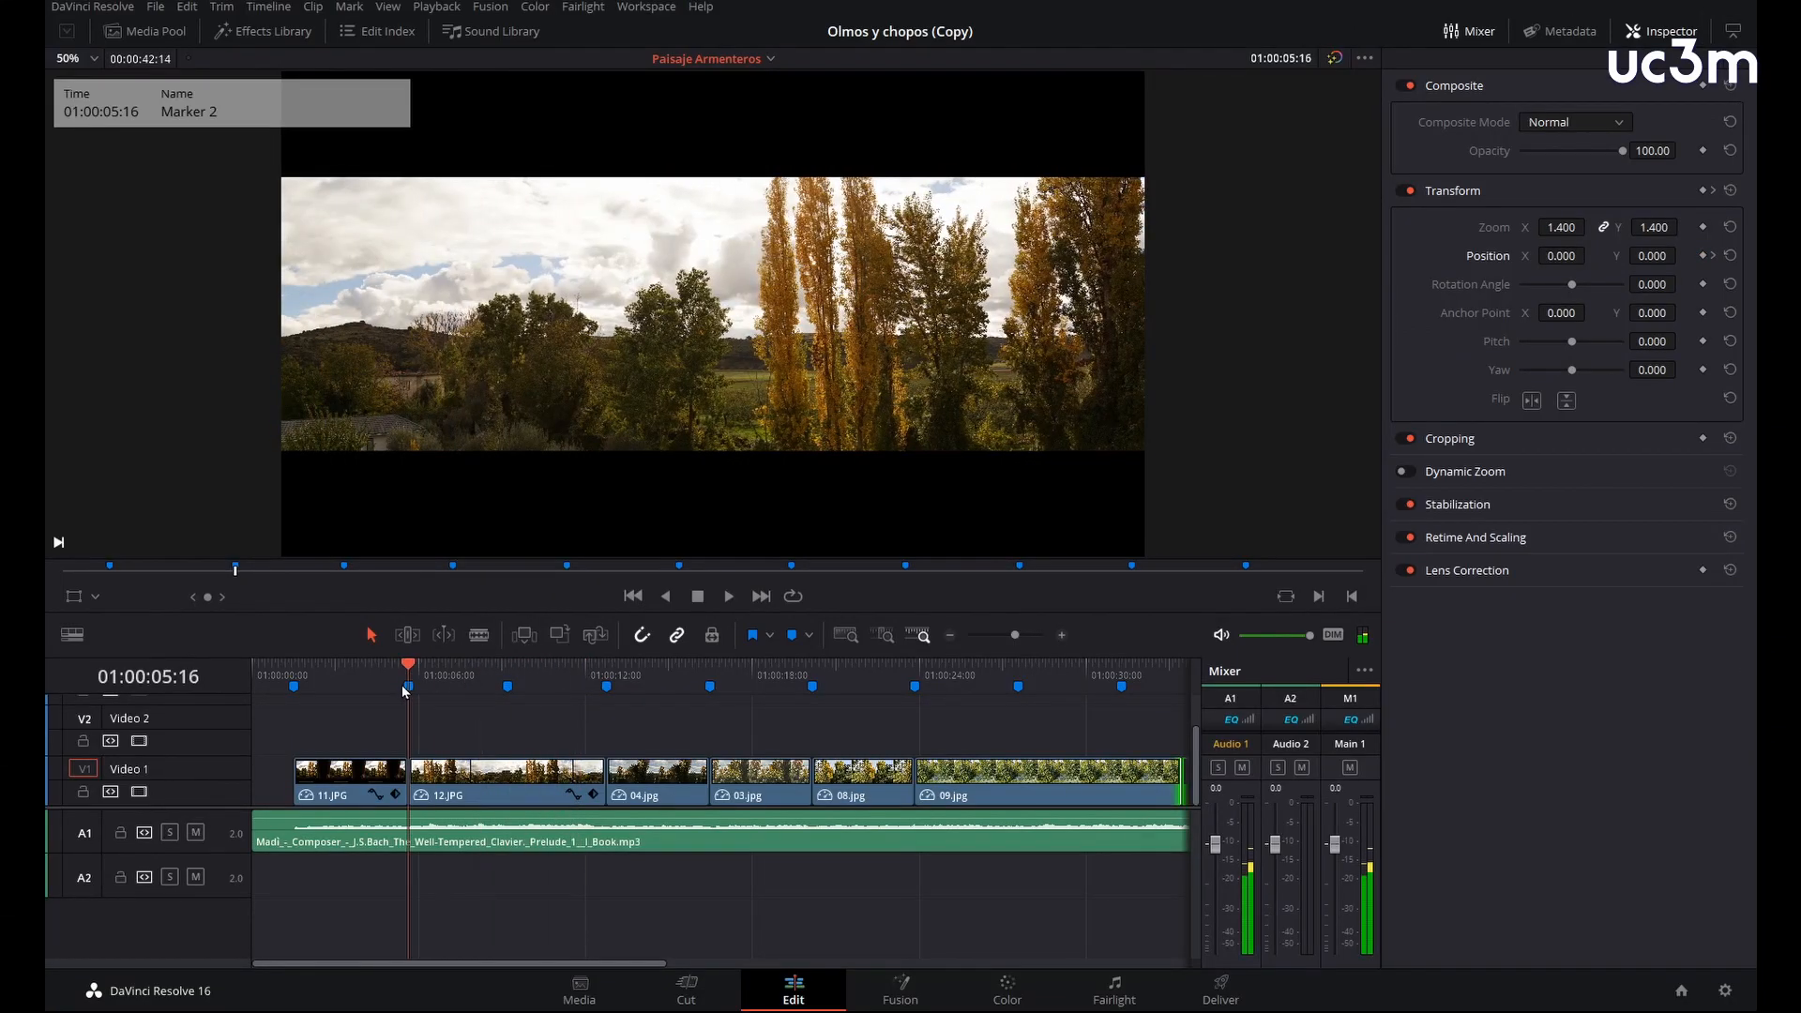
{"action": "key", "text": "space"}
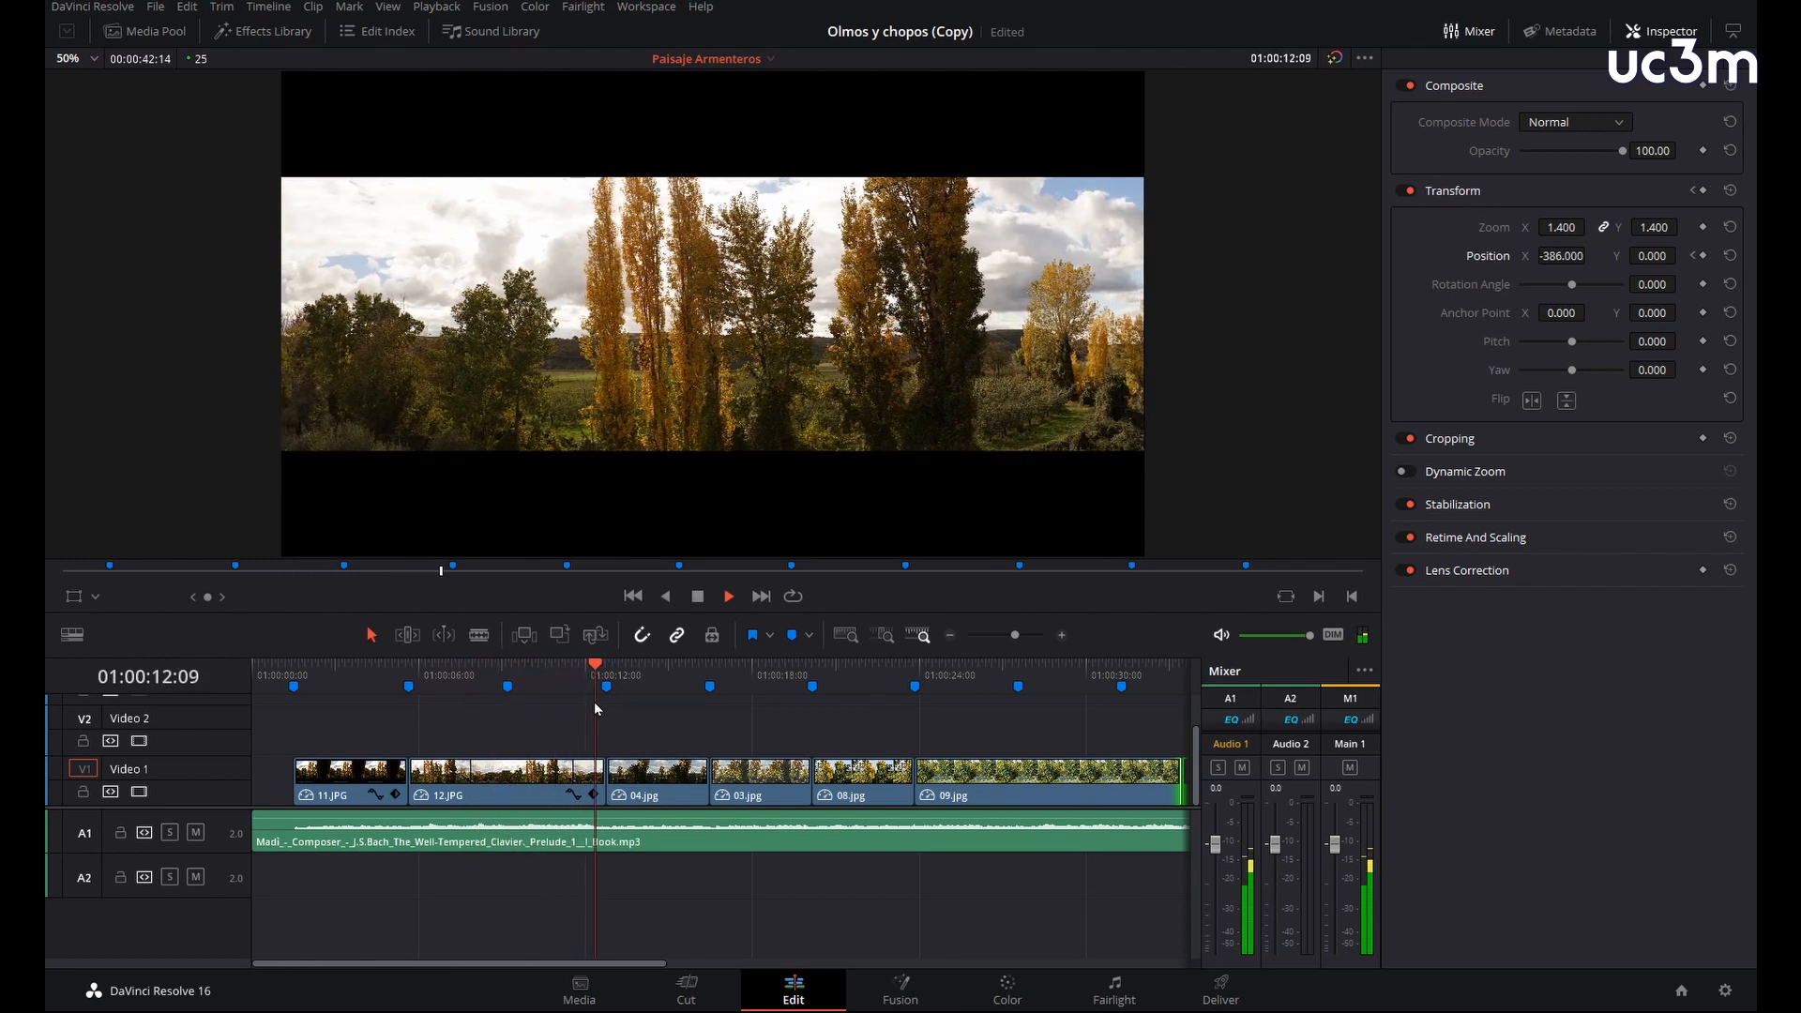
{"action": "key", "text": "space"}
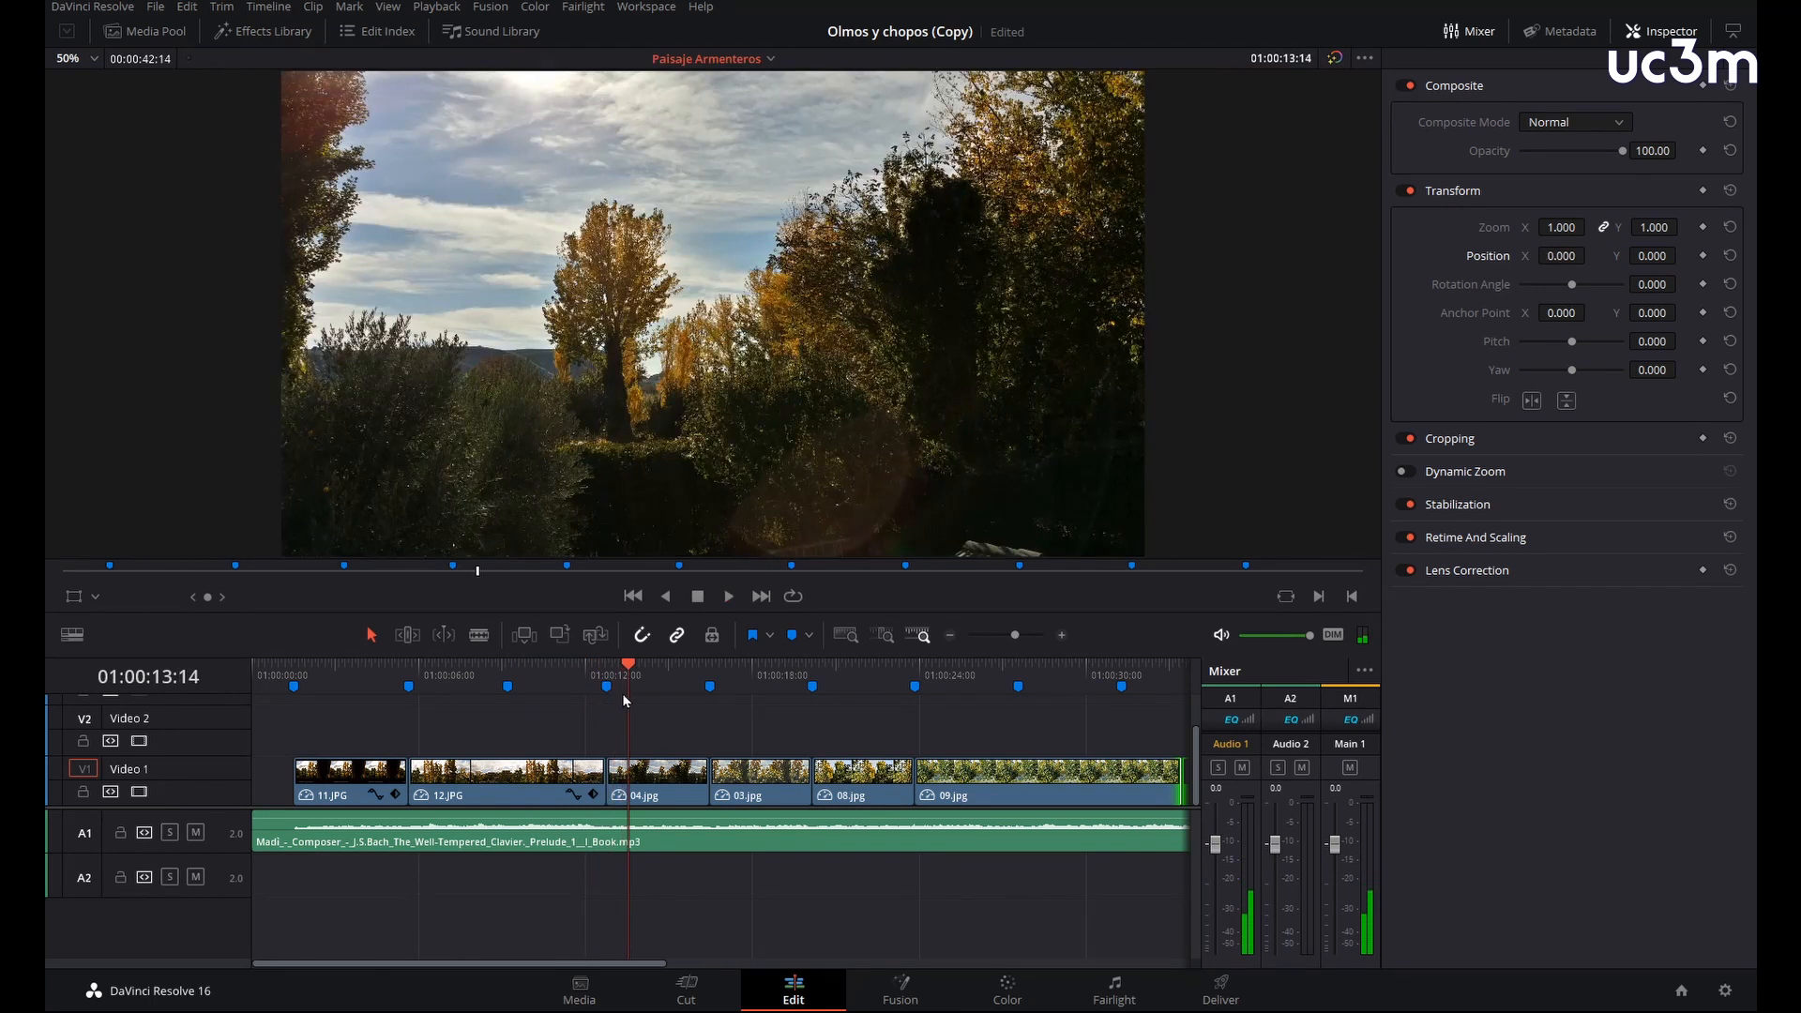
Step: On the Color page, deepen the shadows of 03.jpg by moving the custom curve's black point inward about a tenth of its width
{"action": "left_click", "coordinate": [766, 677]}
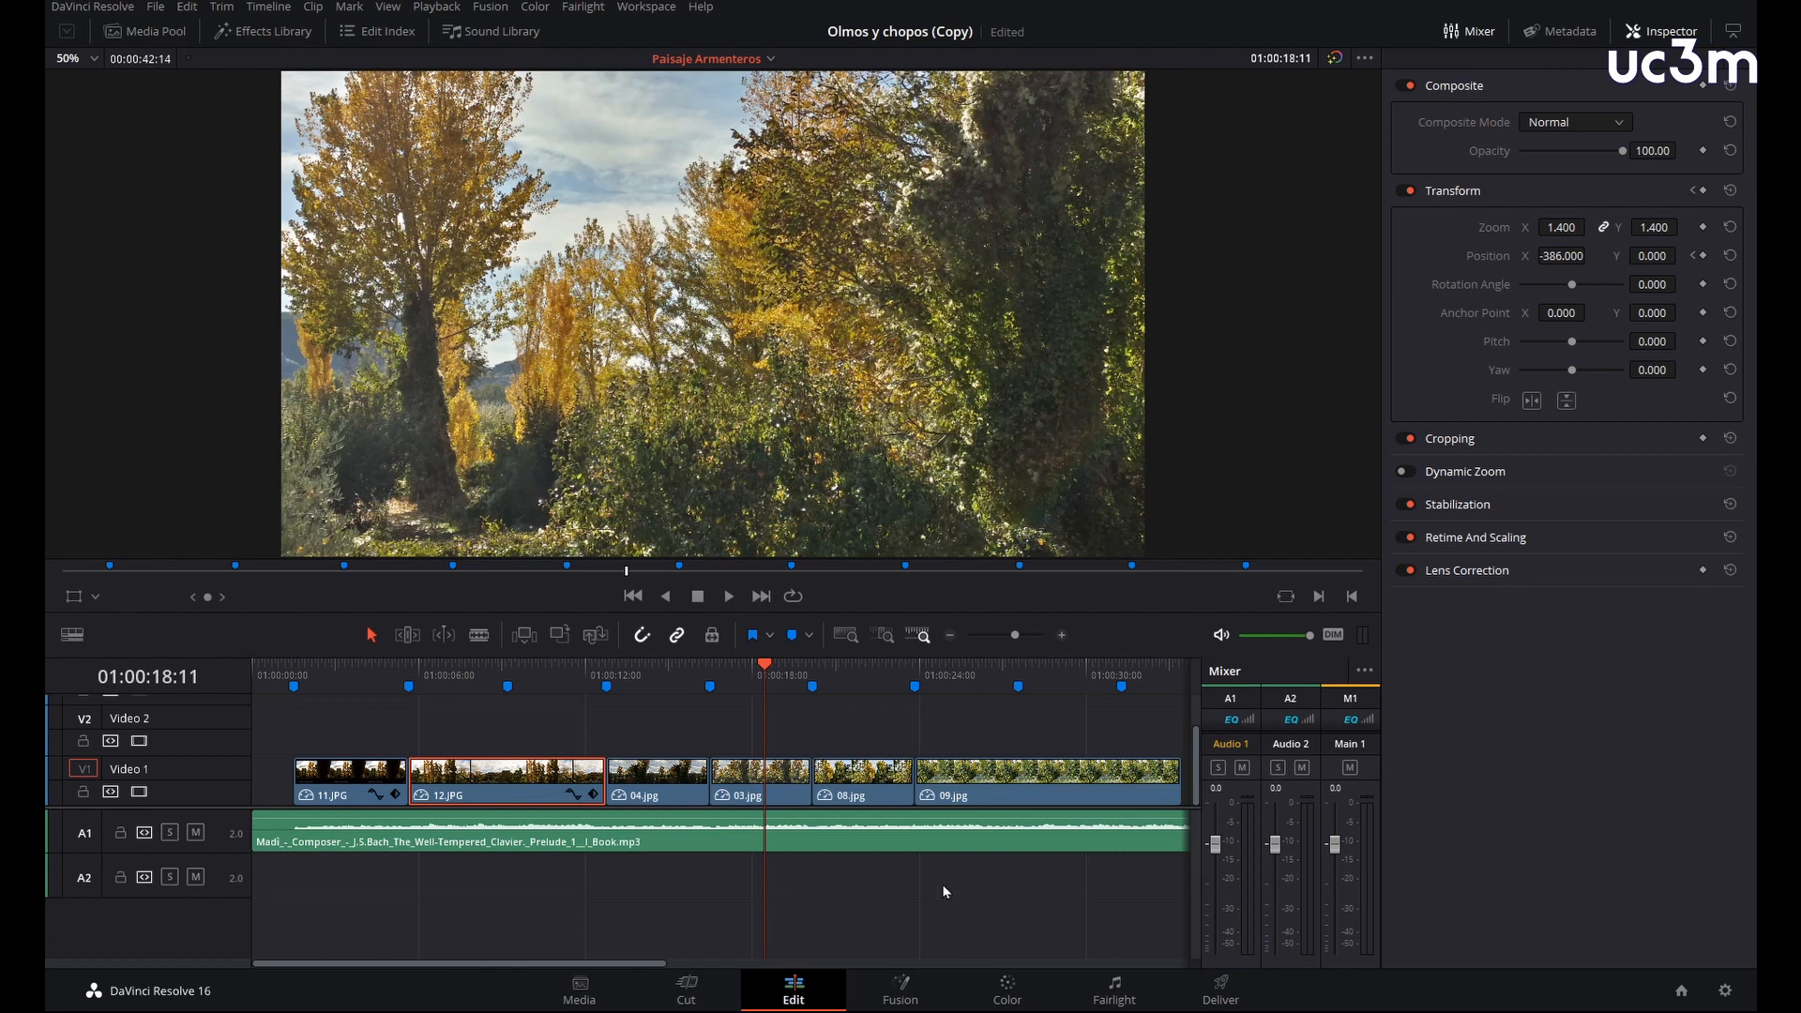
{"action": "left_click", "coordinate": [1006, 991]}
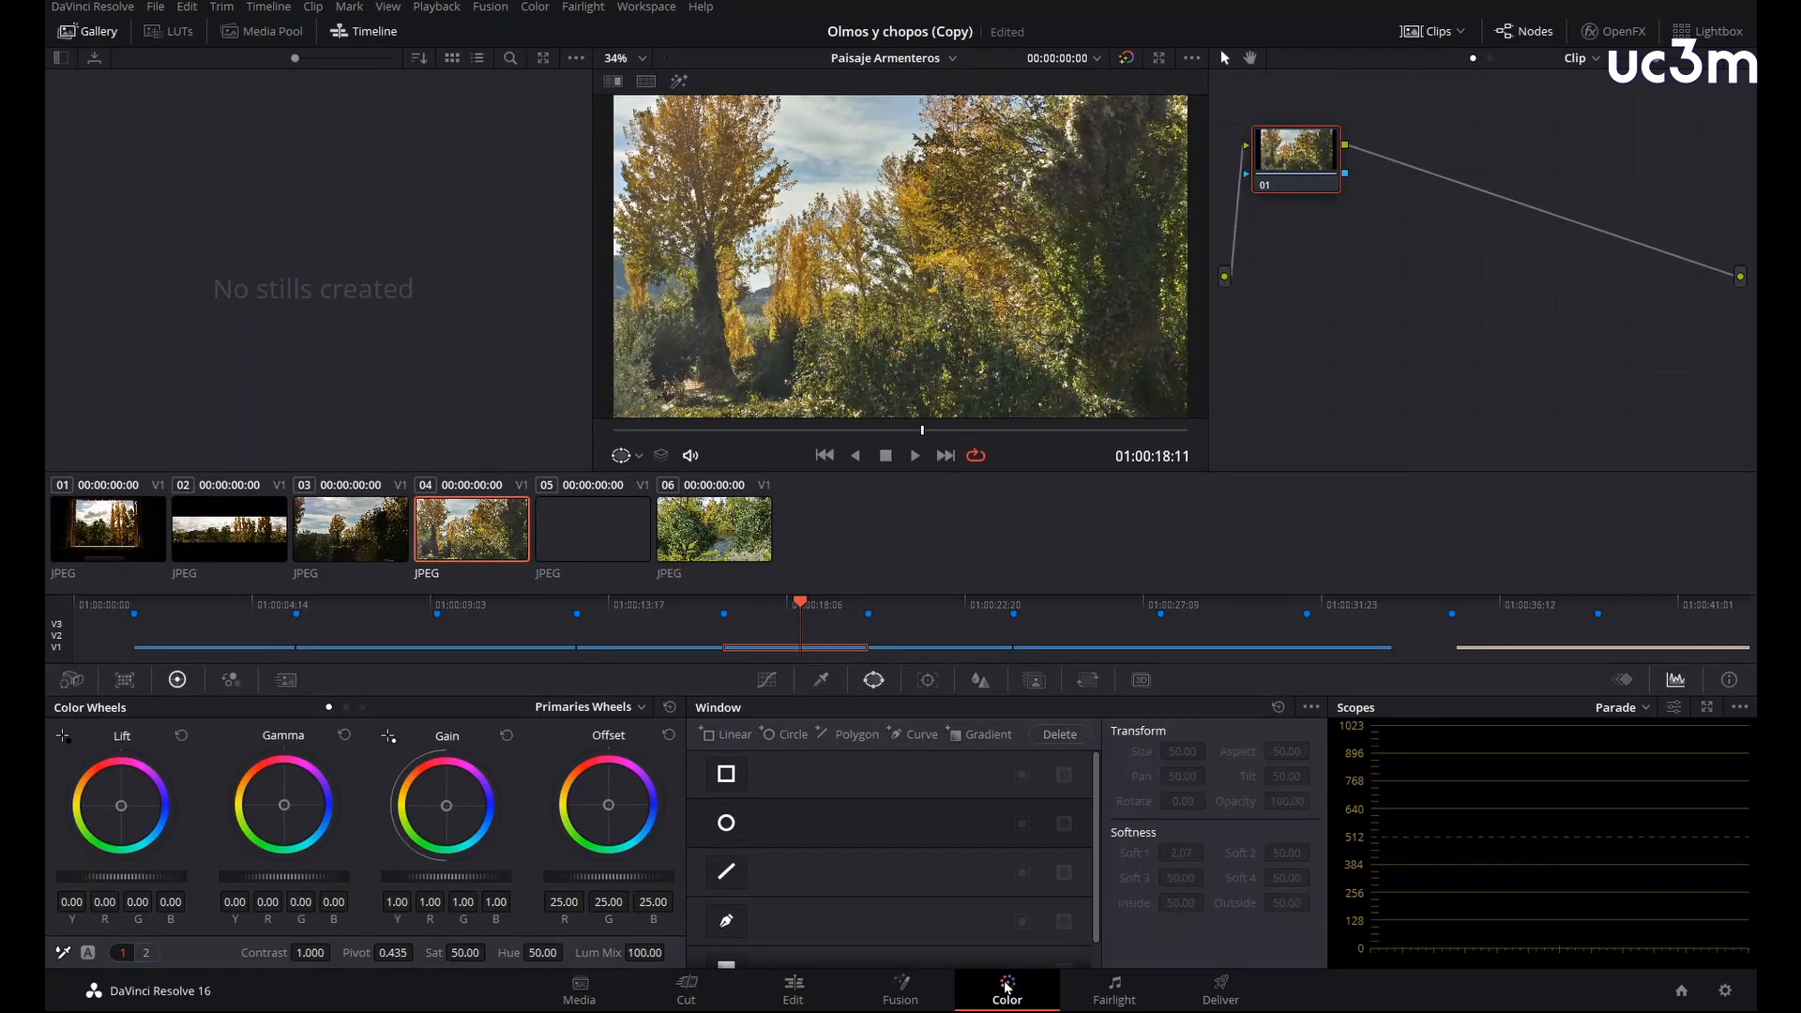
{"action": "left_click", "coordinate": [384, 538]}
{"action": "left_click", "coordinate": [449, 533]}
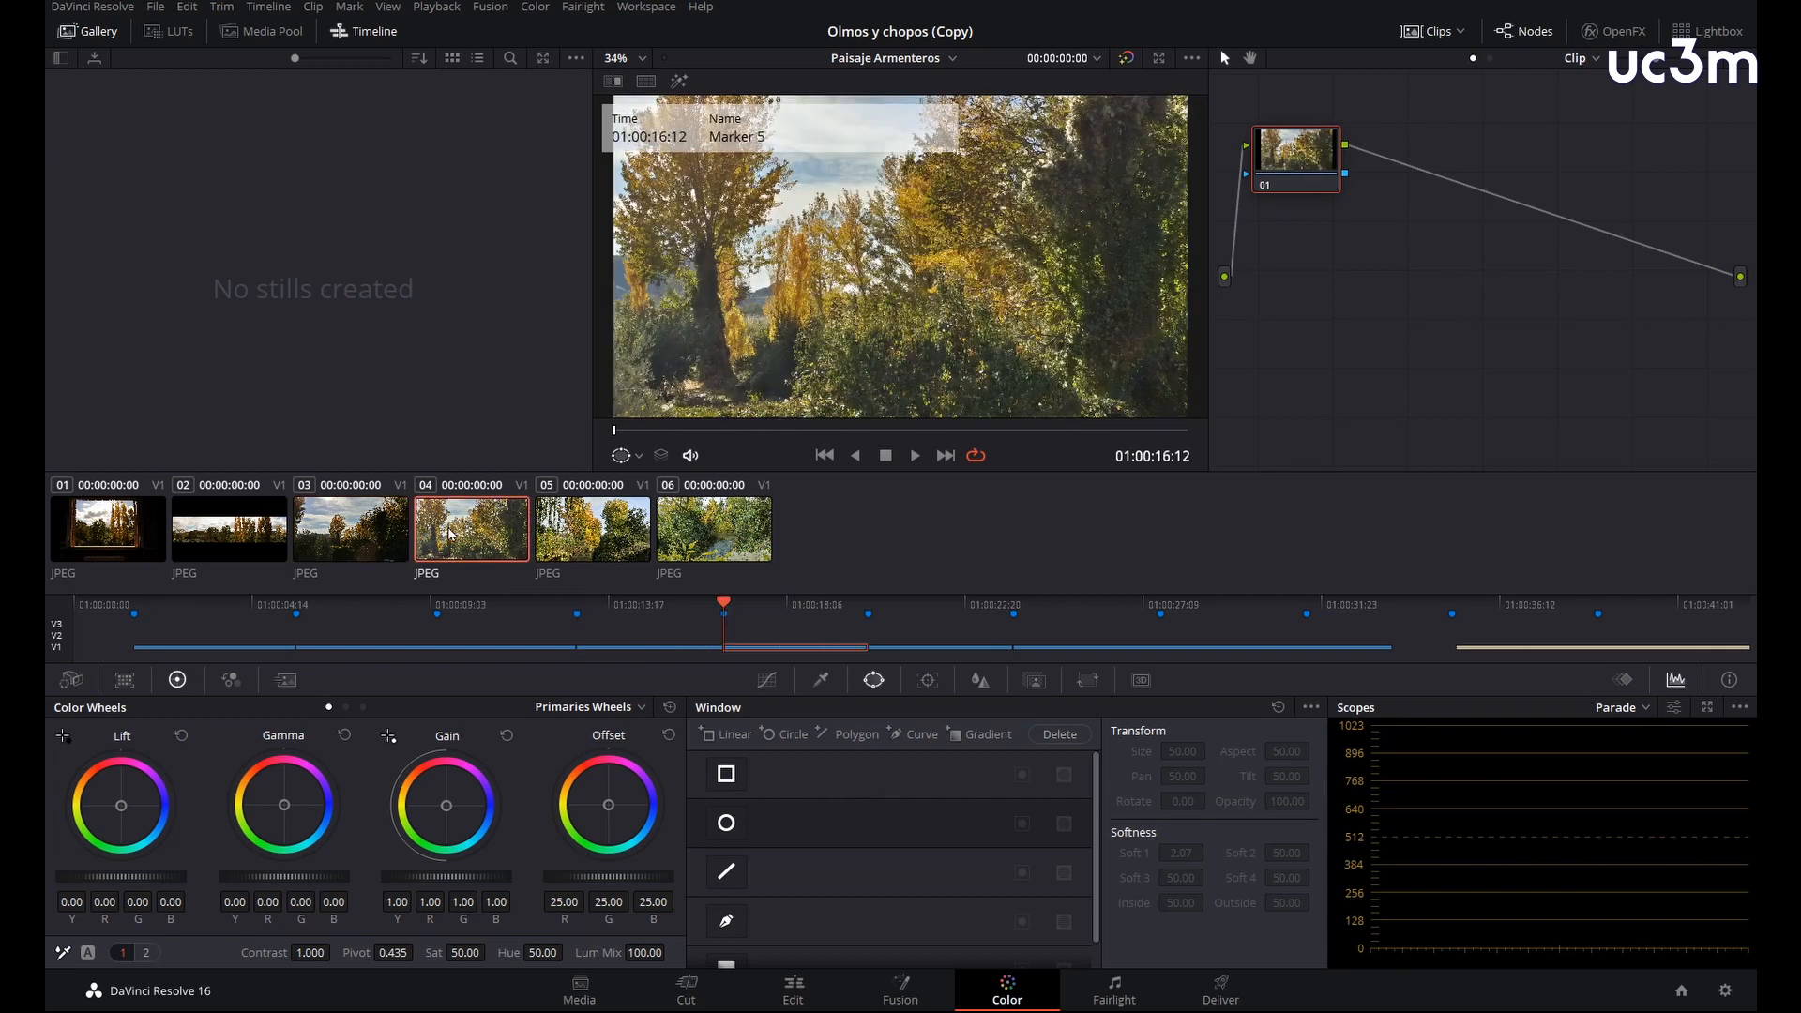
{"action": "left_click", "coordinate": [765, 680]}
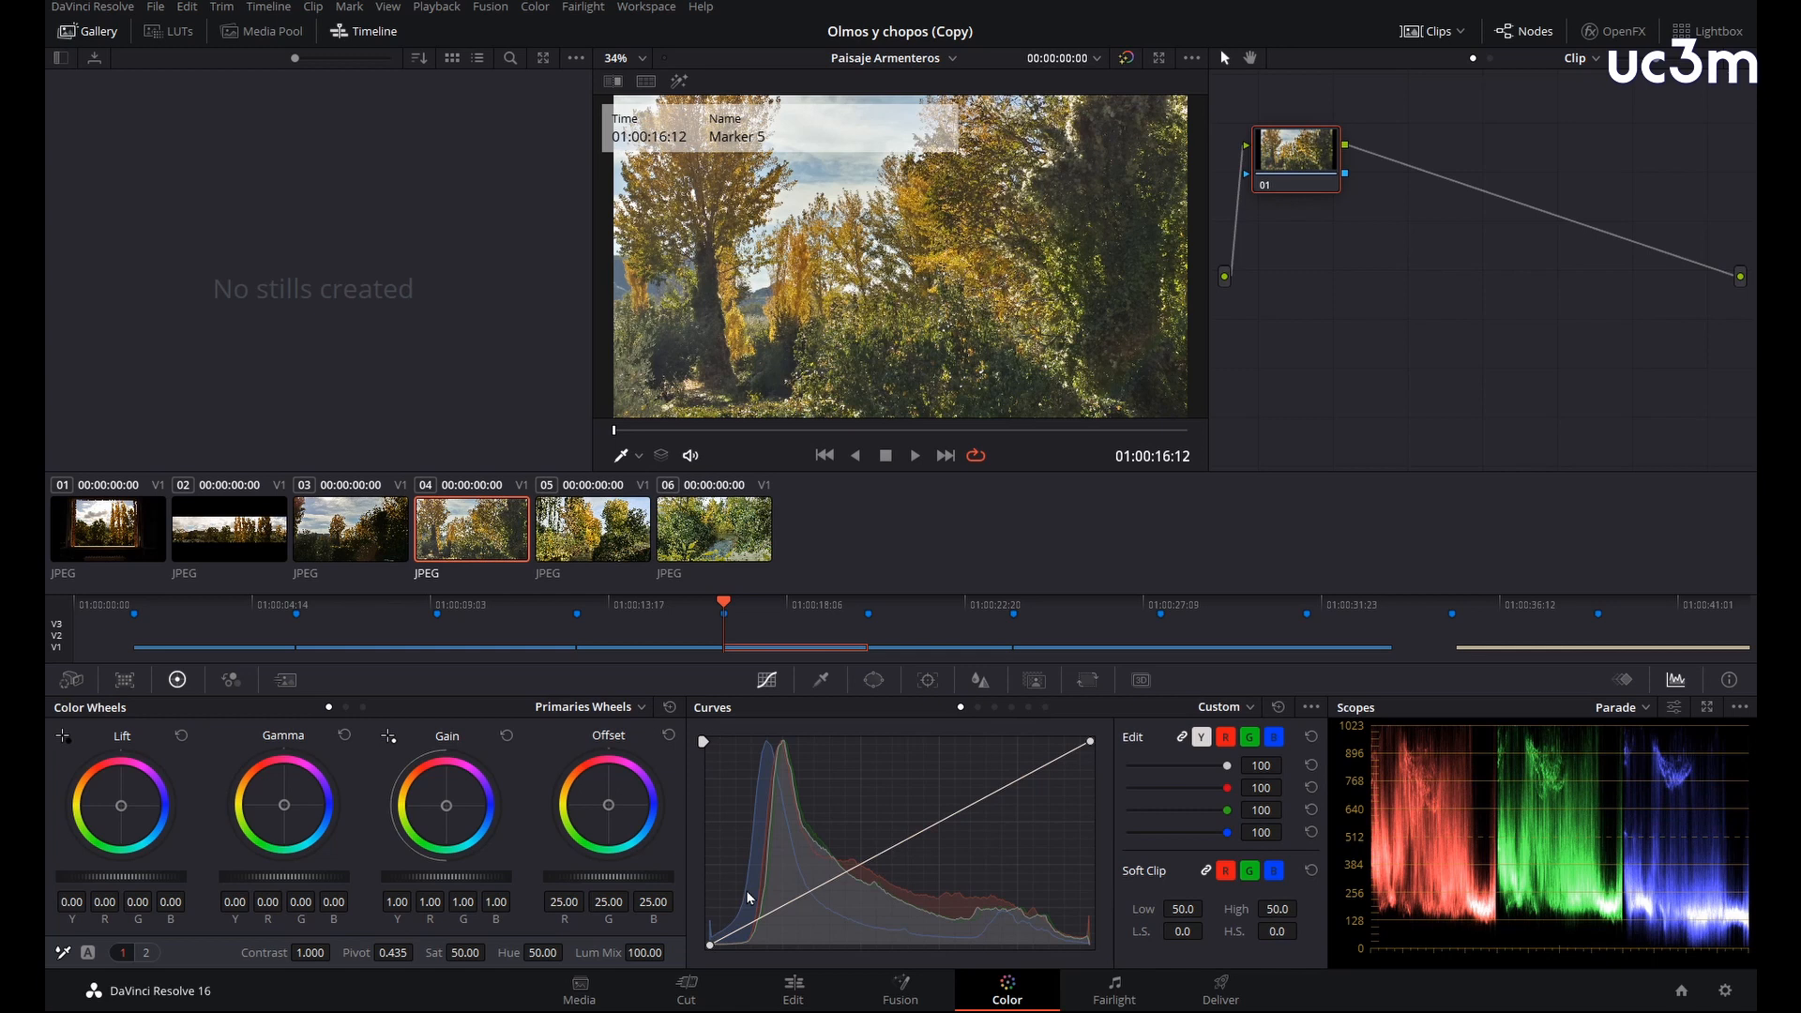
{"action": "left_click_drag", "start_coordinate": [713, 950], "coordinate": [757, 957]}
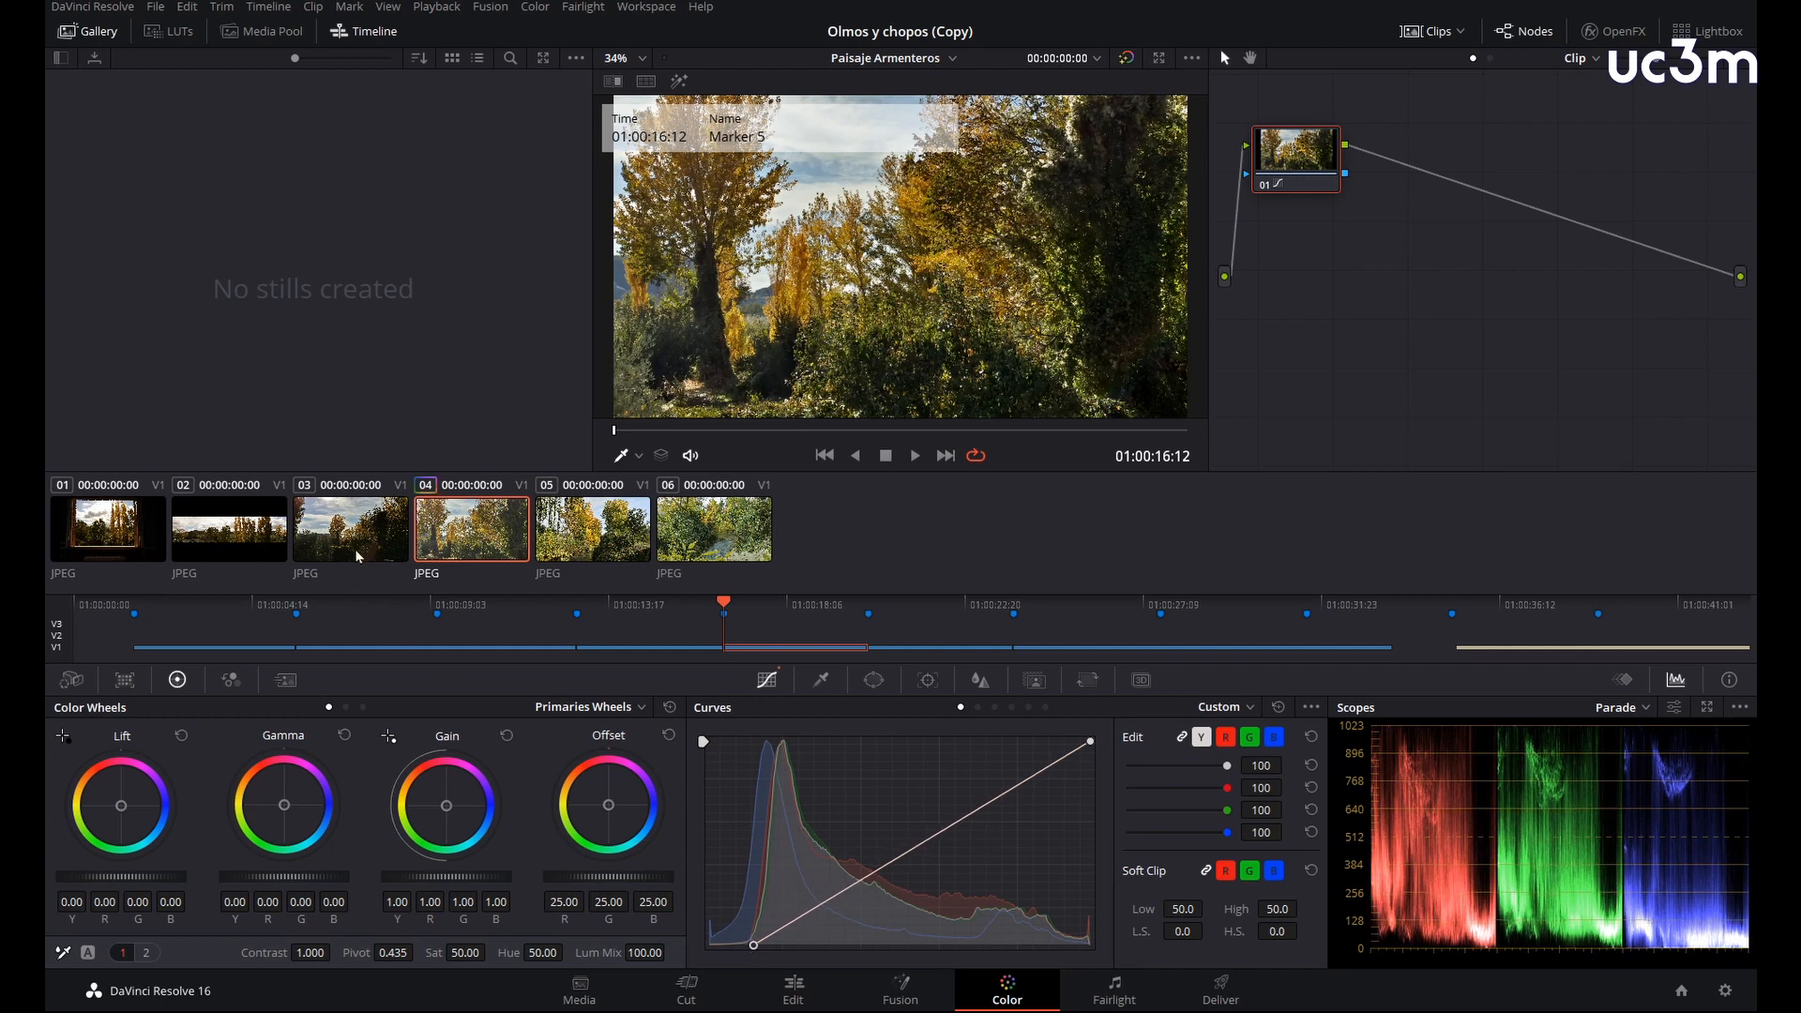
{"action": "left_click", "coordinate": [357, 552]}
{"action": "left_click", "coordinate": [469, 545]}
Step: Back on the Edit page, add the default video transition to all photo clips from 11.JPG to 09.jpg on Video 1
{"action": "left_click", "coordinate": [793, 995]}
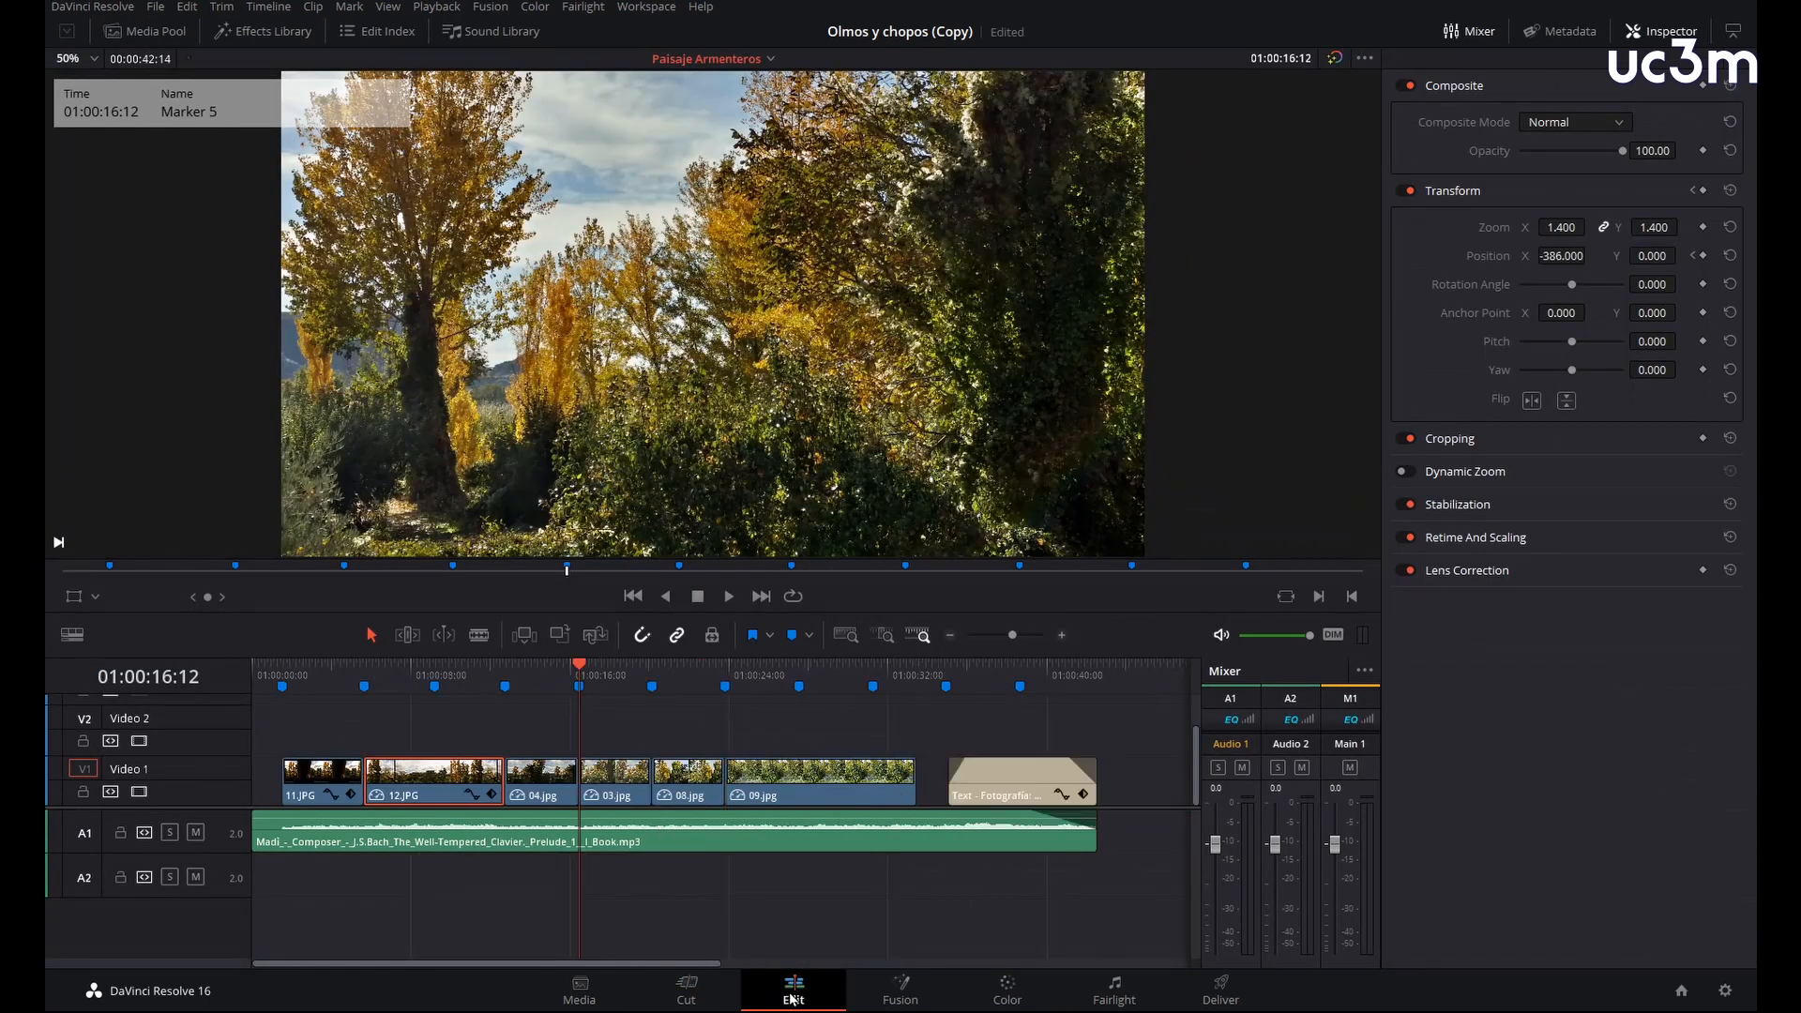
{"action": "left_click_drag", "start_coordinate": [261, 734], "coordinate": [890, 789]}
{"action": "key", "text": "ctrl+t"}
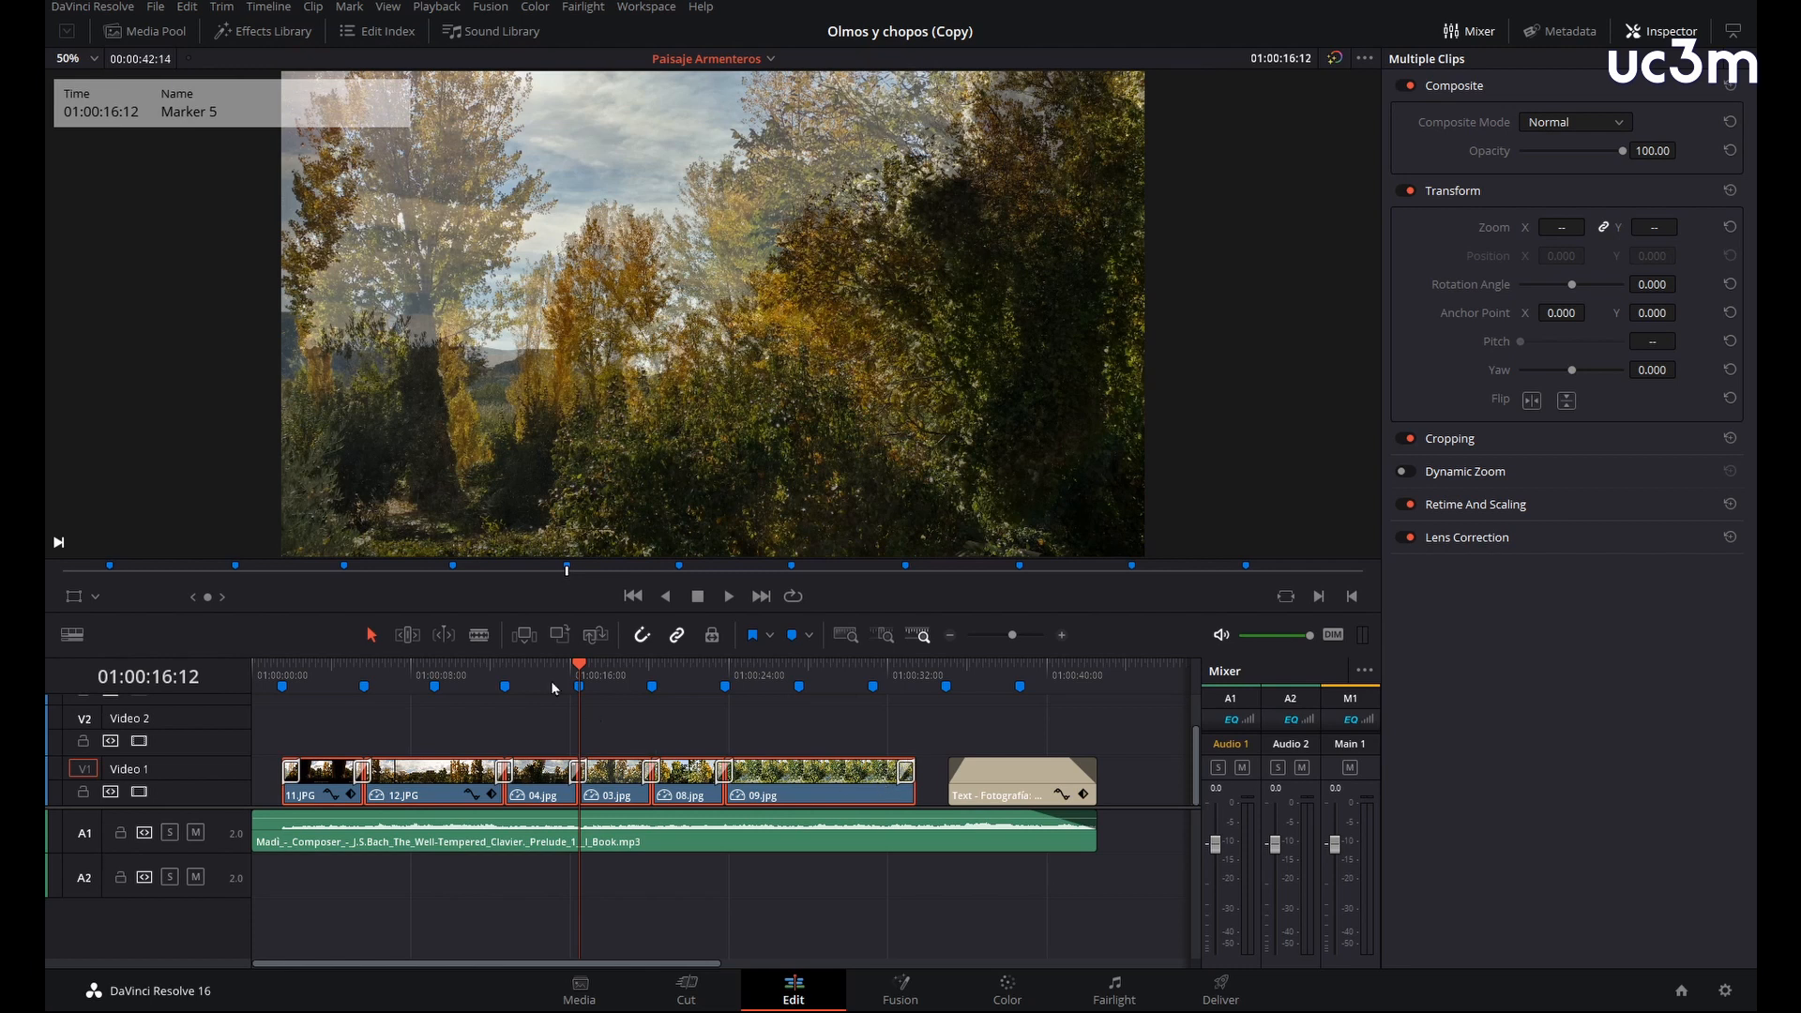
Step: Play the timeline from within 11.JPG into 04.jpg to review the transitions between the photos
{"action": "left_click", "coordinate": [340, 674]}
{"action": "key", "text": "space"}
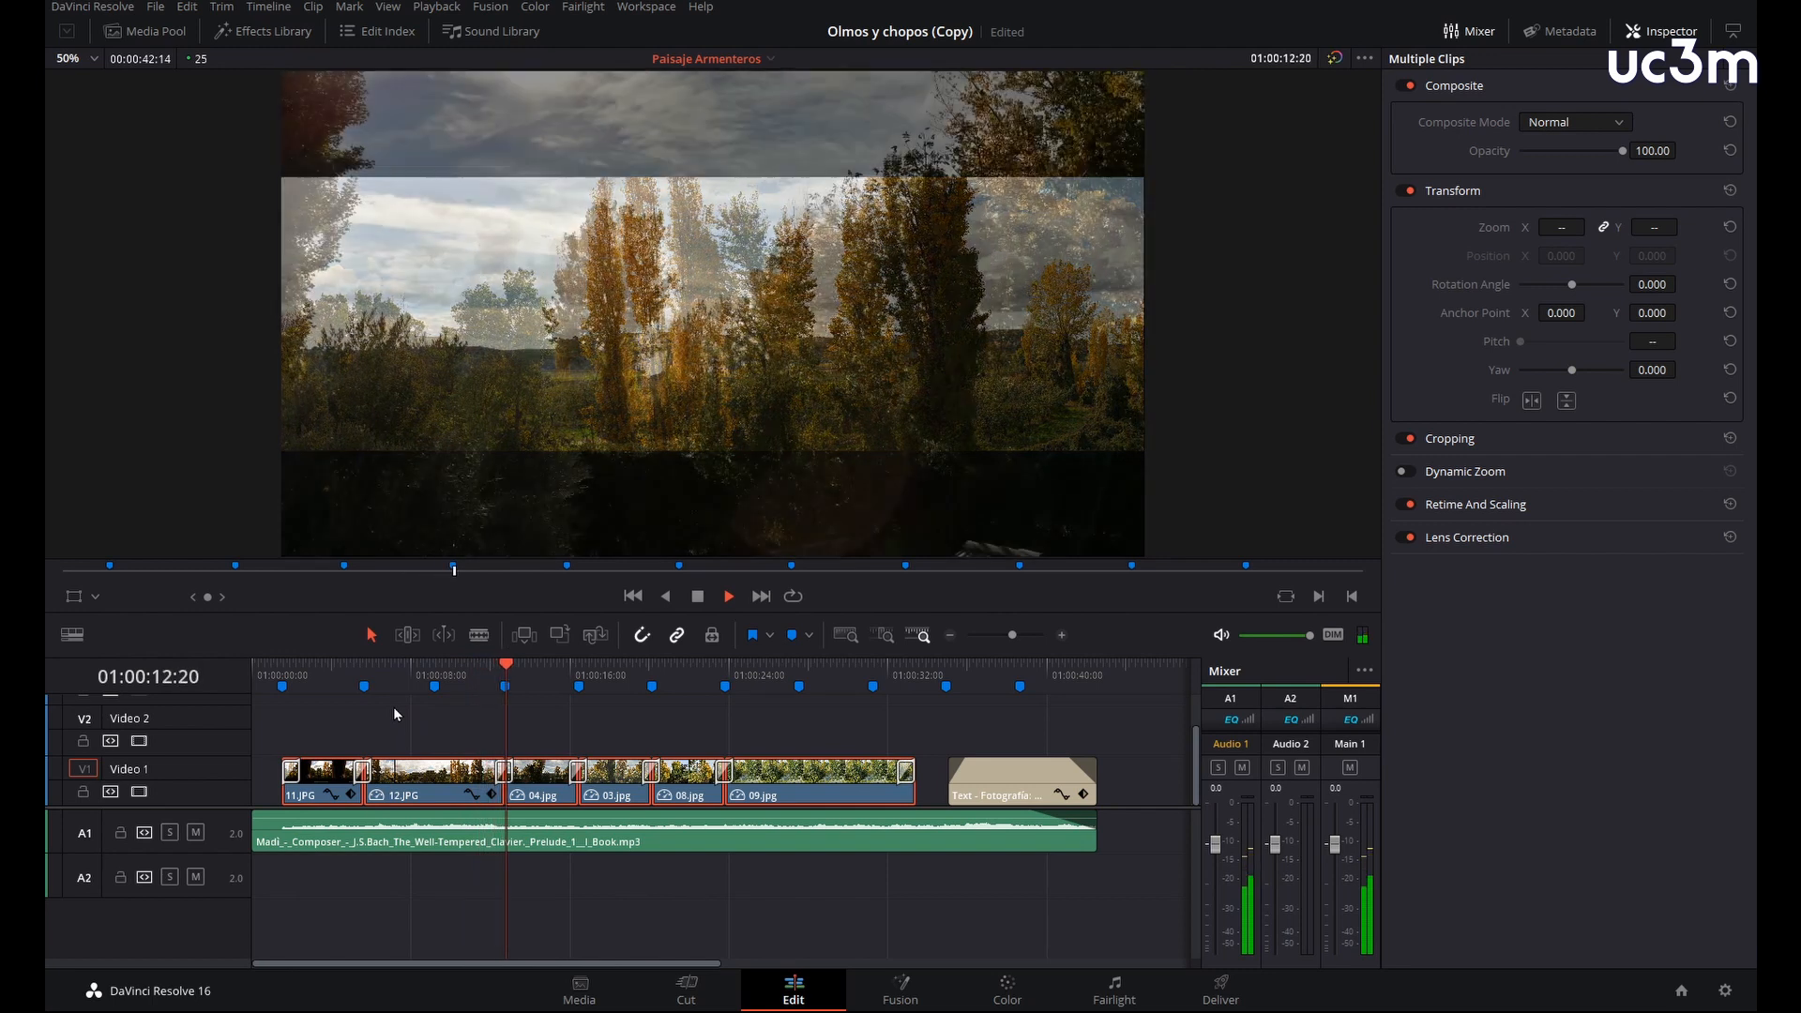
{"action": "key", "text": "space"}
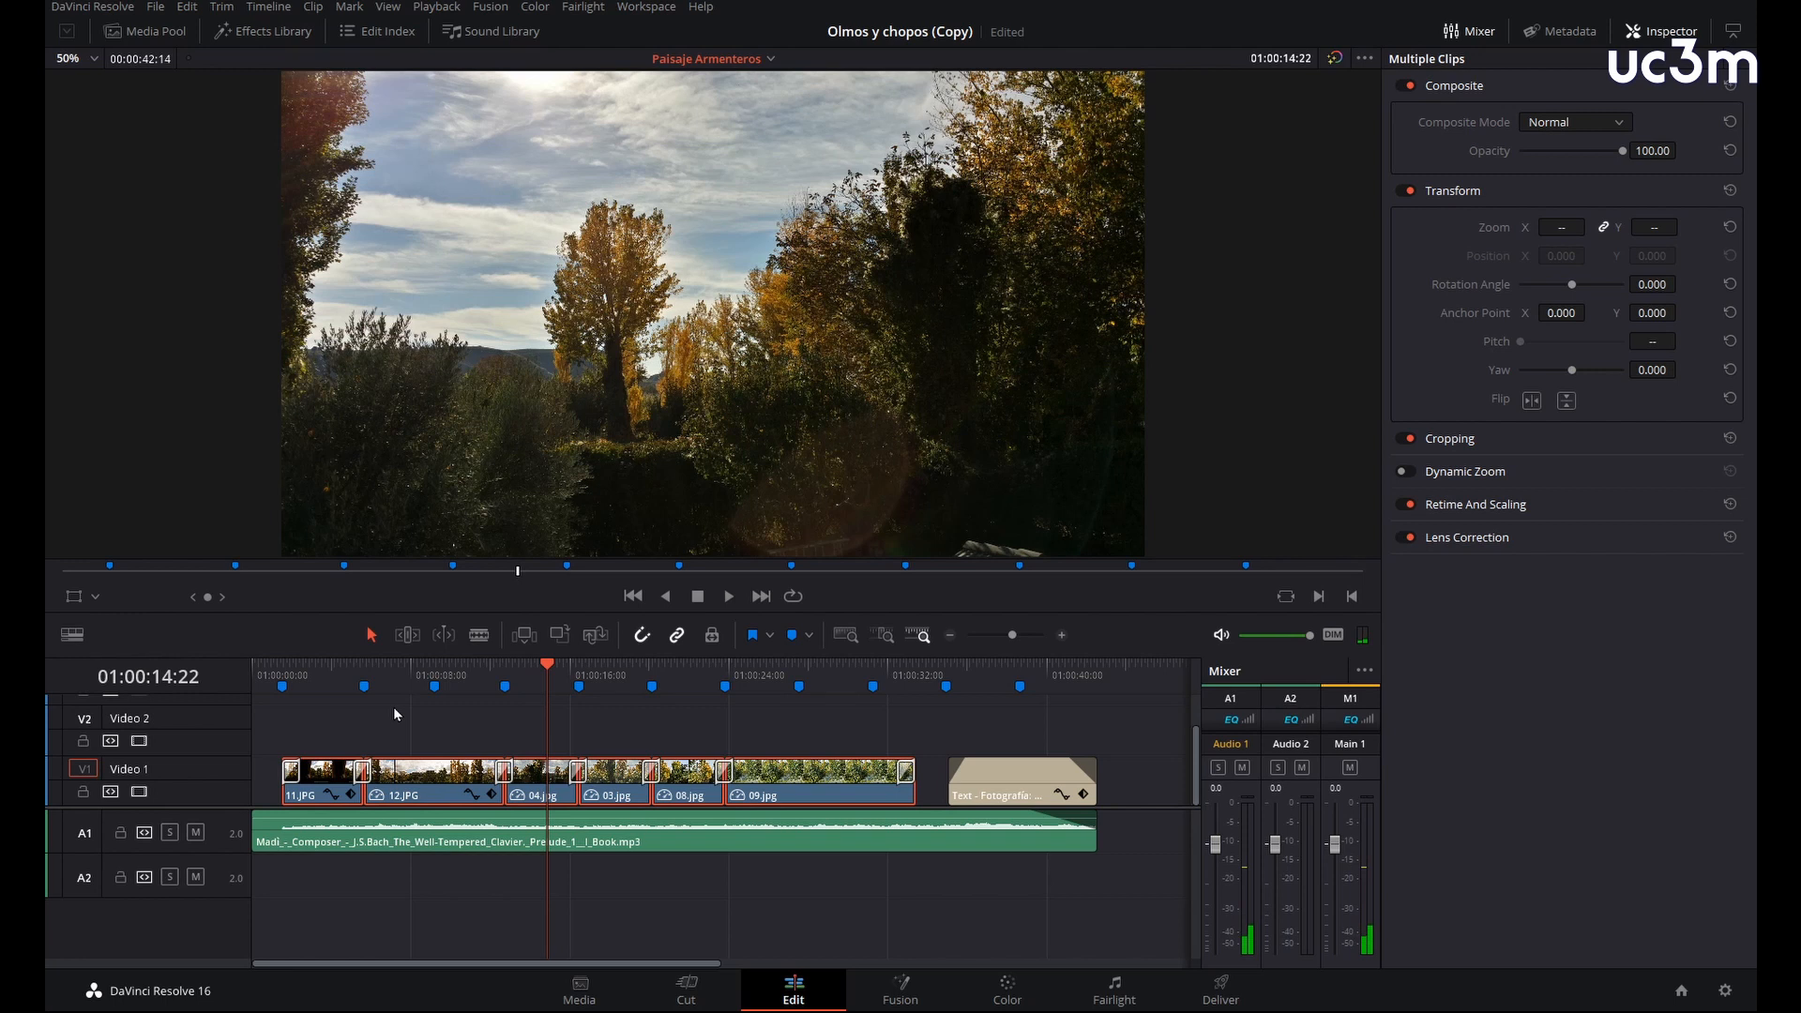